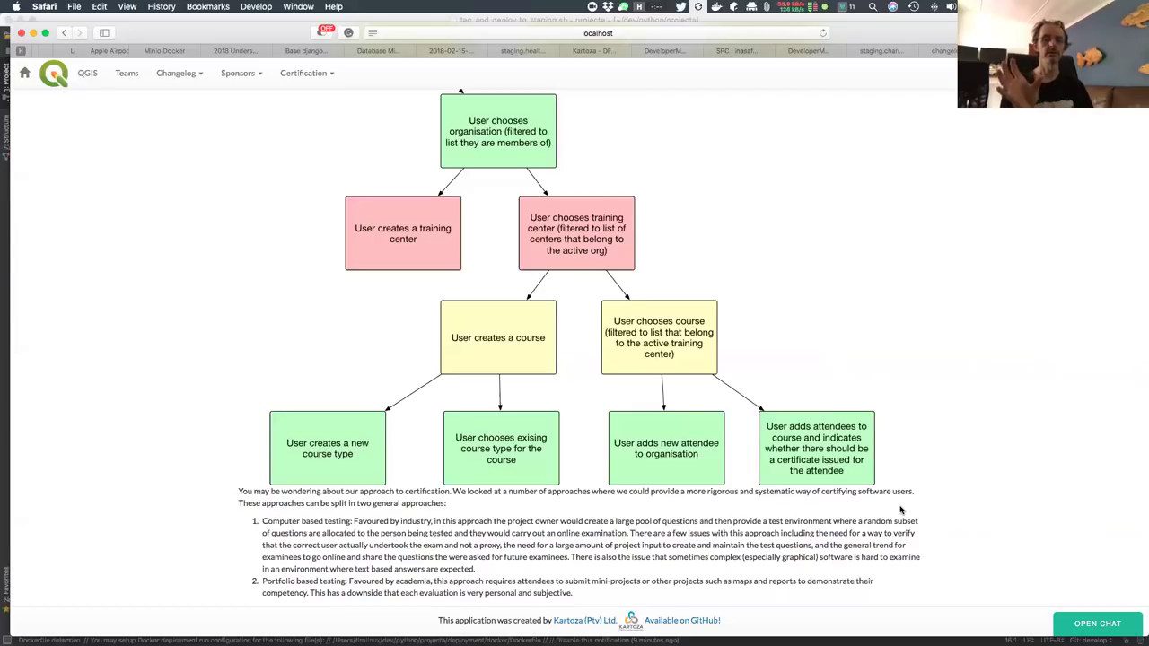
Expand the Certification managers explanation on the certification overview page
{"action": "scroll", "coordinate": [900, 510], "scroll_direction": "down", "scroll_amount": 5}
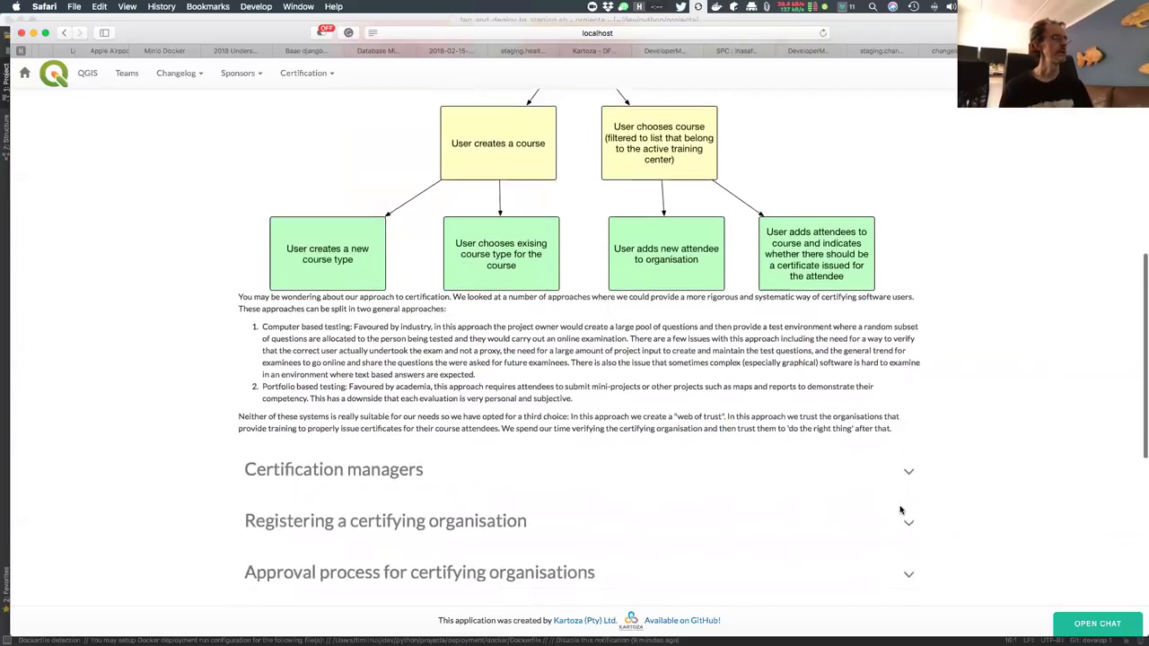
{"action": "scroll", "coordinate": [900, 510], "scroll_direction": "down", "scroll_amount": 2}
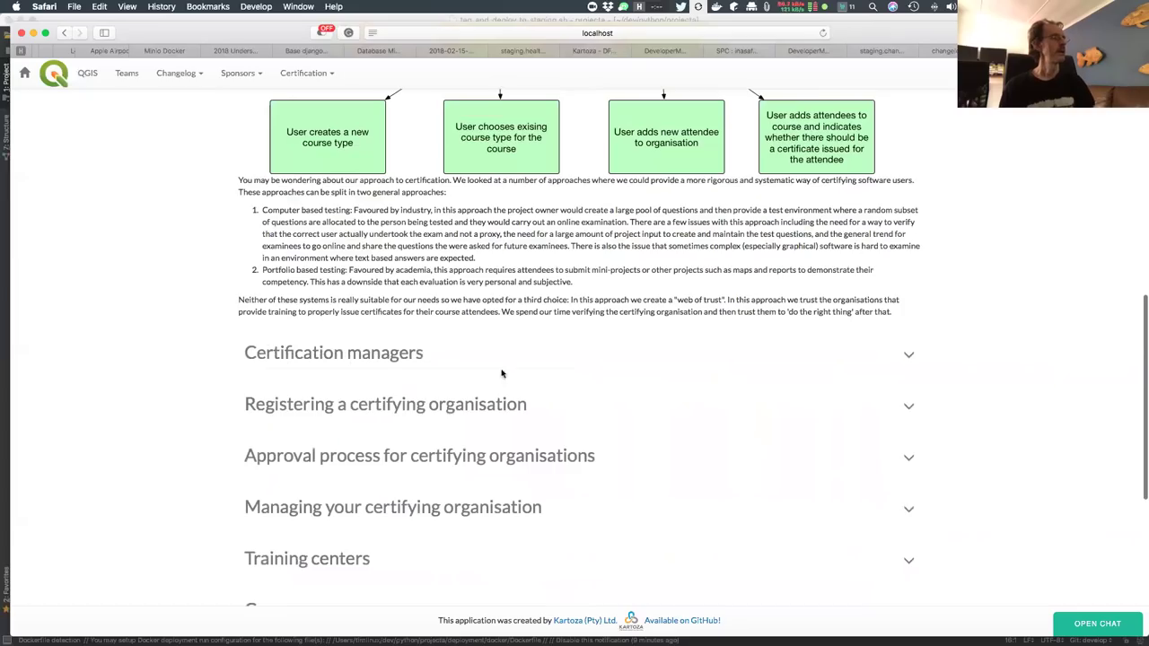
{"action": "left_click", "coordinate": [425, 355]}
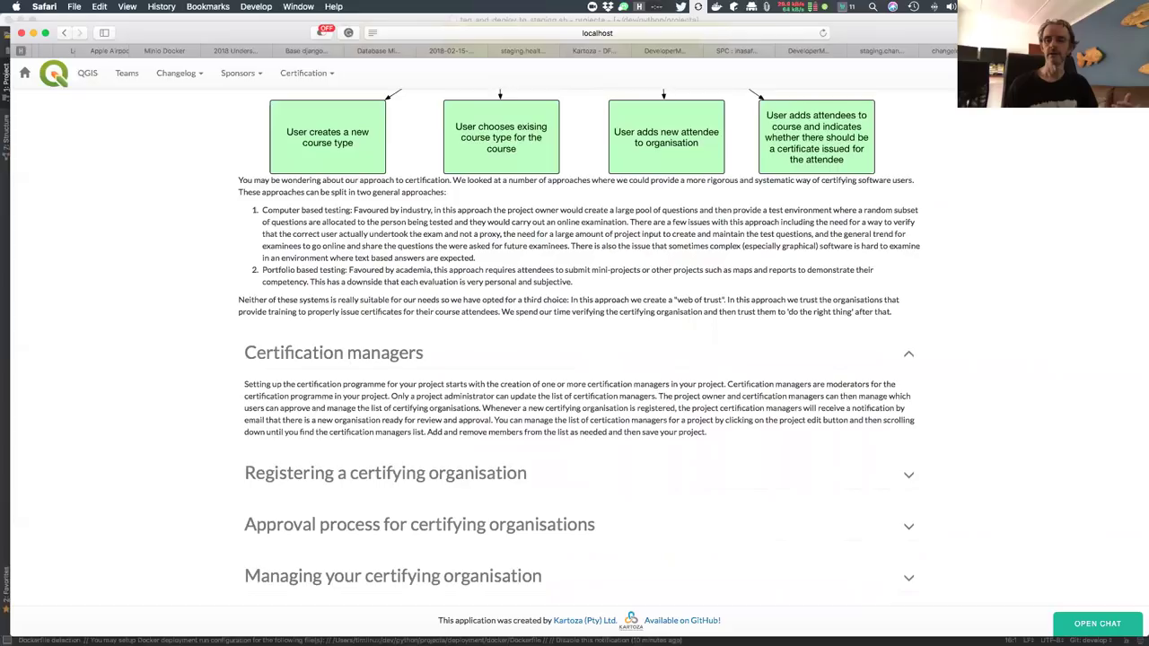
Return to the top of the overview and go to the QGIS project home page
{"action": "key", "text": "super+Tab"}
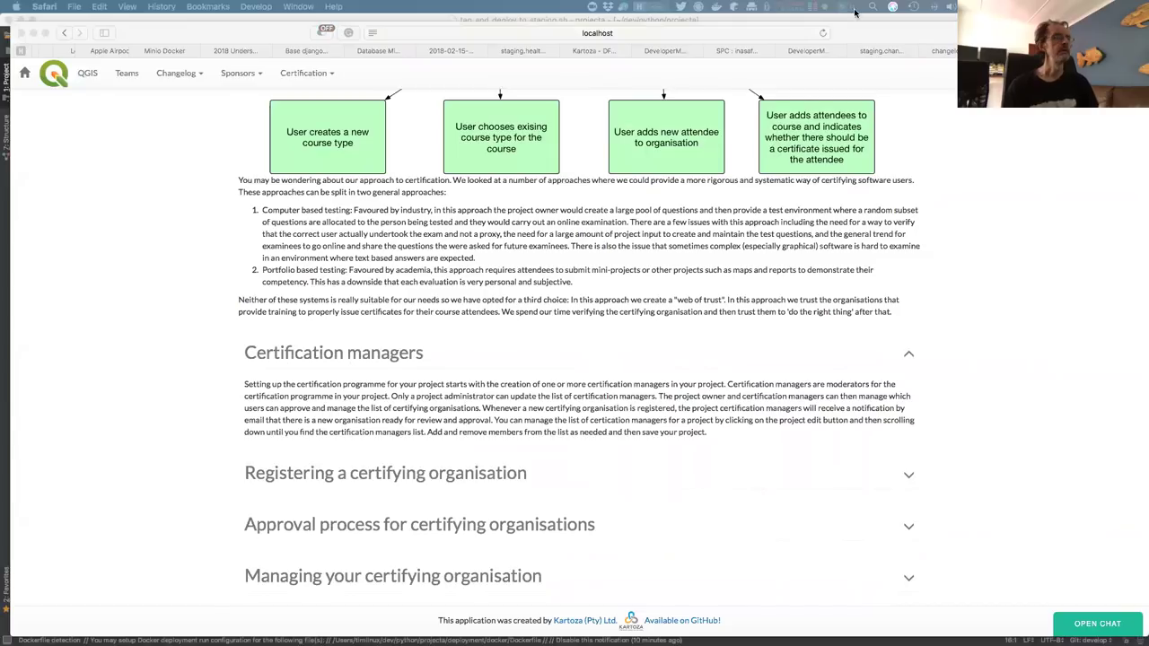
{"action": "scroll", "coordinate": [964, 204], "scroll_direction": "up", "scroll_amount": 5}
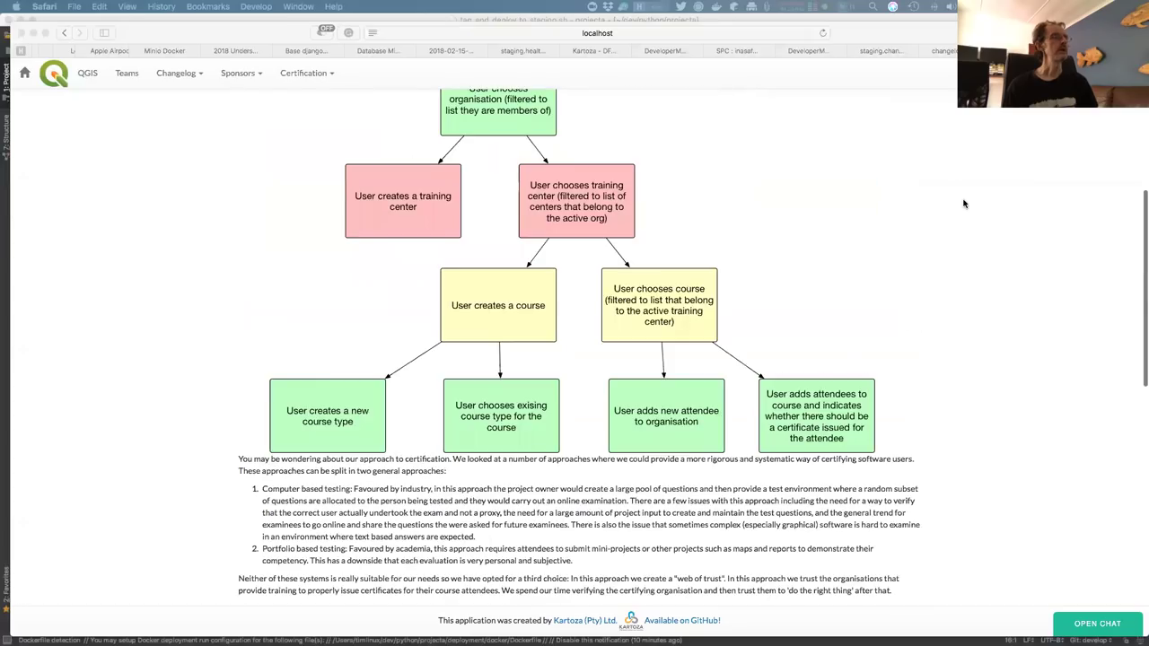
{"action": "scroll", "coordinate": [964, 204], "scroll_direction": "up", "scroll_amount": 7}
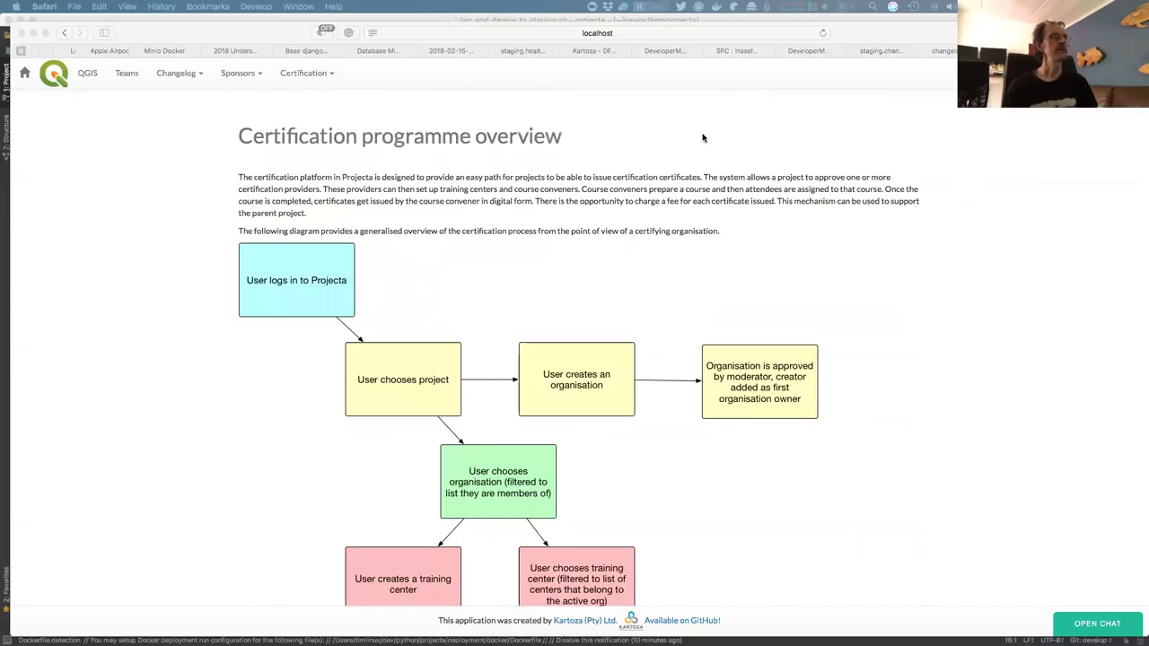
{"action": "left_click", "coordinate": [87, 74]}
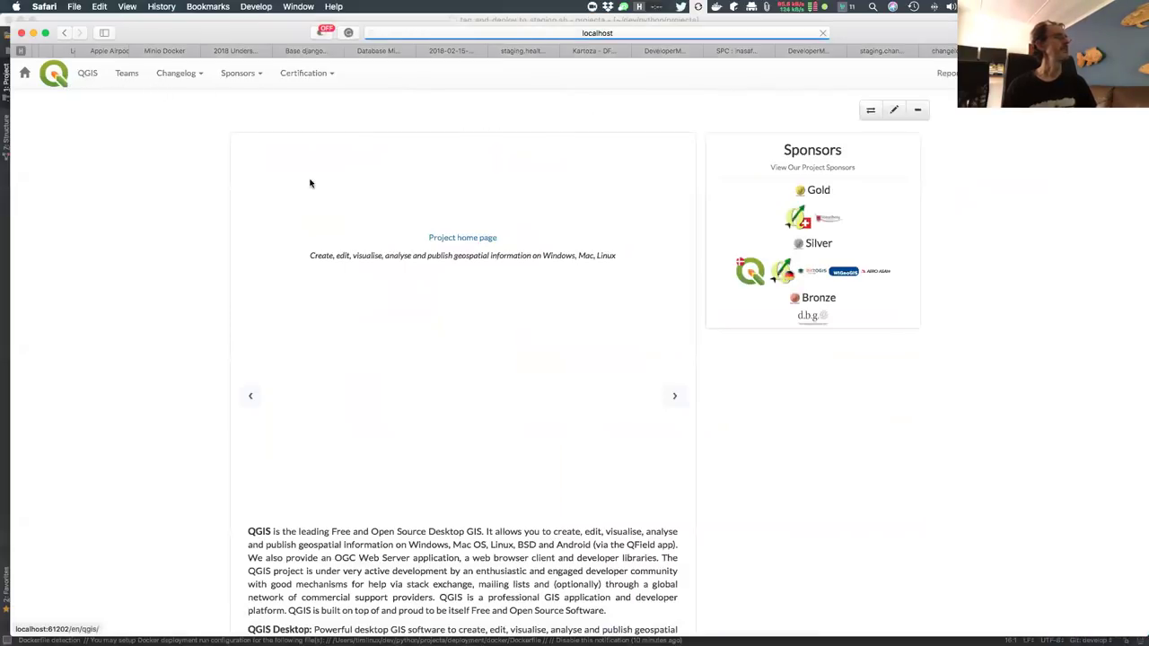
Open the QGIS project's edit form and review its certification managers, credit cost 20.00 and certificate credit 1
{"action": "left_click", "coordinate": [894, 110]}
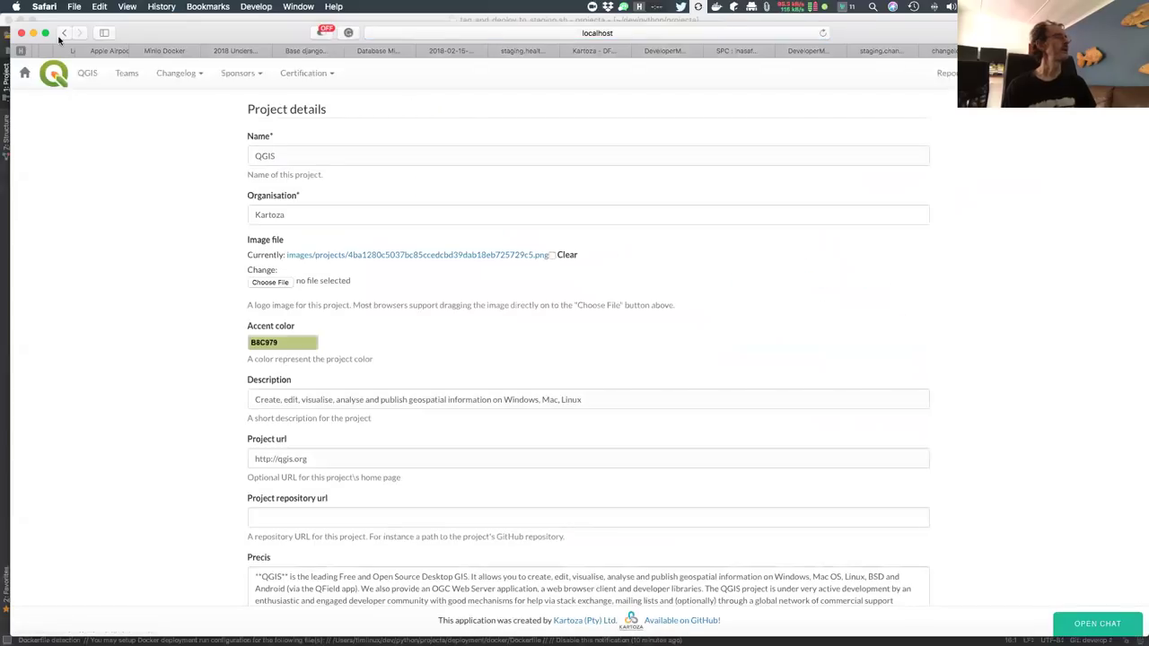
{"action": "left_click", "coordinate": [63, 34]}
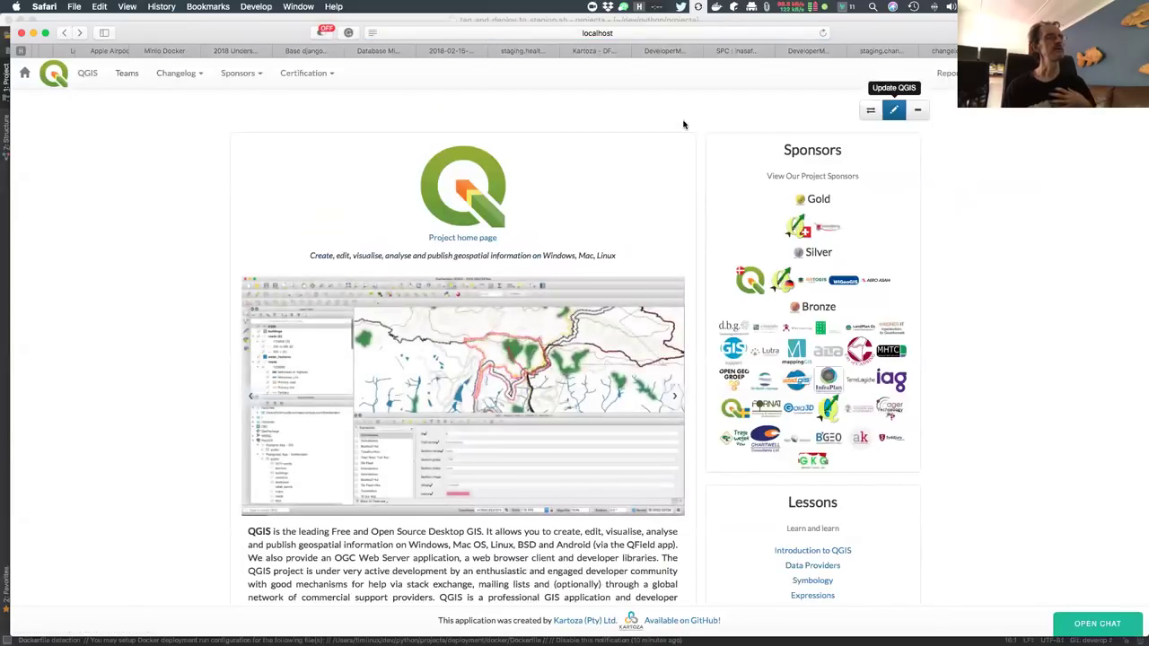
{"action": "left_click", "coordinate": [894, 115]}
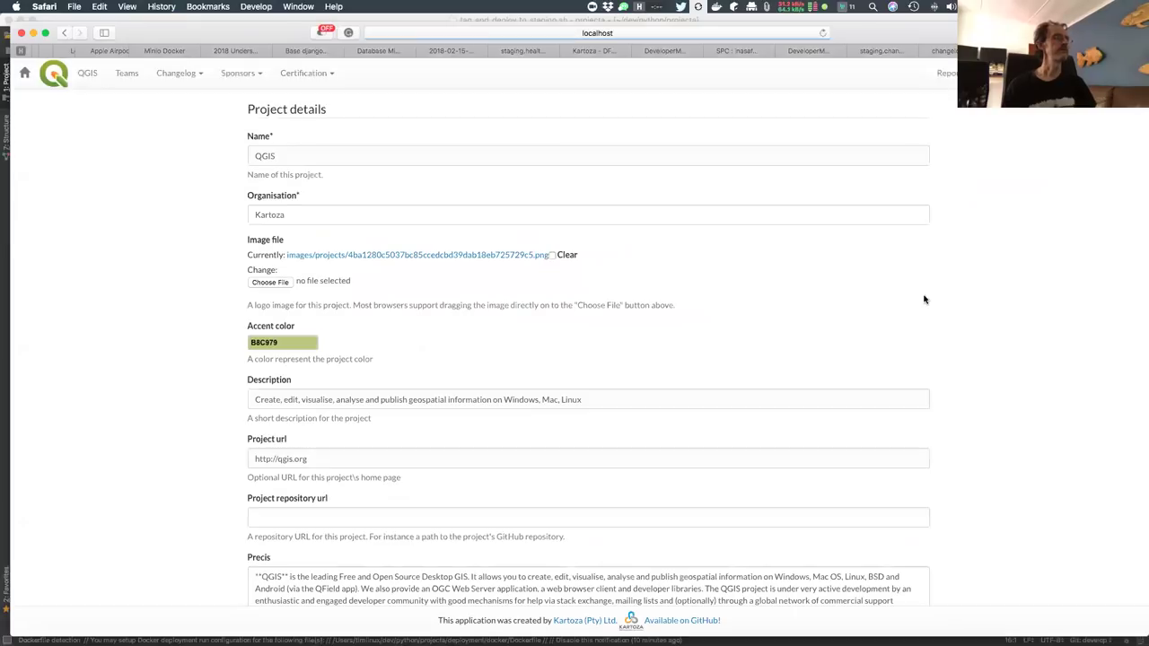
{"action": "scroll", "coordinate": [922, 303], "scroll_direction": "down", "scroll_amount": 2}
{"action": "scroll", "coordinate": [925, 310], "scroll_direction": "down", "scroll_amount": 10}
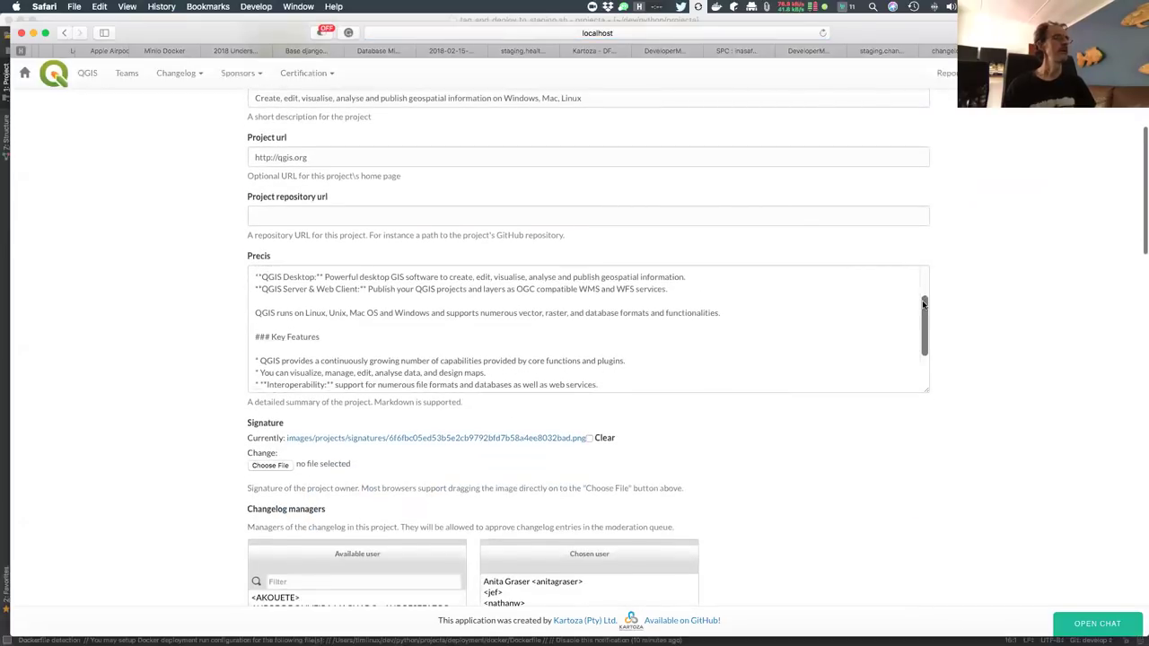
{"action": "scroll", "coordinate": [949, 333], "scroll_direction": "down", "scroll_amount": 8}
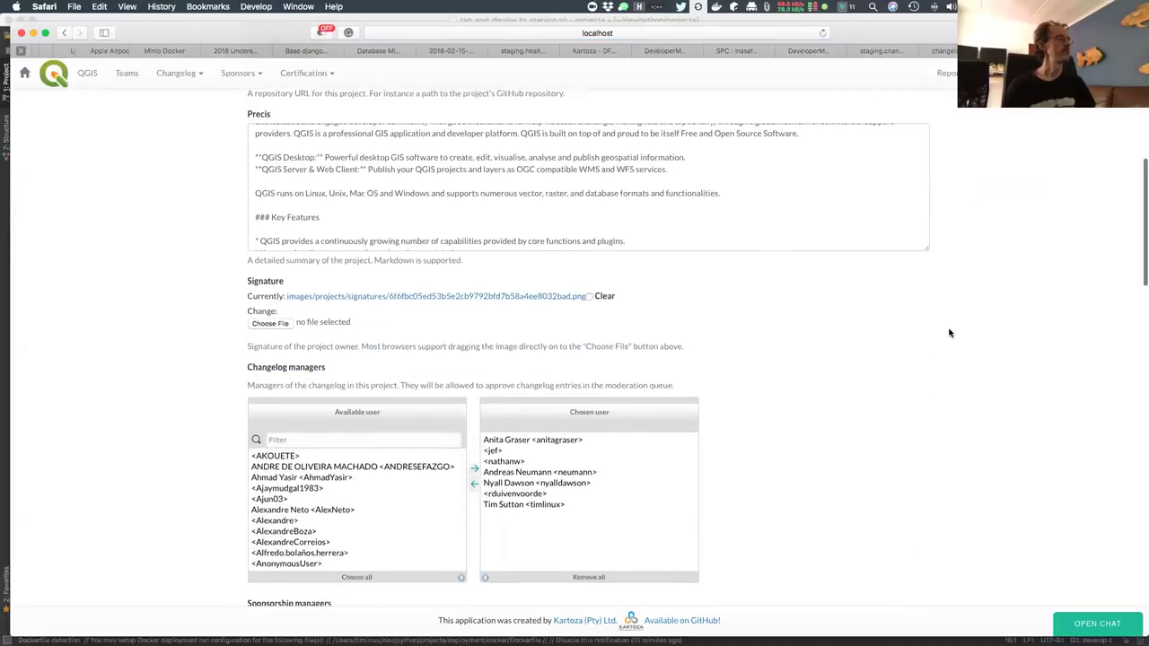
{"action": "scroll", "coordinate": [949, 333], "scroll_direction": "down", "scroll_amount": 15}
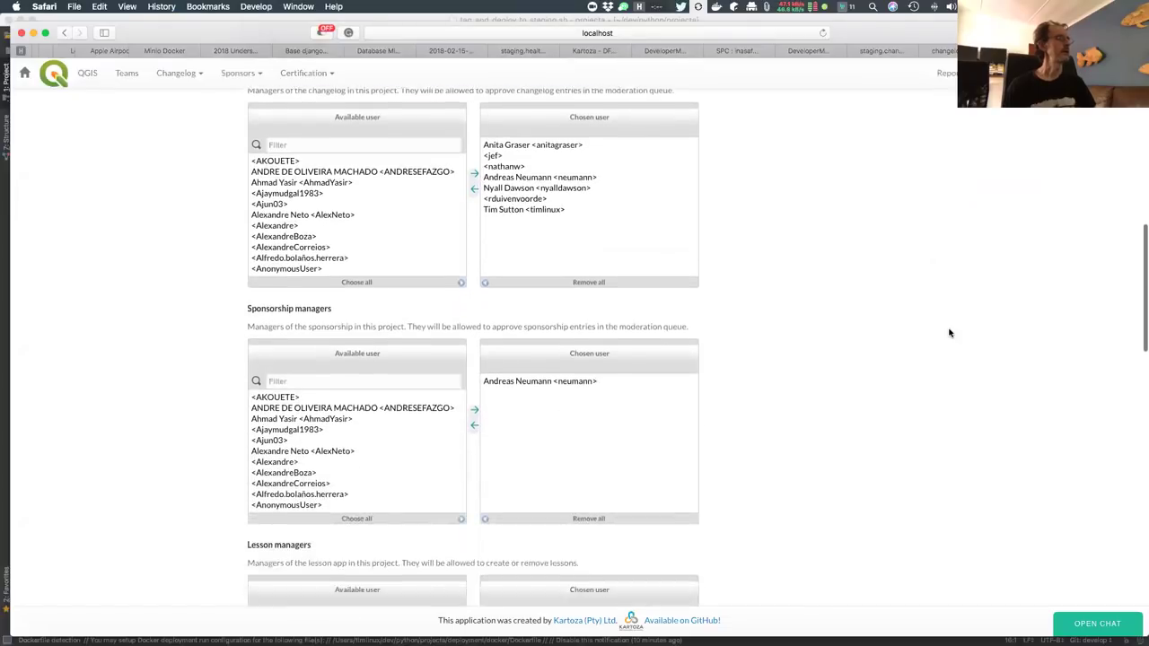
{"action": "scroll", "coordinate": [950, 333], "scroll_direction": "down", "scroll_amount": 16}
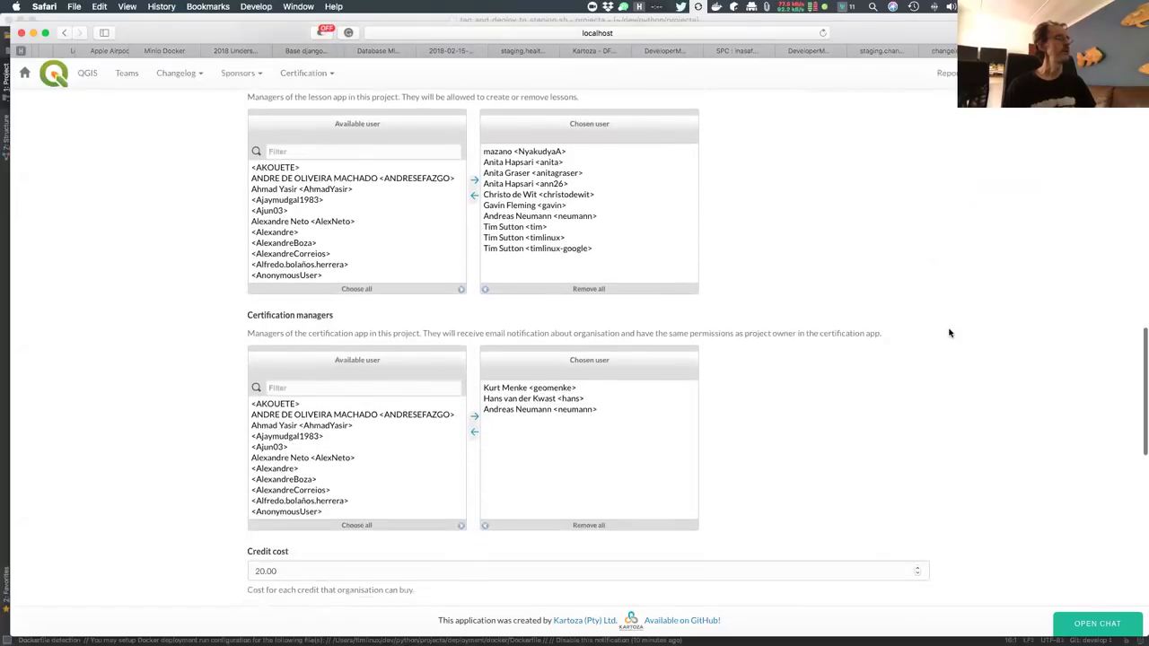
{"action": "scroll", "coordinate": [950, 333], "scroll_direction": "down", "scroll_amount": 1}
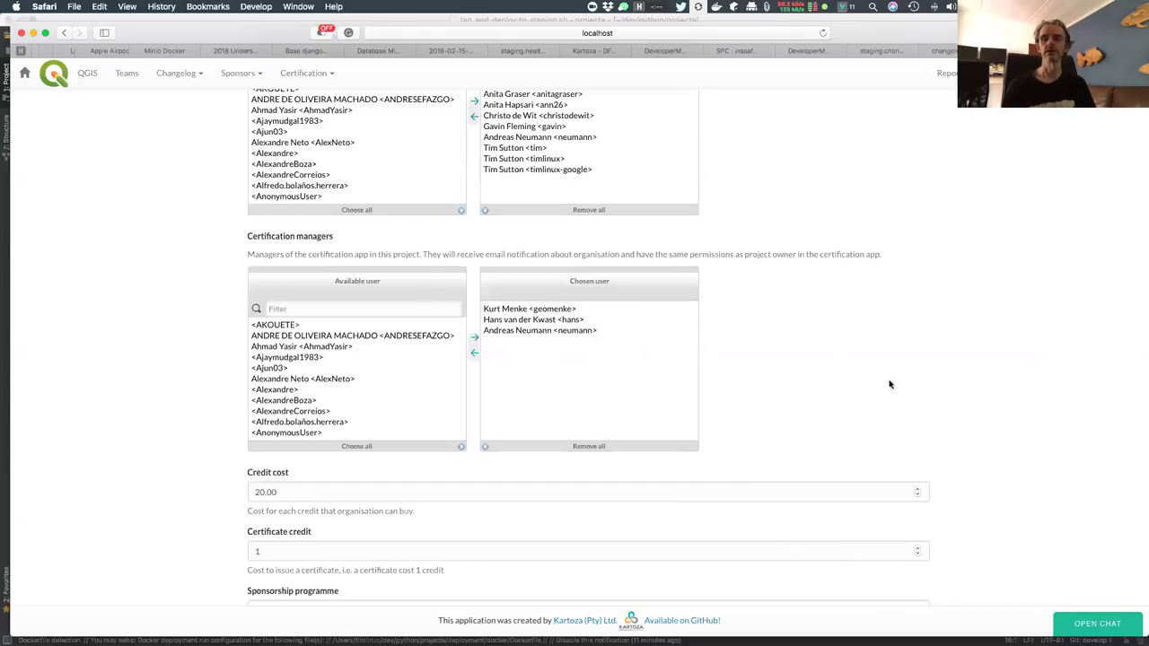
{"action": "scroll", "coordinate": [802, 428], "scroll_direction": "down", "scroll_amount": 1}
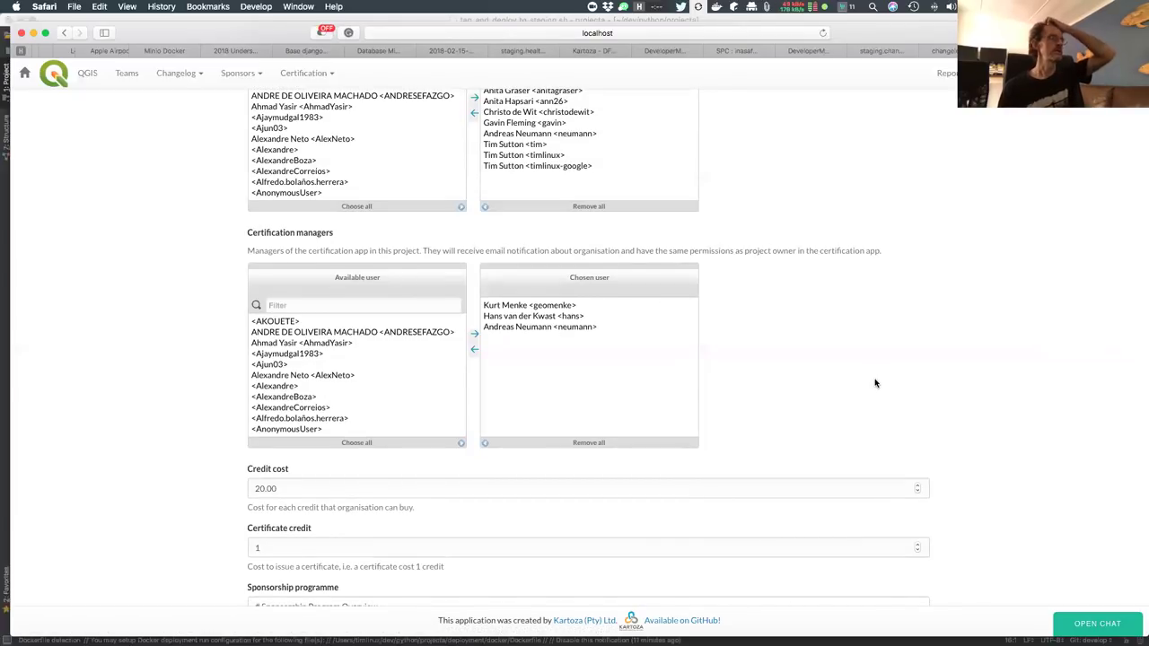
{"action": "scroll", "coordinate": [895, 331], "scroll_direction": "up", "scroll_amount": 15}
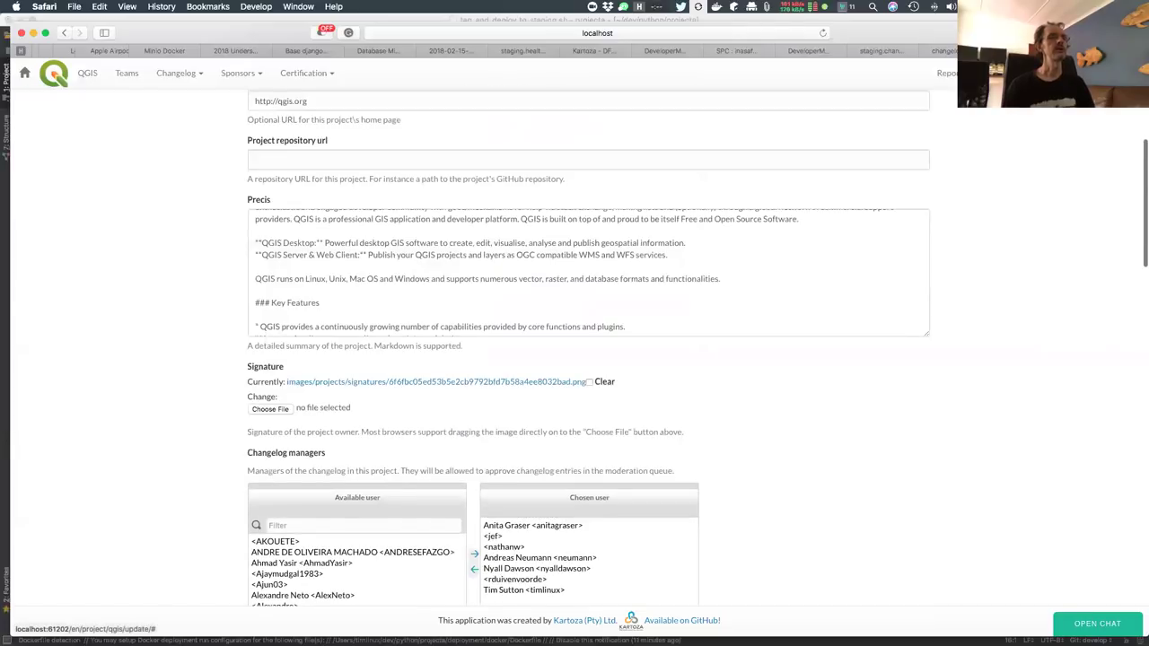
Show the Unapproved Certifying Organisations list from the pending-entries menu
{"action": "left_click", "coordinate": [996, 72]}
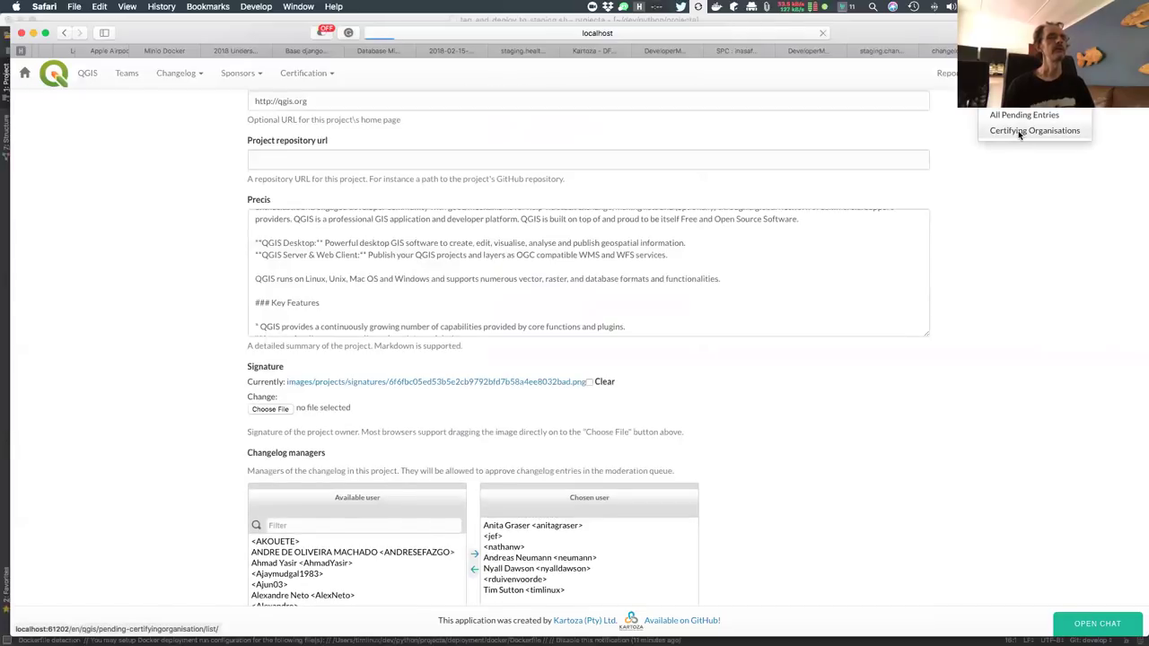
{"action": "left_click", "coordinate": [1019, 133]}
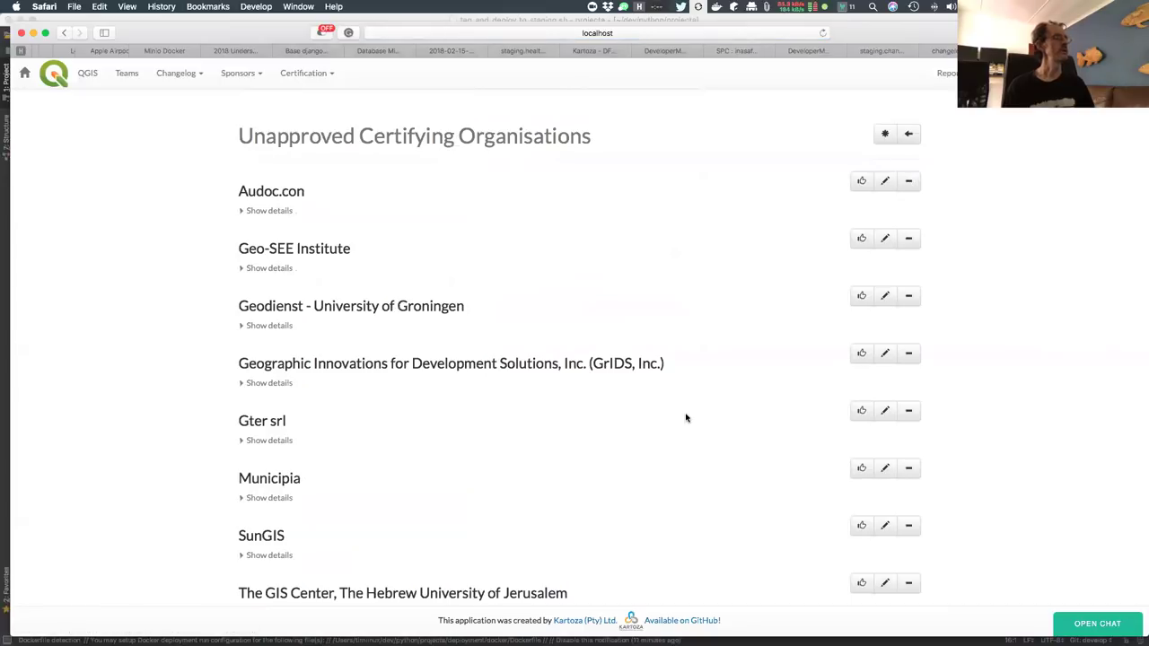
{"action": "scroll", "coordinate": [686, 417], "scroll_direction": "down", "scroll_amount": 2}
{"action": "scroll", "coordinate": [685, 418], "scroll_direction": "up", "scroll_amount": 2}
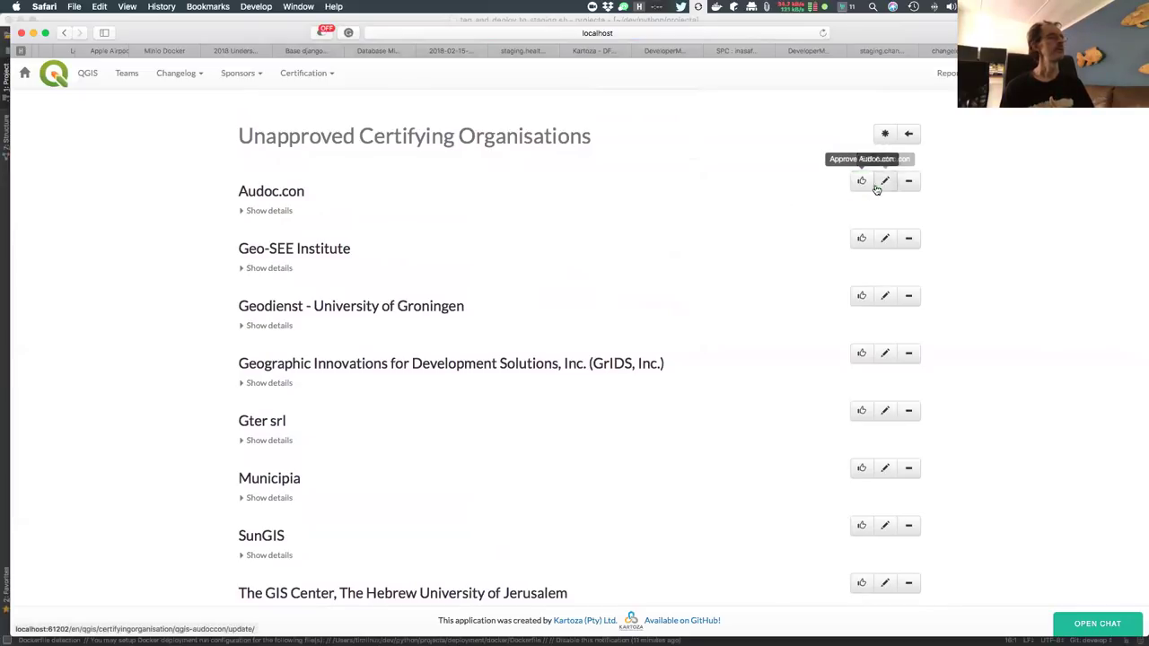
Show and review the Audoc.con organisation's details
{"action": "left_click", "coordinate": [269, 211]}
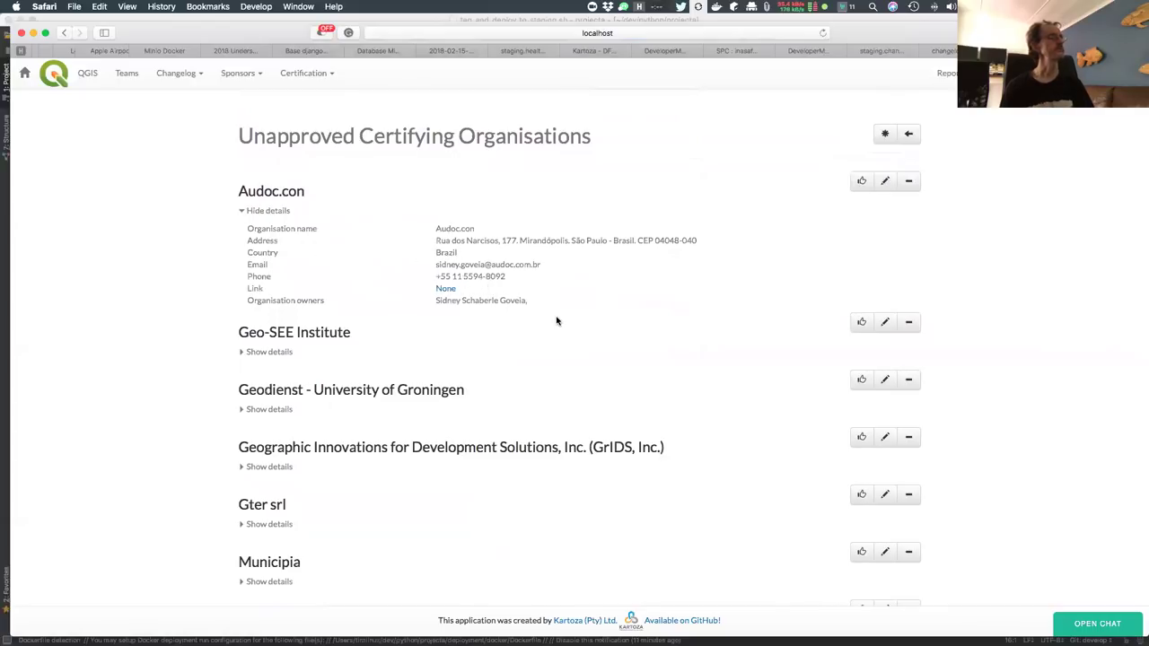
{"action": "scroll", "coordinate": [557, 321], "scroll_direction": "down", "scroll_amount": 1}
{"action": "scroll", "coordinate": [556, 321], "scroll_direction": "down", "scroll_amount": 1}
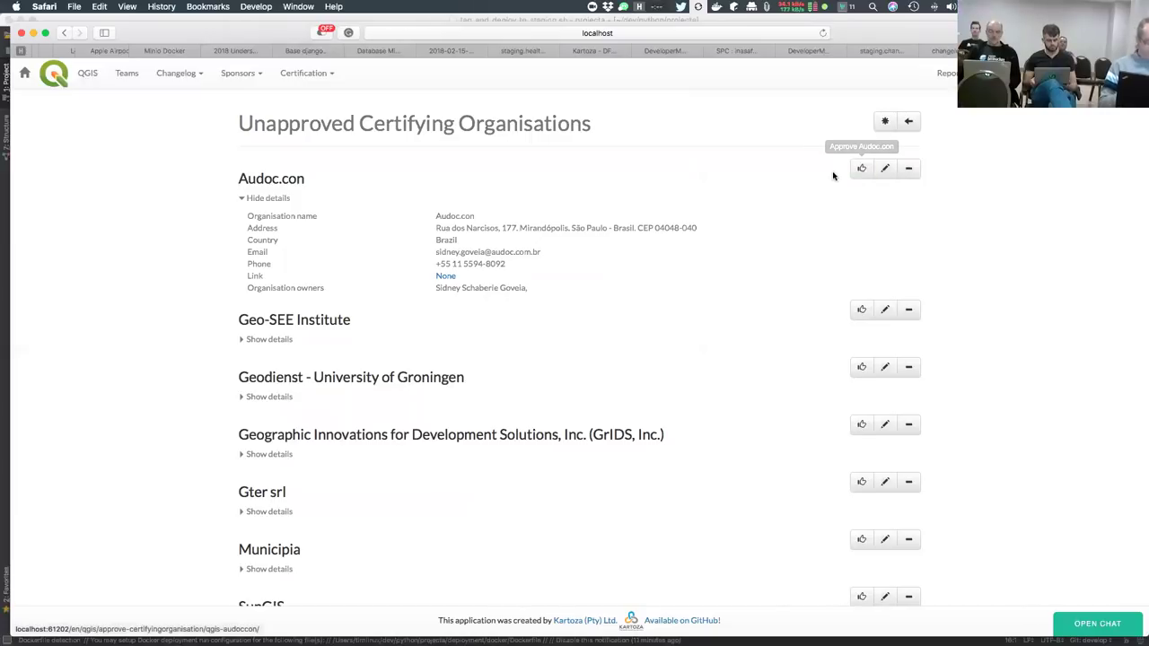
{"action": "scroll", "coordinate": [807, 177], "scroll_direction": "up", "scroll_amount": 1}
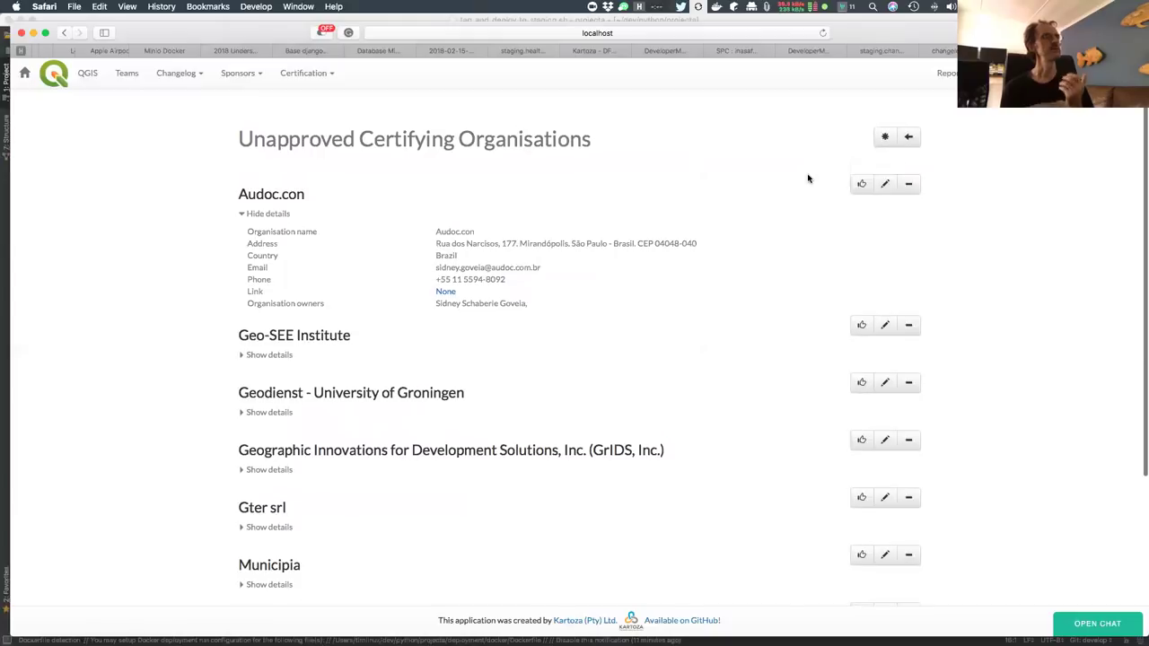
{"action": "left_click", "coordinate": [328, 75]}
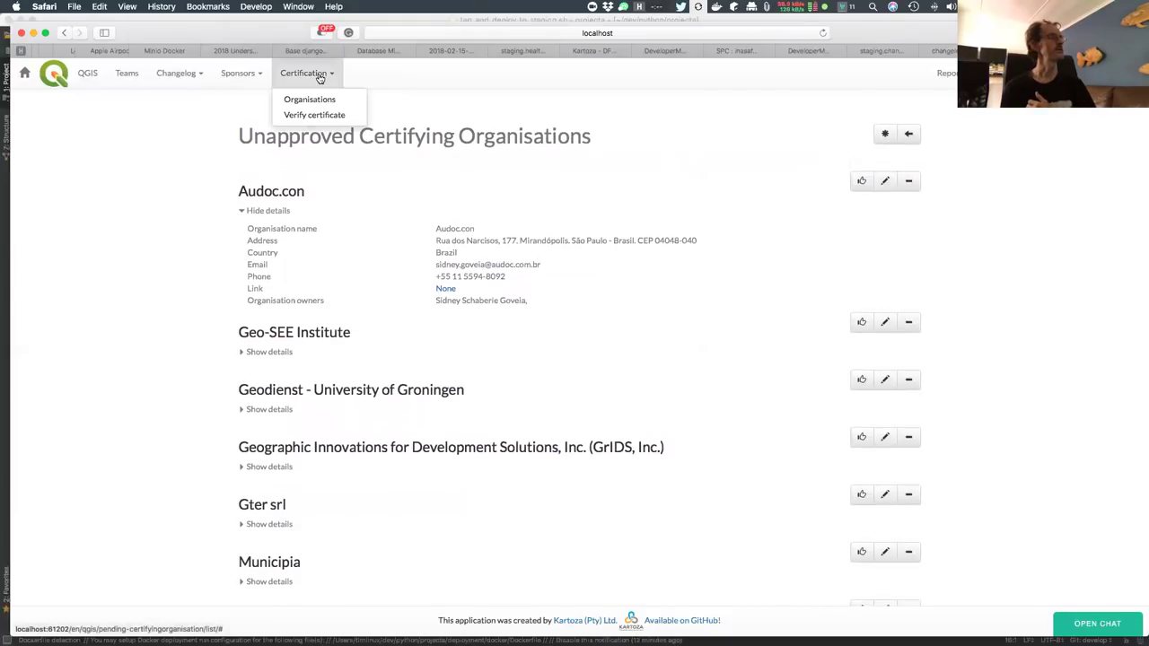
Open the Bird's Eye View organisation's edit form and look through its fields
{"action": "left_click", "coordinate": [319, 97]}
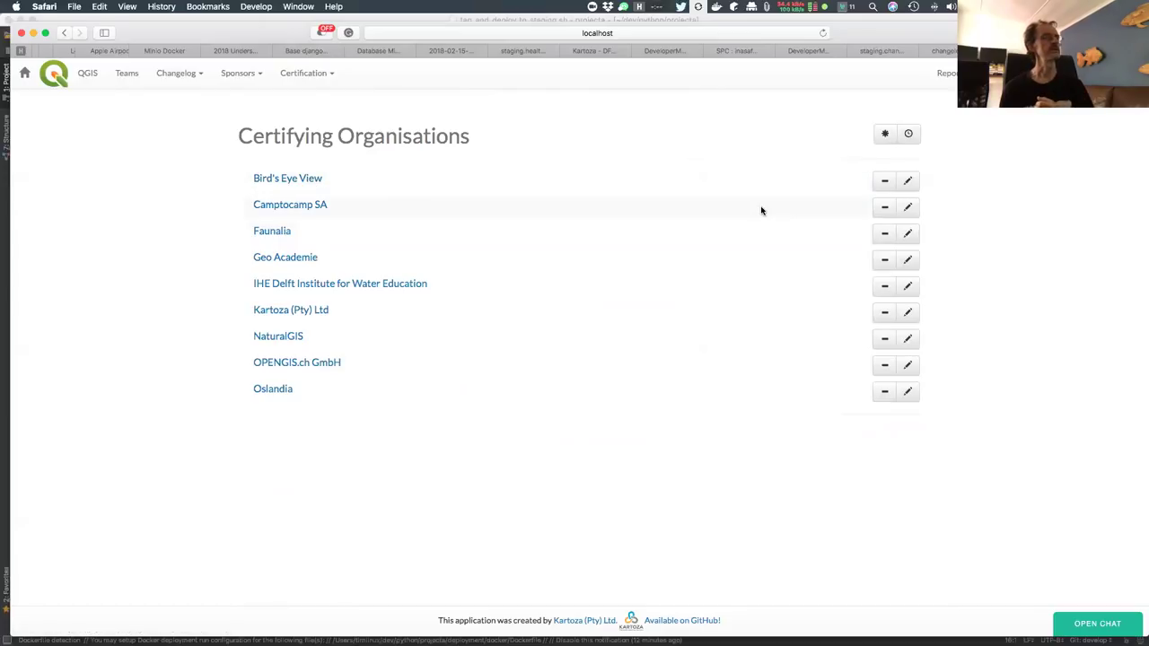
{"action": "left_click", "coordinate": [908, 183]}
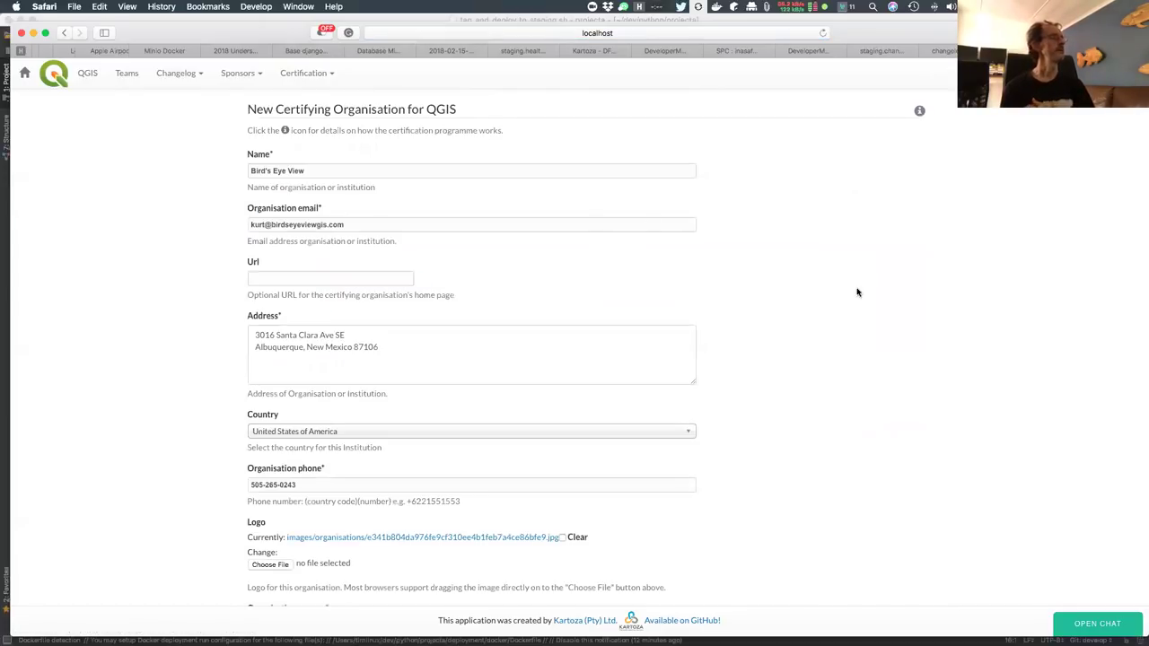
{"action": "scroll", "coordinate": [857, 292], "scroll_direction": "down", "scroll_amount": 5}
{"action": "scroll", "coordinate": [857, 292], "scroll_direction": "down", "scroll_amount": 3}
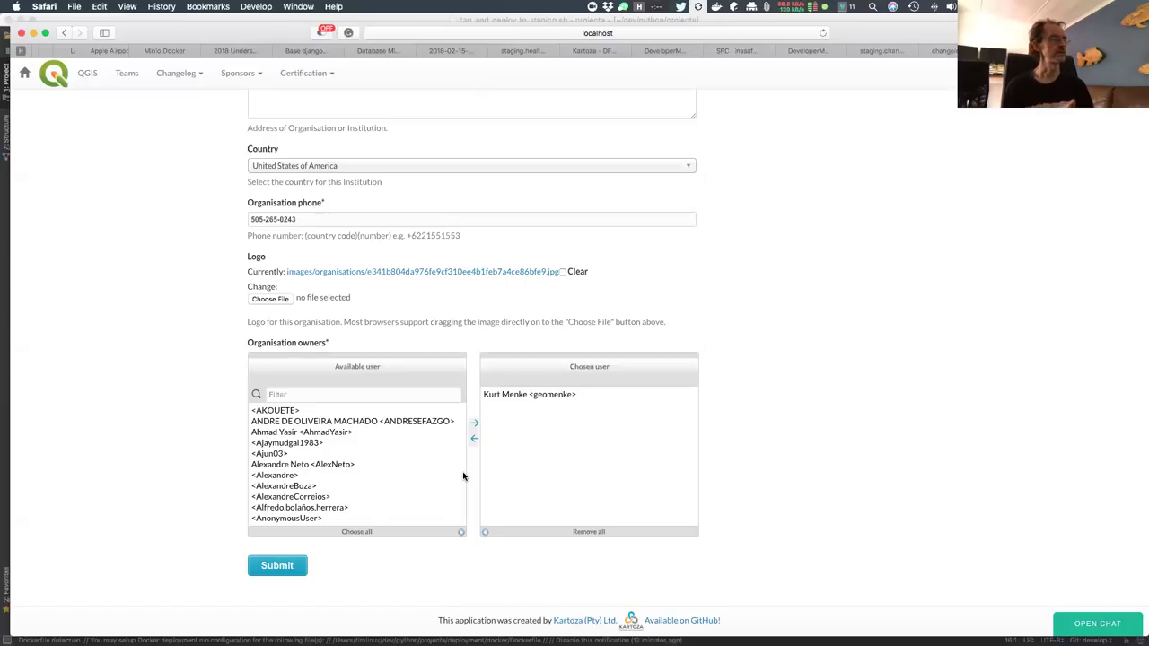
{"action": "scroll", "coordinate": [795, 269], "scroll_direction": "up", "scroll_amount": 5}
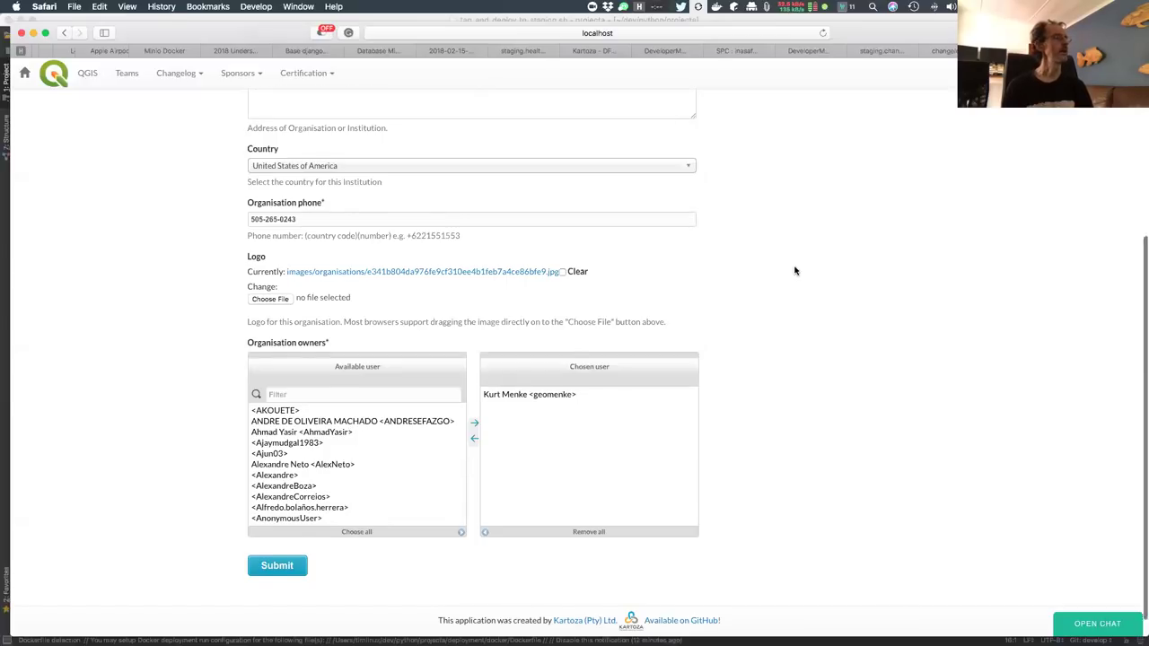
{"action": "scroll", "coordinate": [796, 269], "scroll_direction": "up", "scroll_amount": 1}
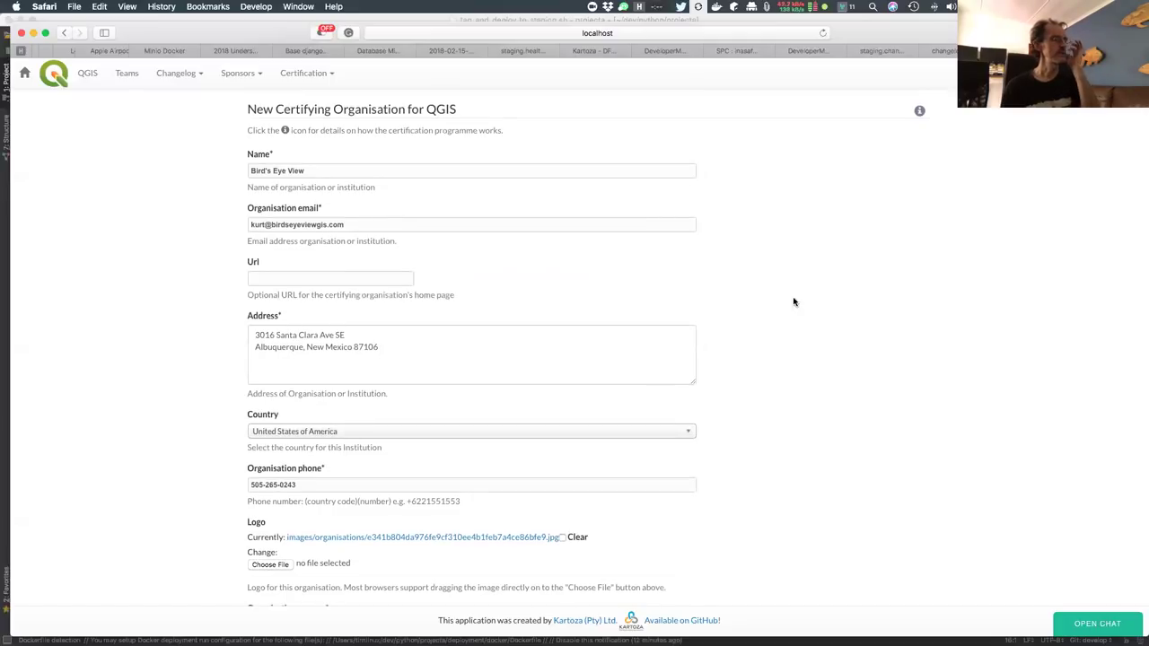
{"action": "scroll", "coordinate": [792, 390], "scroll_direction": "down", "scroll_amount": 3}
{"action": "scroll", "coordinate": [792, 389], "scroll_direction": "down", "scroll_amount": 3}
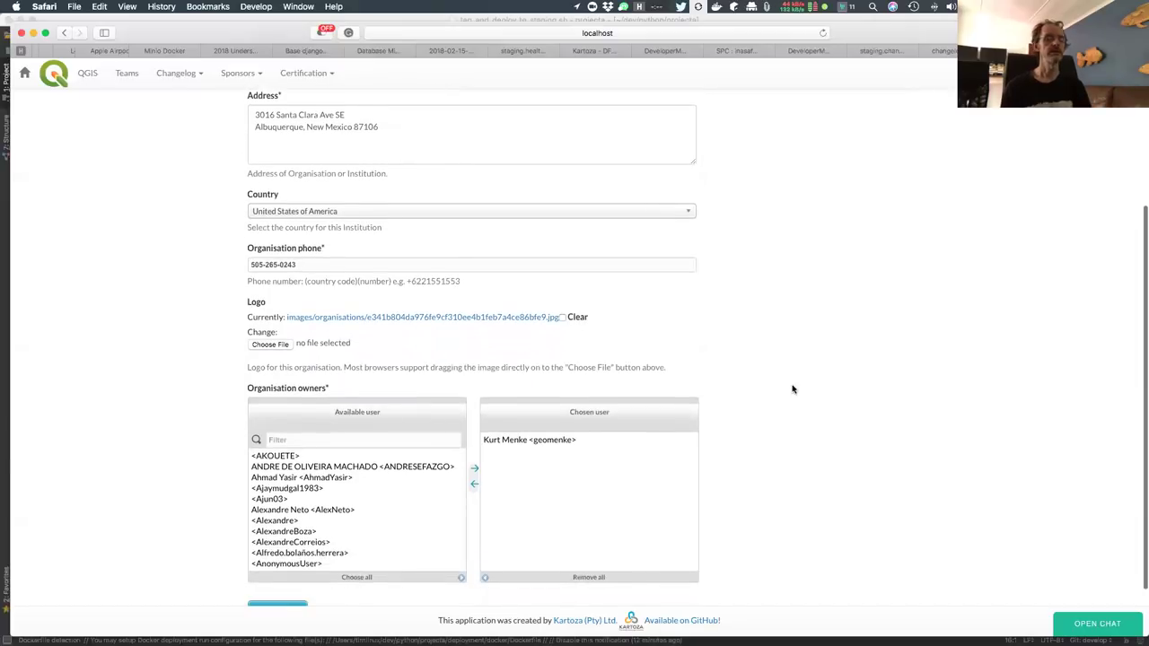
{"action": "scroll", "coordinate": [792, 390], "scroll_direction": "up", "scroll_amount": 1}
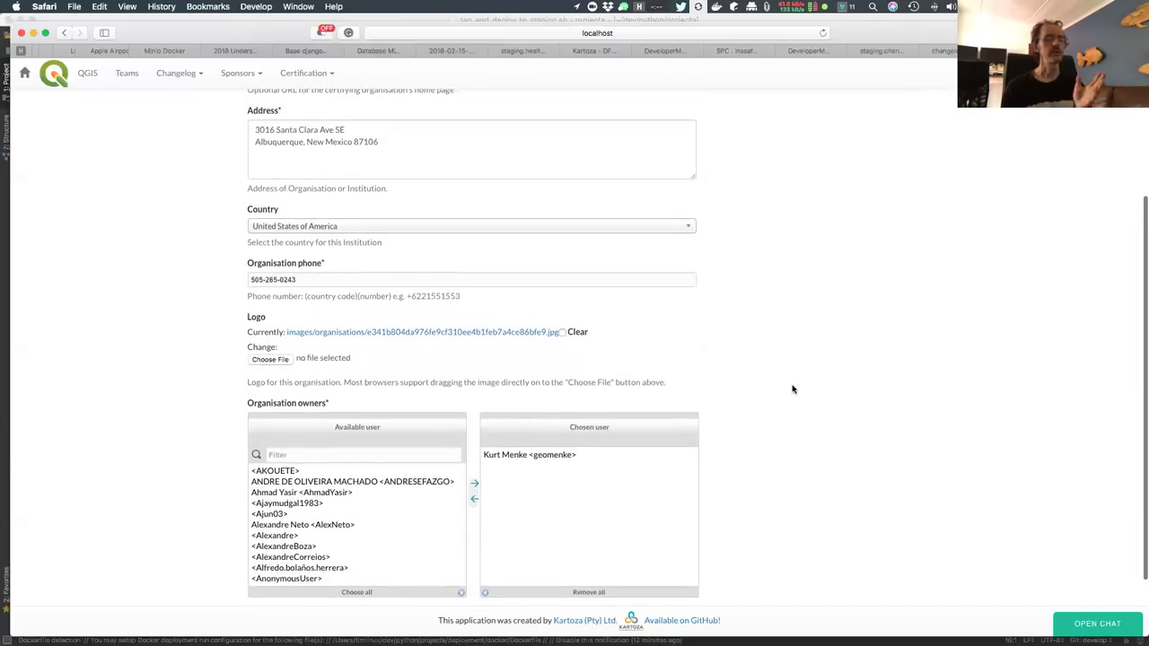
{"action": "scroll", "coordinate": [792, 389], "scroll_direction": "down", "scroll_amount": 1}
{"action": "scroll", "coordinate": [793, 389], "scroll_direction": "up", "scroll_amount": 3}
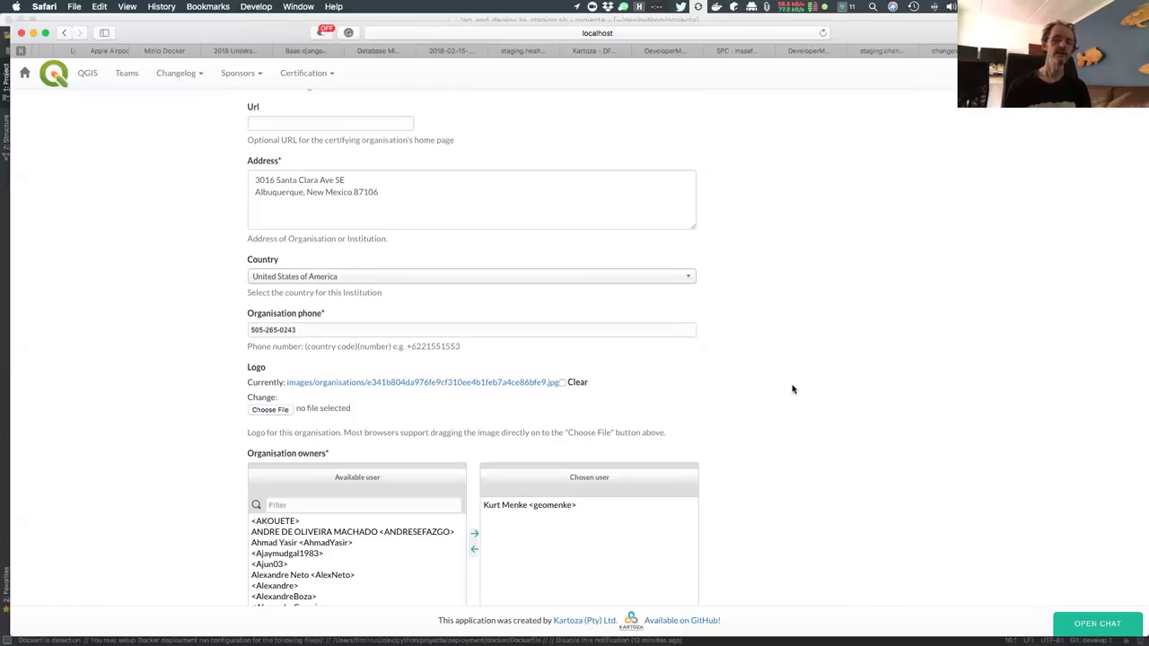
{"action": "scroll", "coordinate": [793, 388], "scroll_direction": "up", "scroll_amount": 5}
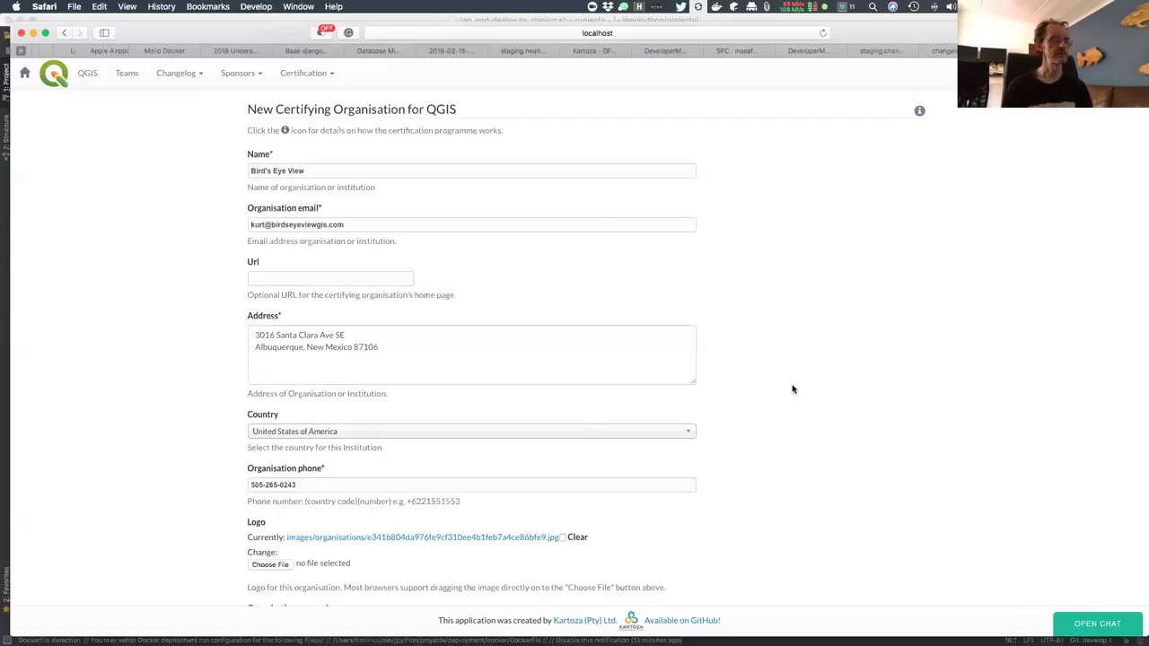
{"action": "scroll", "coordinate": [816, 299], "scroll_direction": "down", "scroll_amount": 2}
{"action": "scroll", "coordinate": [815, 298], "scroll_direction": "up", "scroll_amount": 1}
{"action": "scroll", "coordinate": [816, 299], "scroll_direction": "down", "scroll_amount": 3}
{"action": "scroll", "coordinate": [816, 299], "scroll_direction": "down", "scroll_amount": 3}
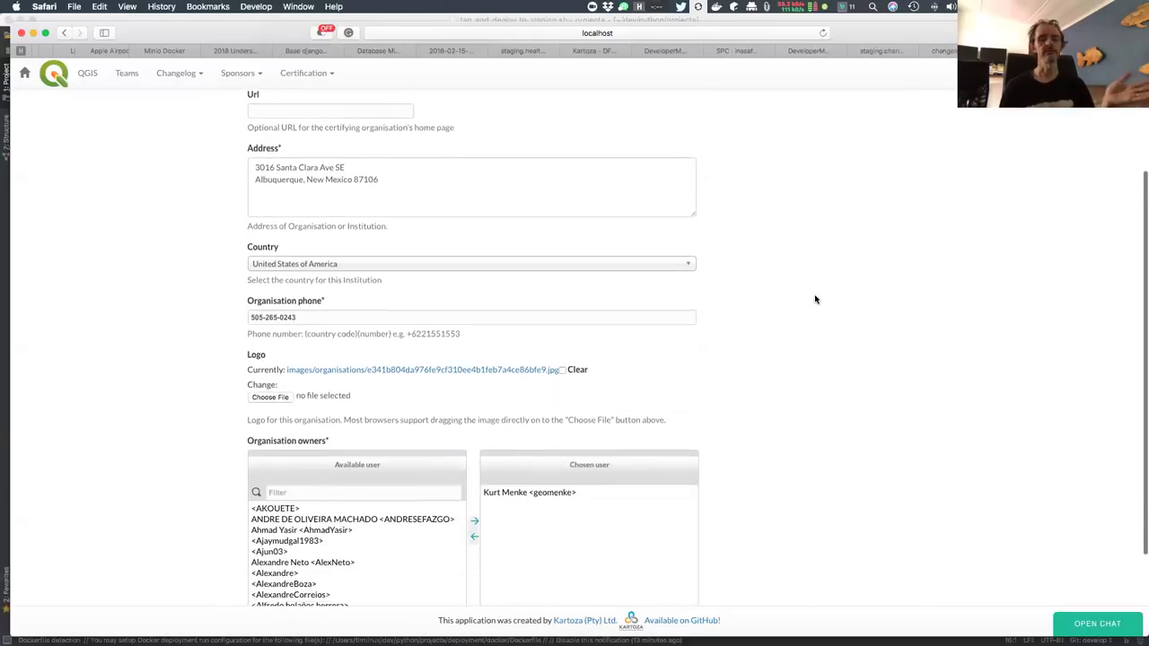
{"action": "scroll", "coordinate": [815, 299], "scroll_direction": "down", "scroll_amount": 3}
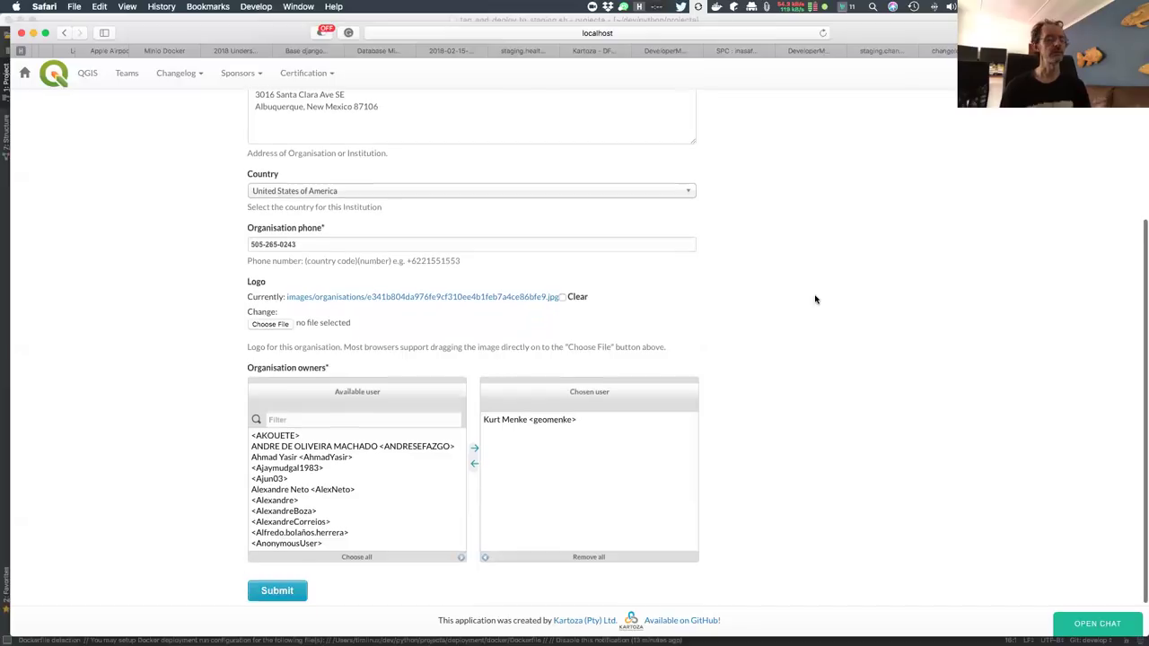
{"action": "scroll", "coordinate": [816, 299], "scroll_direction": "up", "scroll_amount": 8}
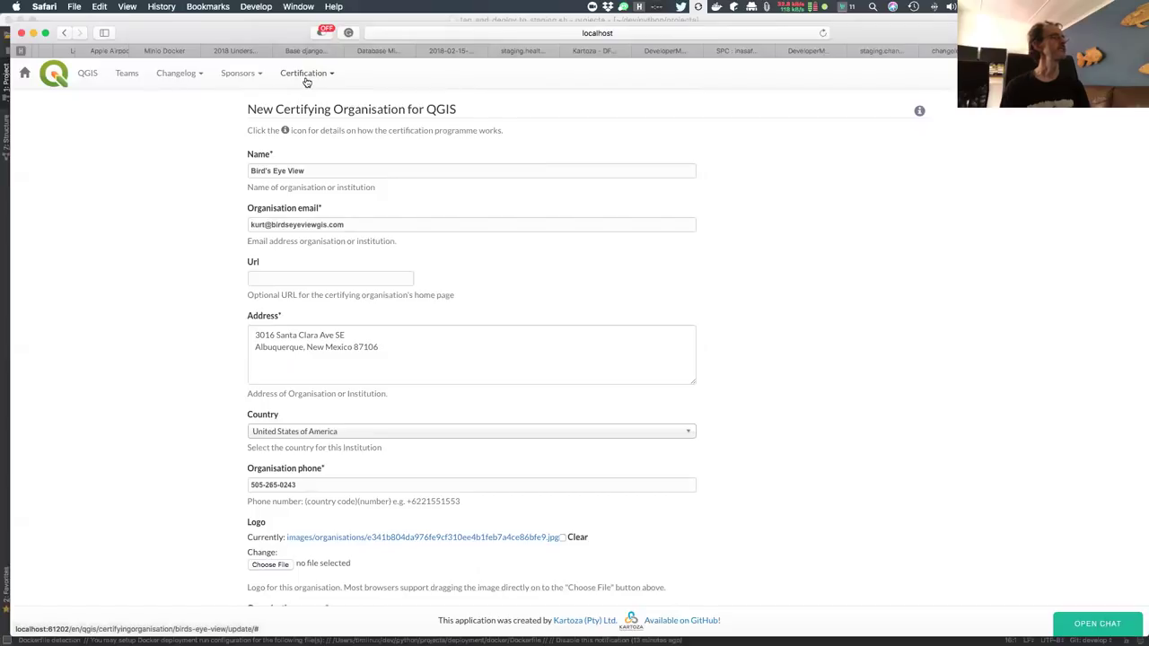
Return to Certification > Organisations and open Bird's Eye View's details
{"action": "left_click", "coordinate": [308, 79]}
{"action": "left_click", "coordinate": [294, 100]}
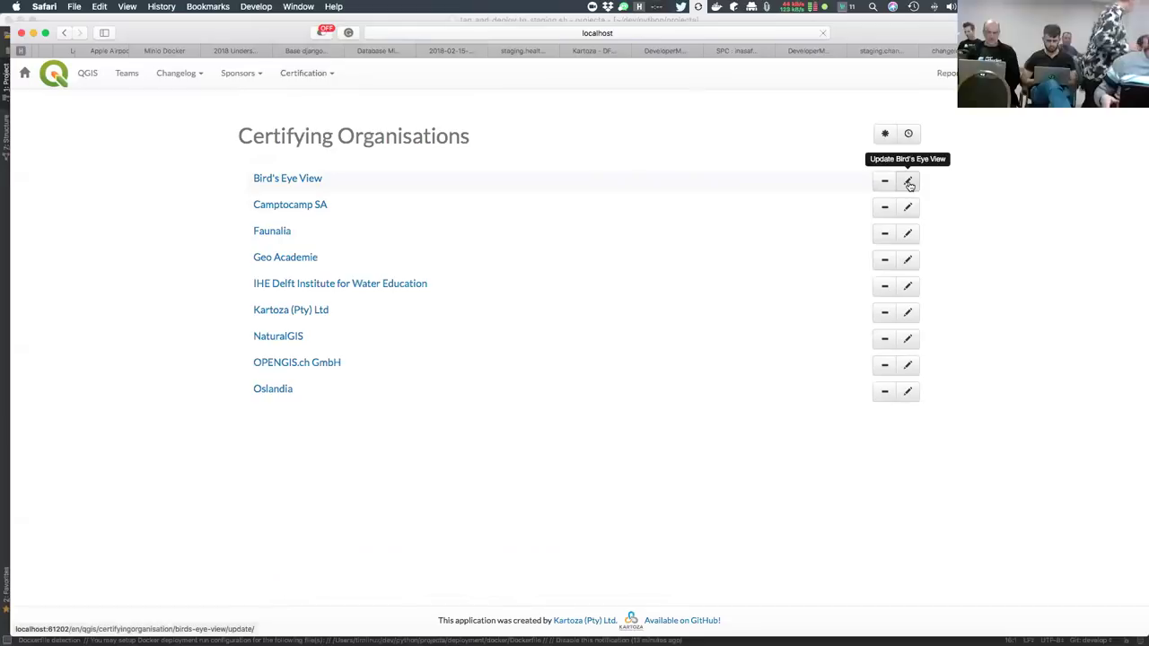
{"action": "left_click", "coordinate": [310, 180]}
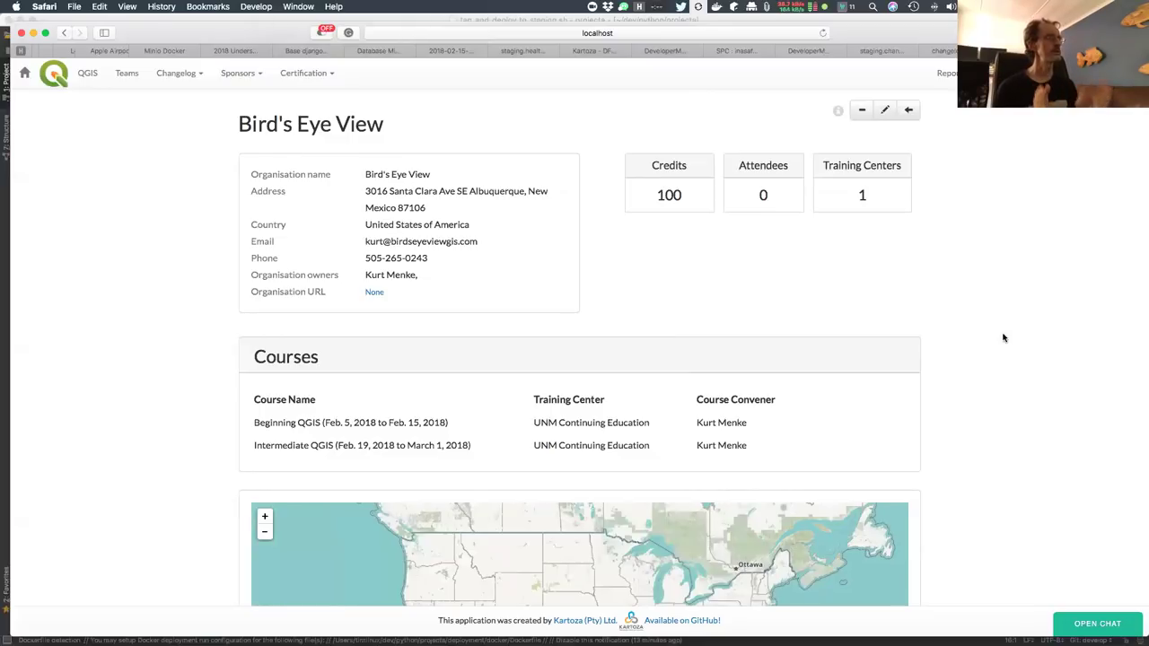
Review Bird's Eye View's page: 0 attendees and both QGIS courses at UNM Continuing Education
{"action": "scroll", "coordinate": [1003, 337], "scroll_direction": "down", "scroll_amount": 2}
{"action": "scroll", "coordinate": [1003, 337], "scroll_direction": "up", "scroll_amount": 2}
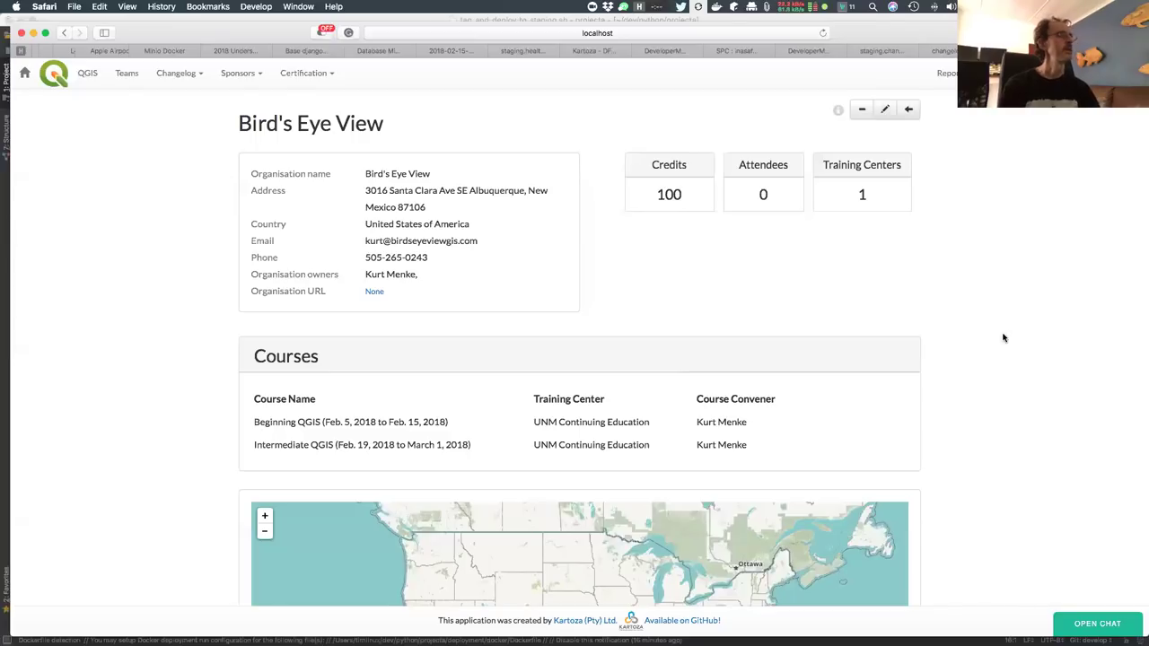
{"action": "scroll", "coordinate": [1004, 337], "scroll_direction": "up", "scroll_amount": 2}
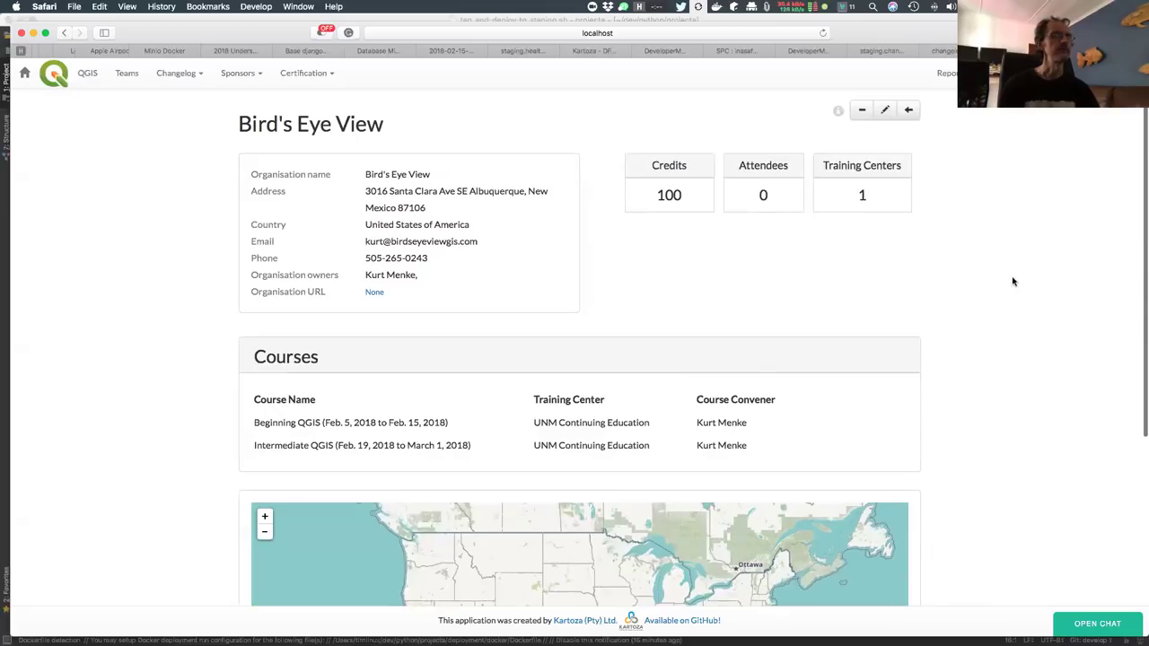
{"action": "scroll", "coordinate": [1031, 434], "scroll_direction": "down", "scroll_amount": 1}
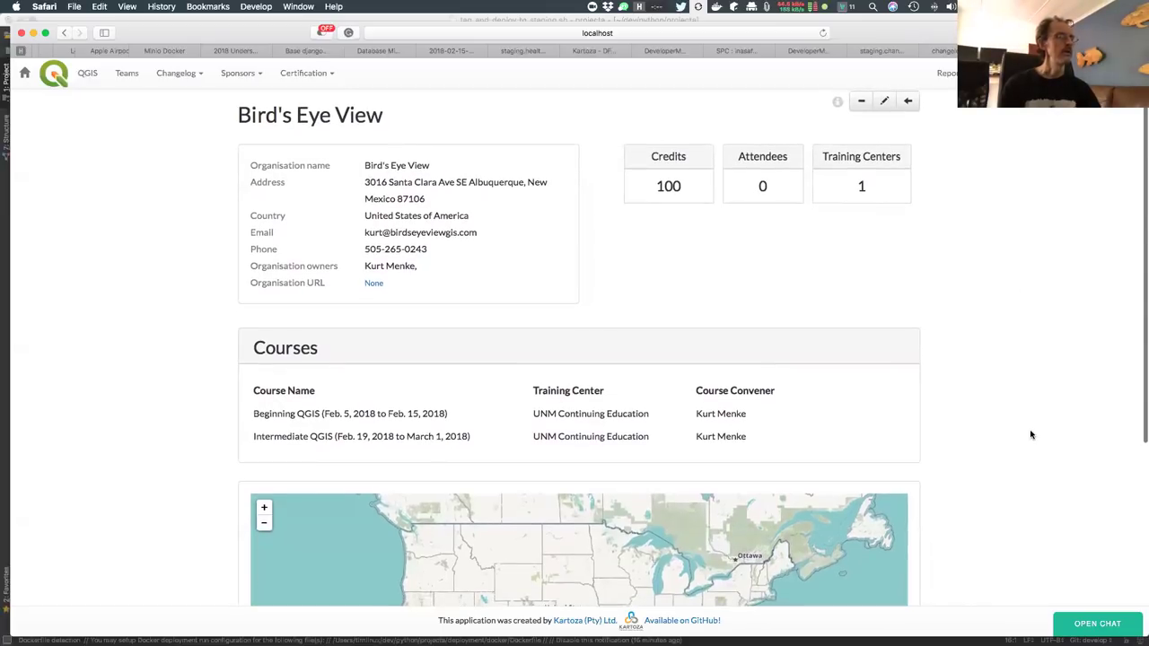
{"action": "scroll", "coordinate": [1030, 434], "scroll_direction": "down", "scroll_amount": 1}
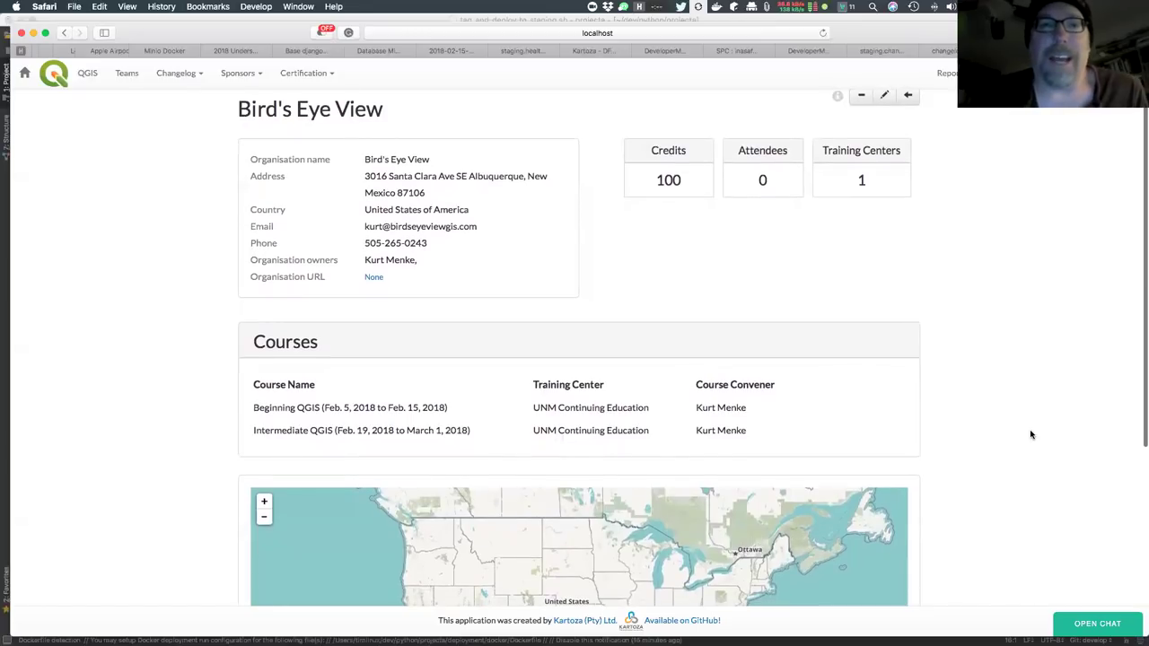
{"action": "scroll", "coordinate": [1030, 435], "scroll_direction": "down", "scroll_amount": 1}
{"action": "scroll", "coordinate": [1030, 435], "scroll_direction": "up", "scroll_amount": 1}
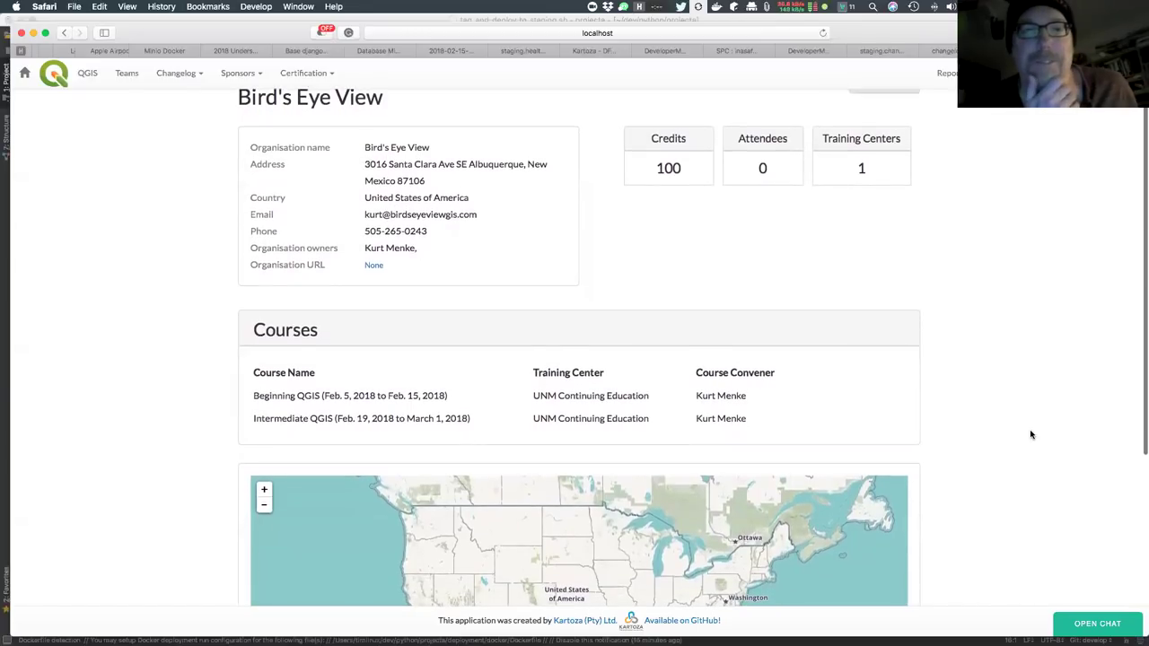
{"action": "scroll", "coordinate": [1030, 435], "scroll_direction": "down", "scroll_amount": 3}
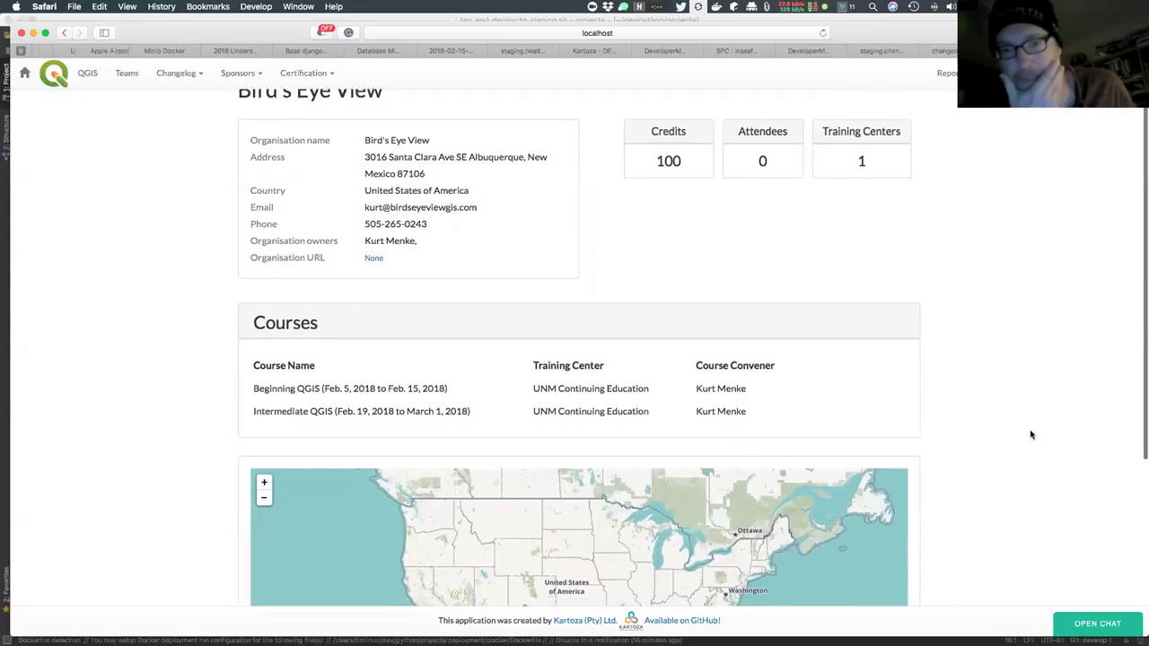
{"action": "scroll", "coordinate": [1030, 434], "scroll_direction": "down", "scroll_amount": 2}
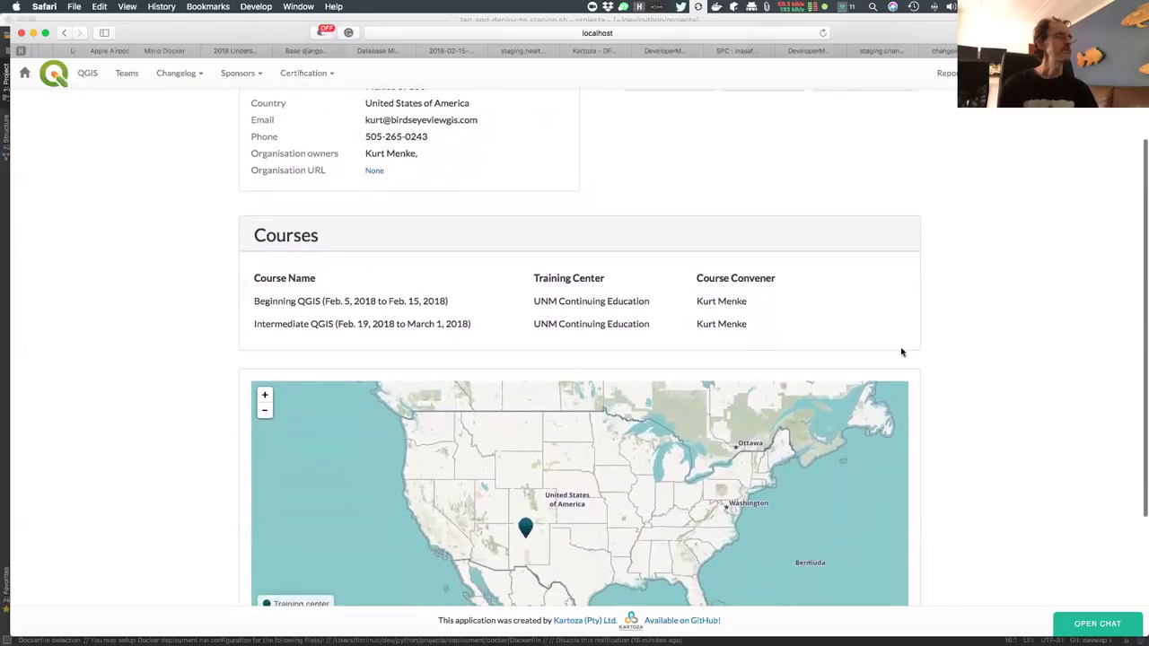
{"action": "scroll", "coordinate": [1027, 445], "scroll_direction": "down", "scroll_amount": 4}
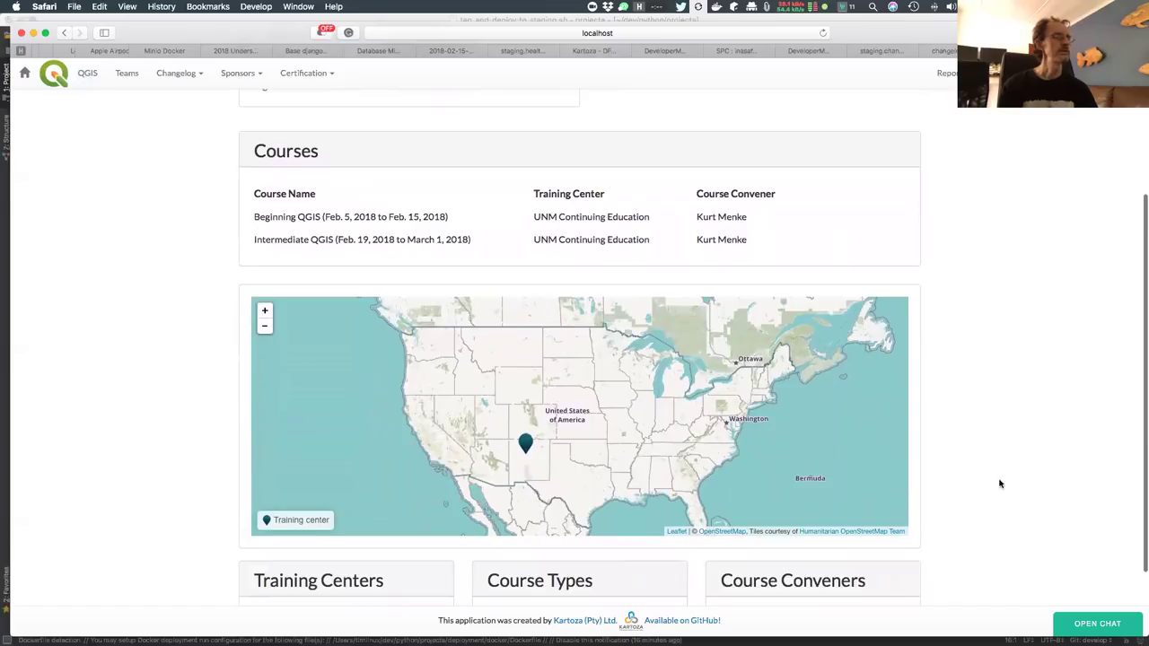
{"action": "scroll", "coordinate": [1012, 516], "scroll_direction": "down", "scroll_amount": 2}
{"action": "scroll", "coordinate": [1013, 515], "scroll_direction": "down", "scroll_amount": 3}
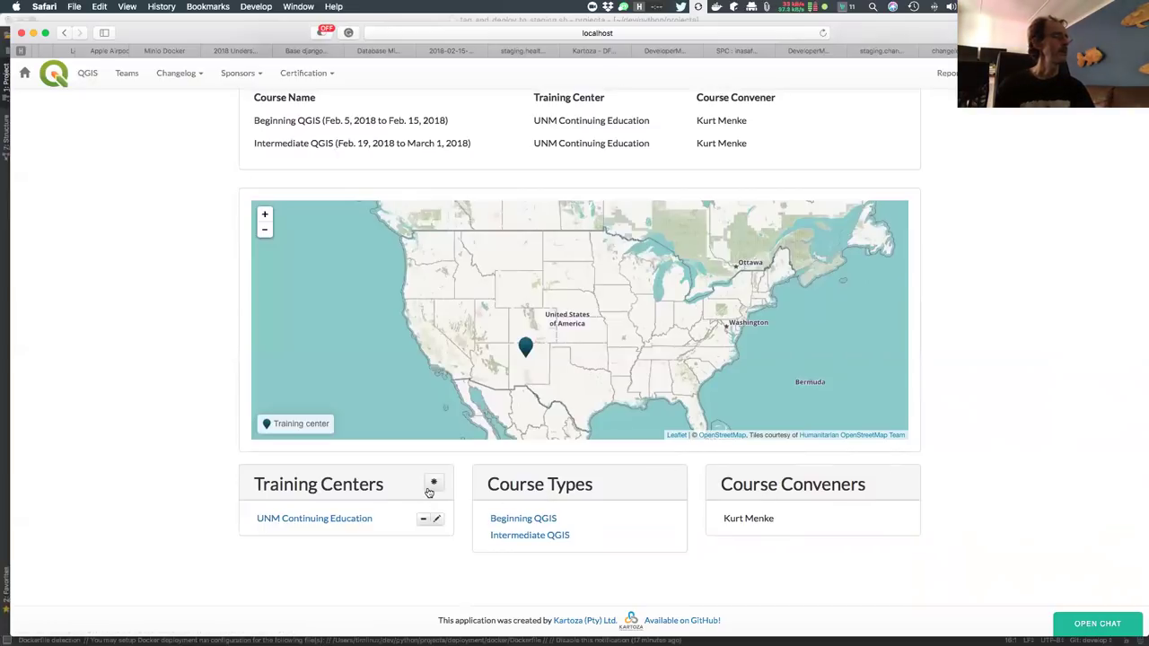
{"action": "left_click", "coordinate": [434, 484]}
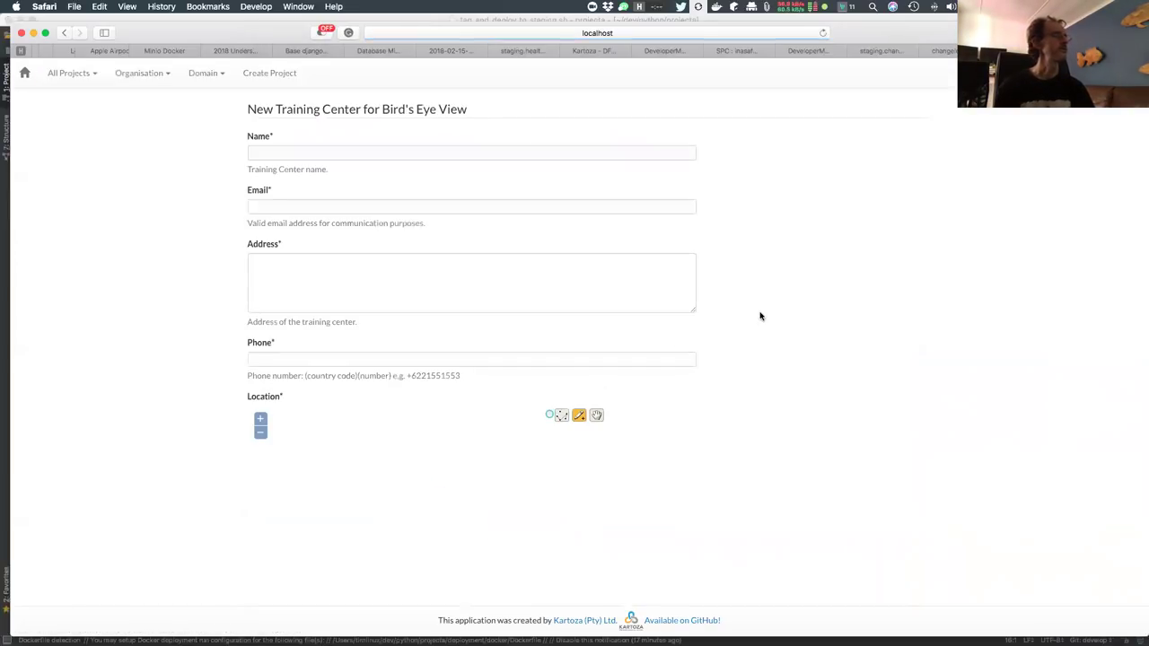
Go back to the Bird's Eye View organisation page
{"action": "scroll", "coordinate": [884, 309], "scroll_direction": "down", "scroll_amount": 1}
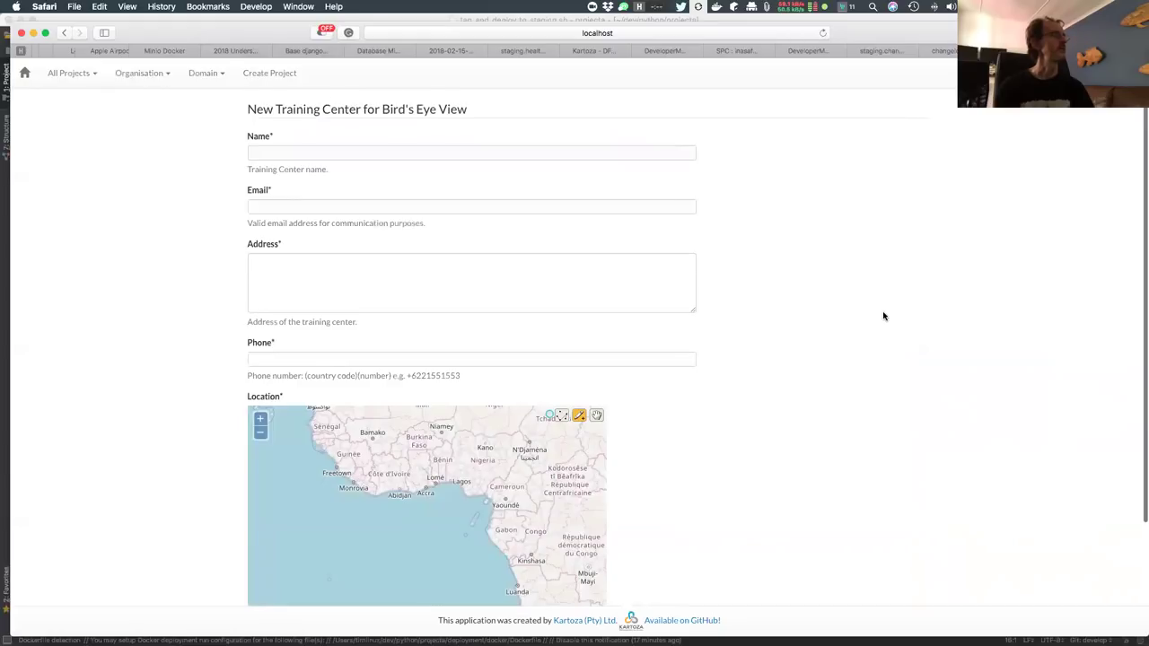
{"action": "scroll", "coordinate": [888, 398], "scroll_direction": "down", "scroll_amount": 3}
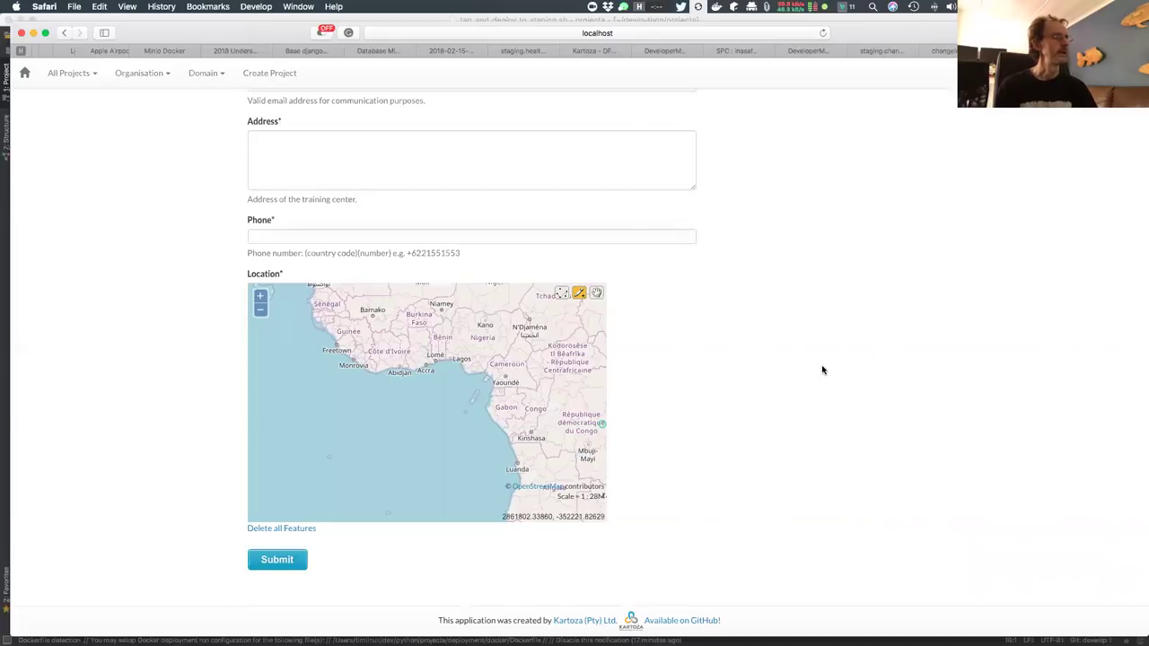
{"action": "scroll", "coordinate": [822, 370], "scroll_direction": "up", "scroll_amount": 2}
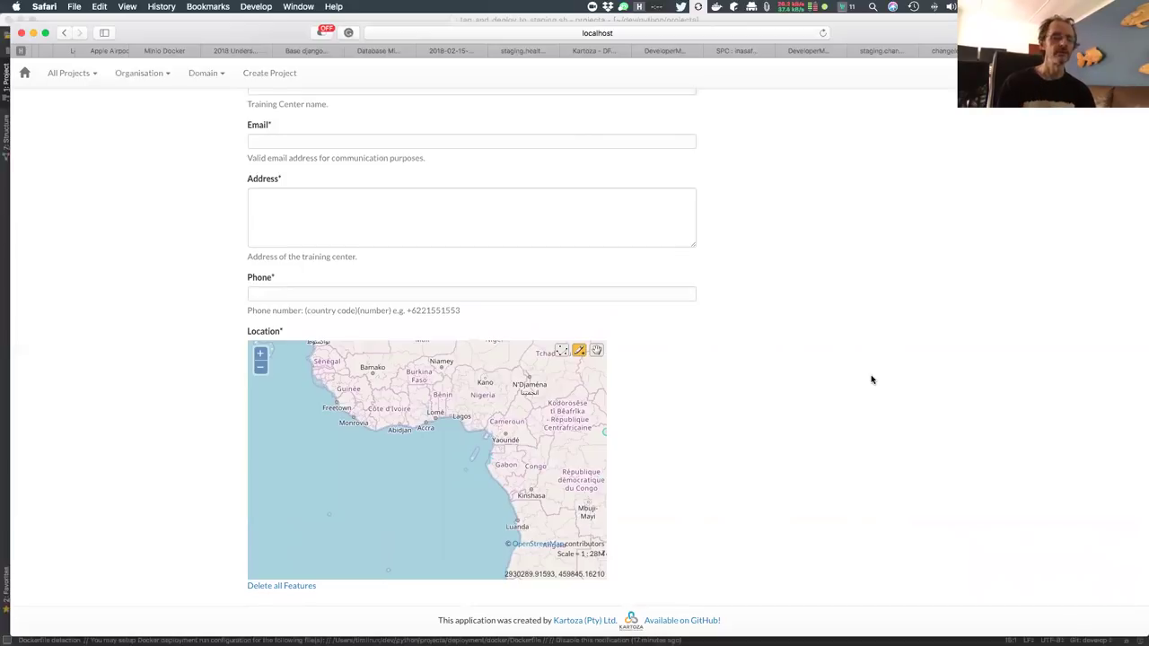
{"action": "scroll", "coordinate": [854, 299], "scroll_direction": "up", "scroll_amount": 3}
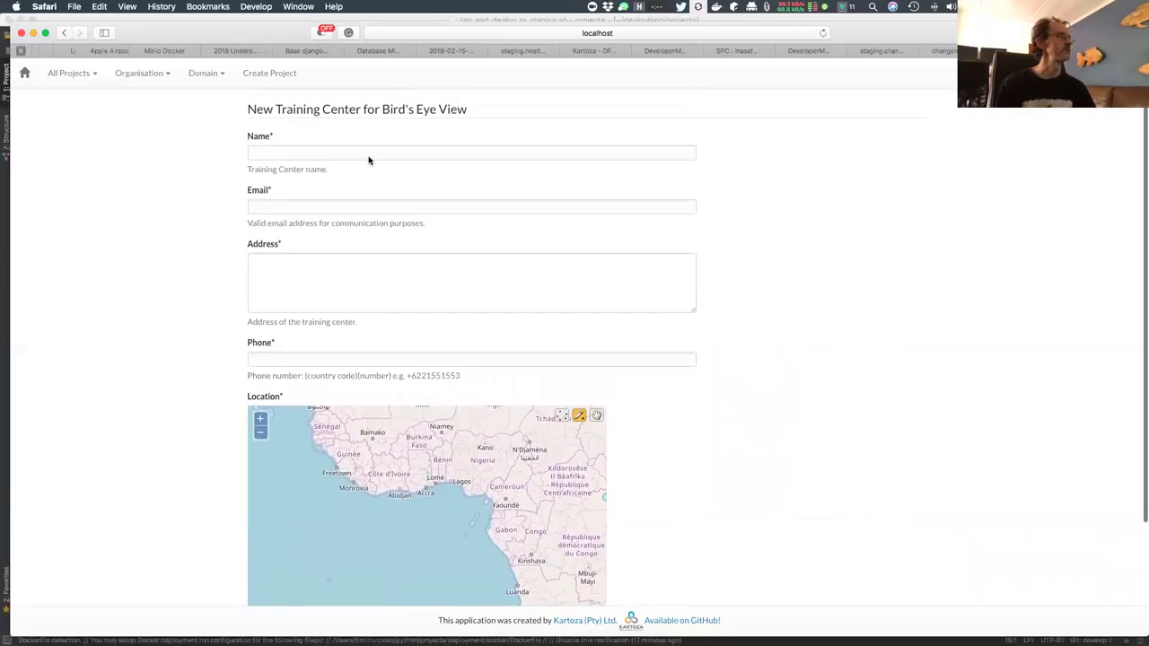
{"action": "left_click", "coordinate": [66, 33]}
Open the new course type and new training centre forms, leaving both unfilled
{"action": "left_click", "coordinate": [669, 483]}
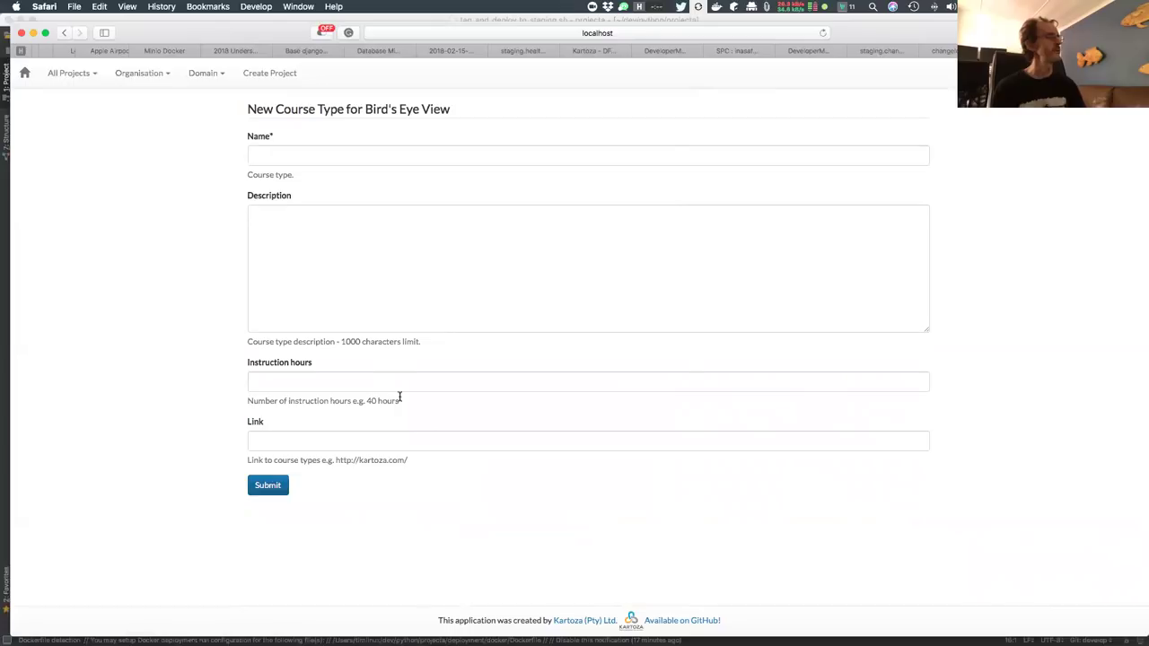
{"action": "left_click", "coordinate": [419, 439]}
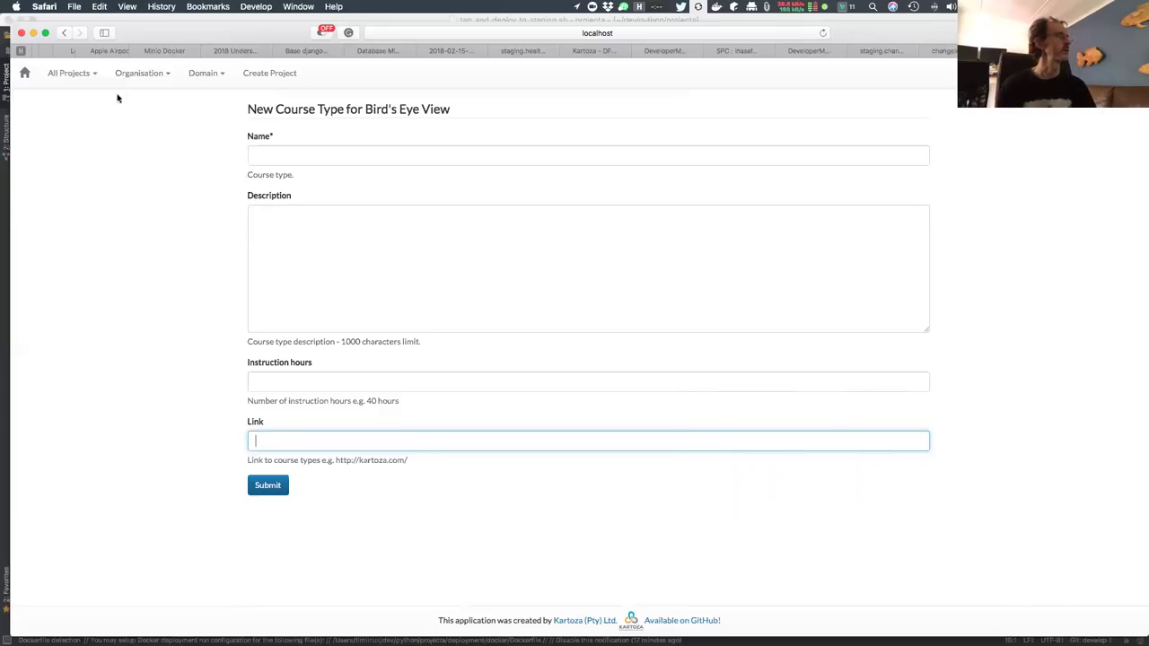
{"action": "left_click", "coordinate": [62, 33]}
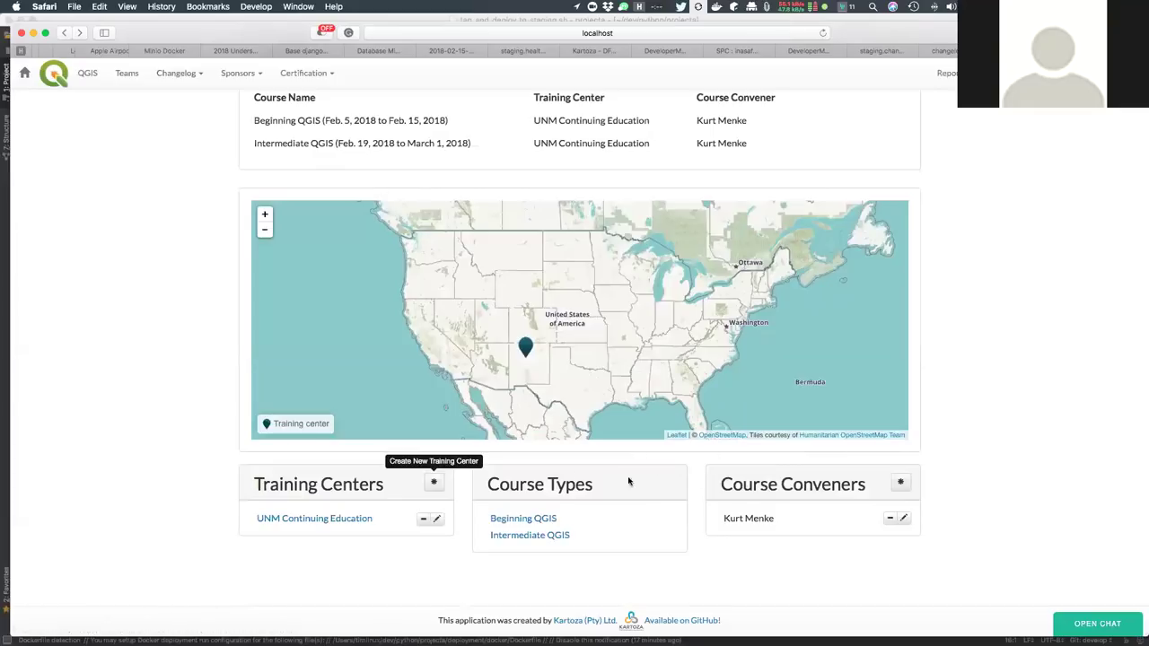
{"action": "left_click", "coordinate": [434, 482]}
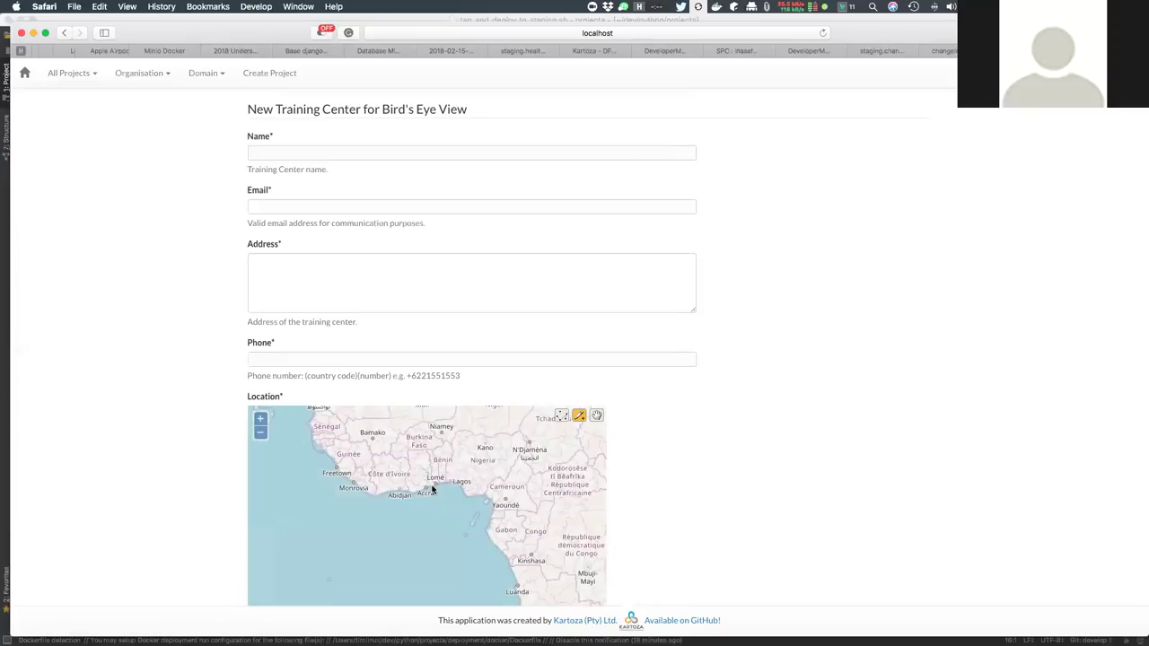
{"action": "left_click", "coordinate": [64, 33]}
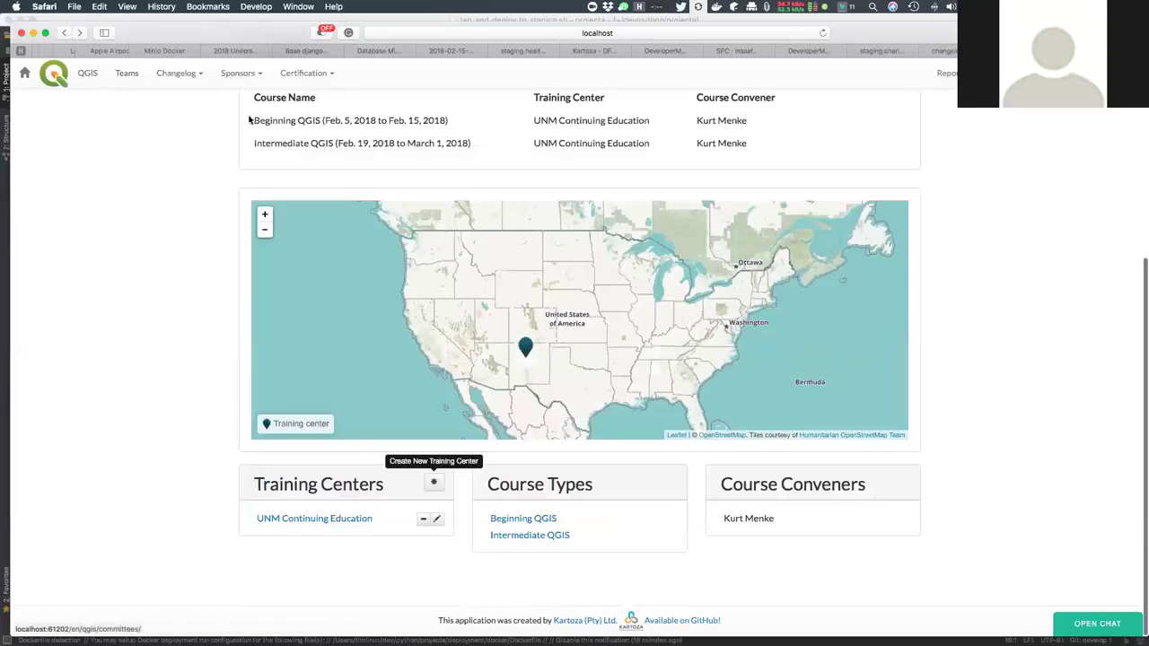
{"action": "left_click", "coordinate": [317, 77]}
Open OPENGIS.ch GmbH from Certification > Organisations and view its training centres and courses
{"action": "left_click", "coordinate": [317, 100]}
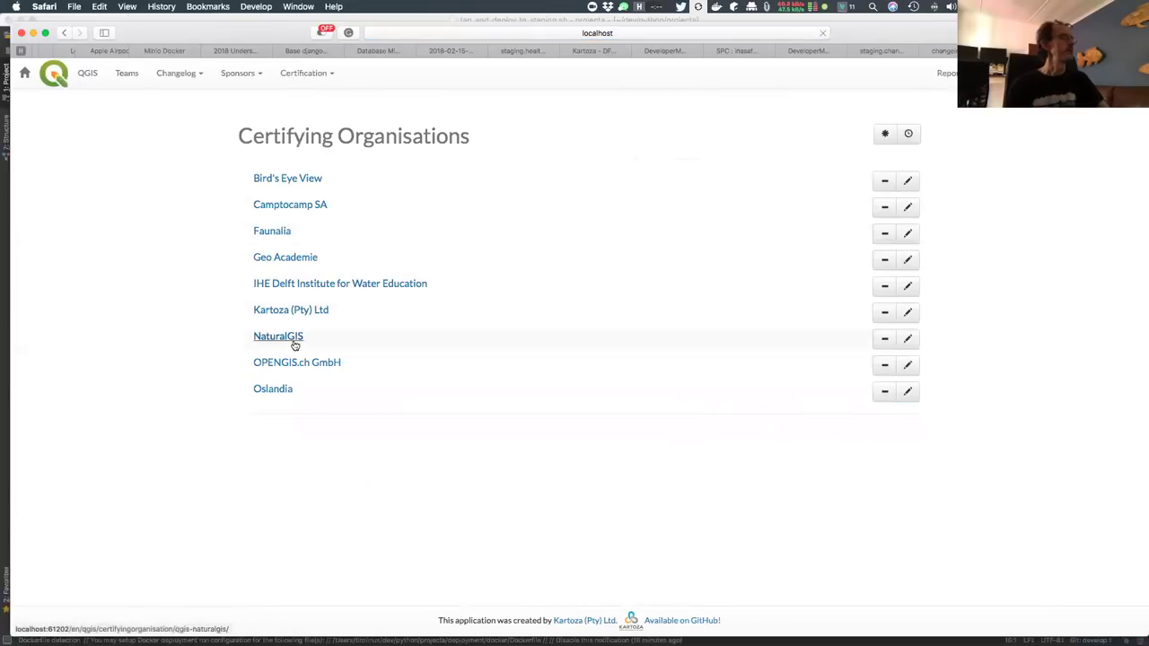
{"action": "left_click", "coordinate": [293, 363]}
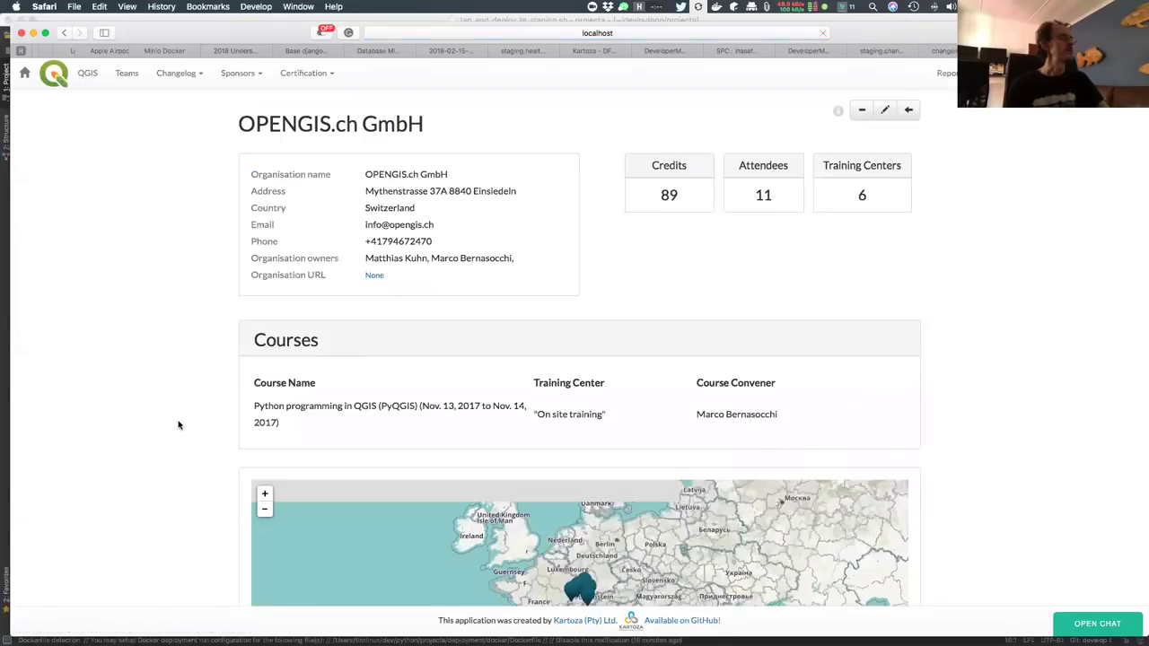
{"action": "scroll", "coordinate": [177, 424], "scroll_direction": "down", "scroll_amount": 5}
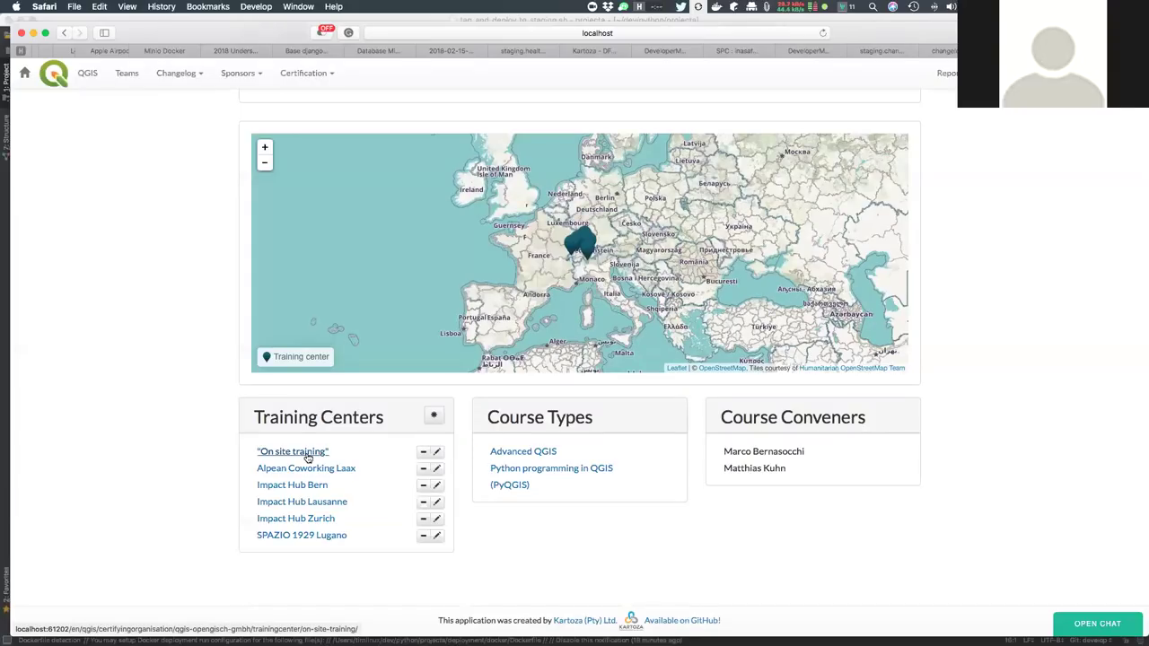
{"action": "left_click", "coordinate": [437, 452]}
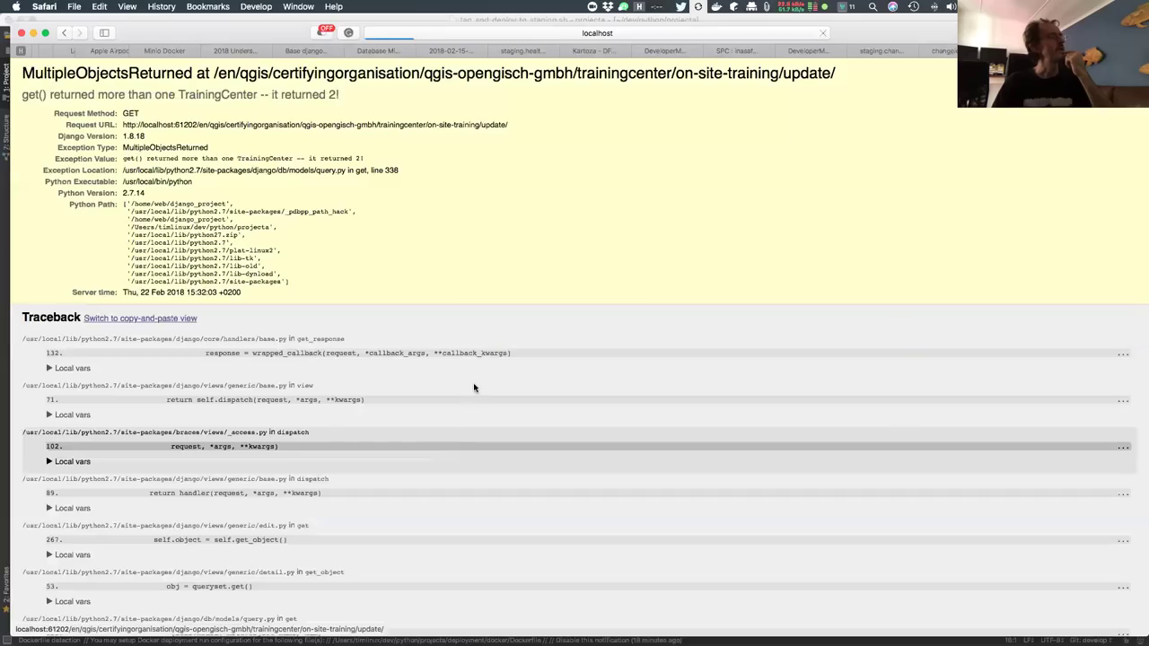
{"action": "left_click", "coordinate": [65, 33]}
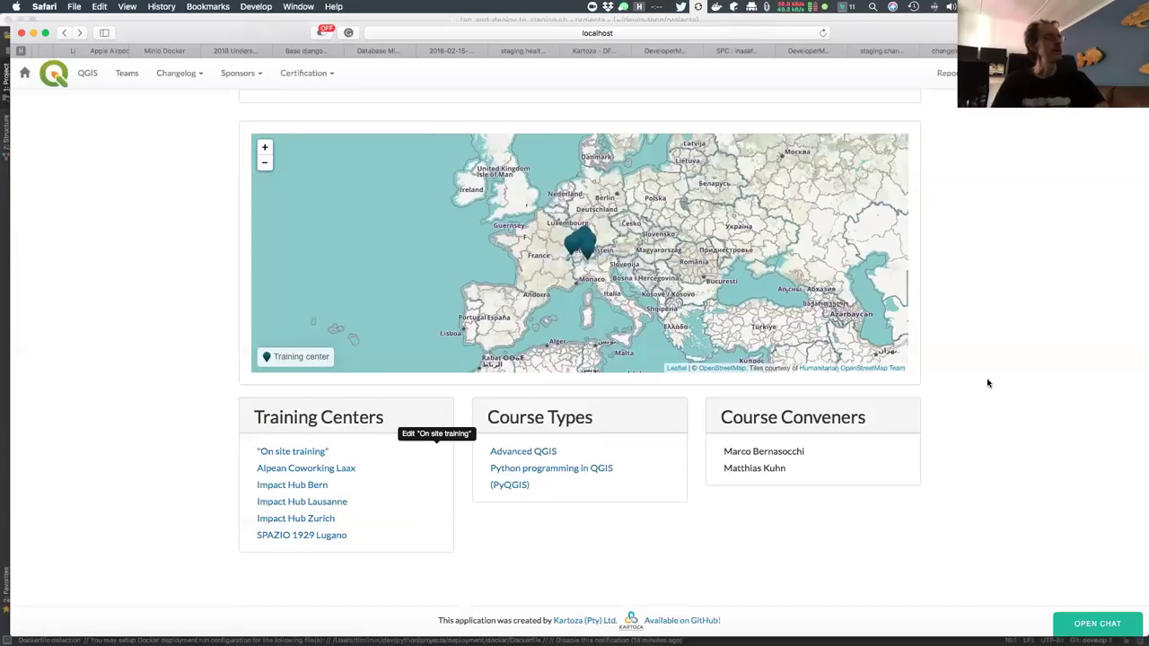
{"action": "mouse_move", "coordinate": [560, 417]}
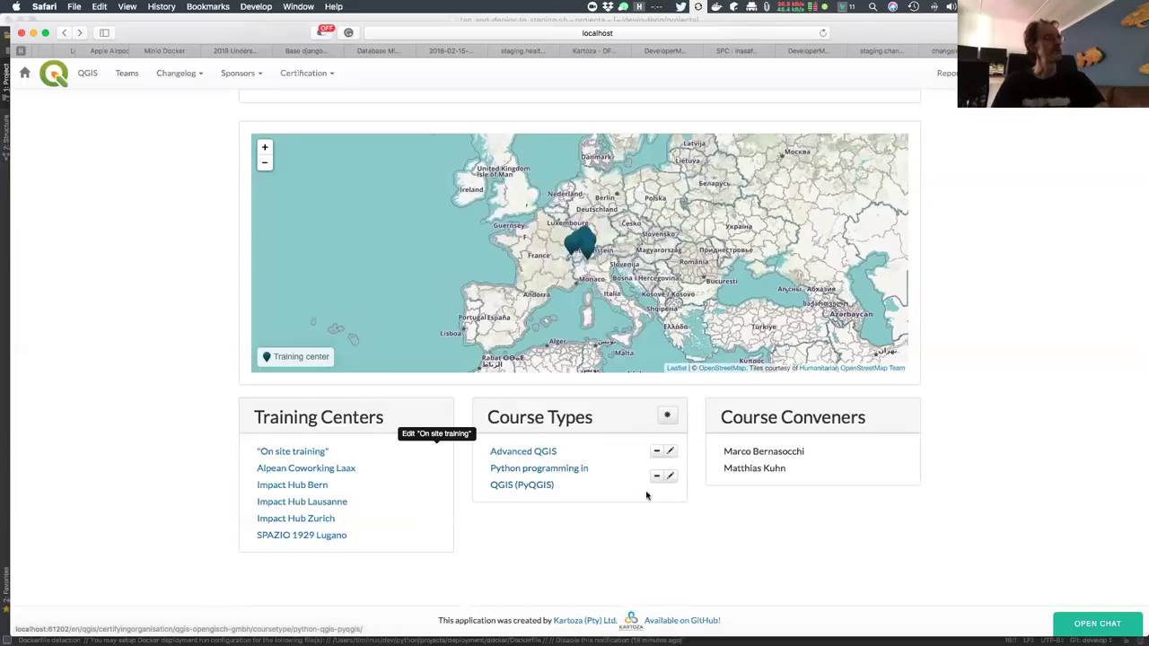
{"action": "mouse_move", "coordinate": [762, 466]}
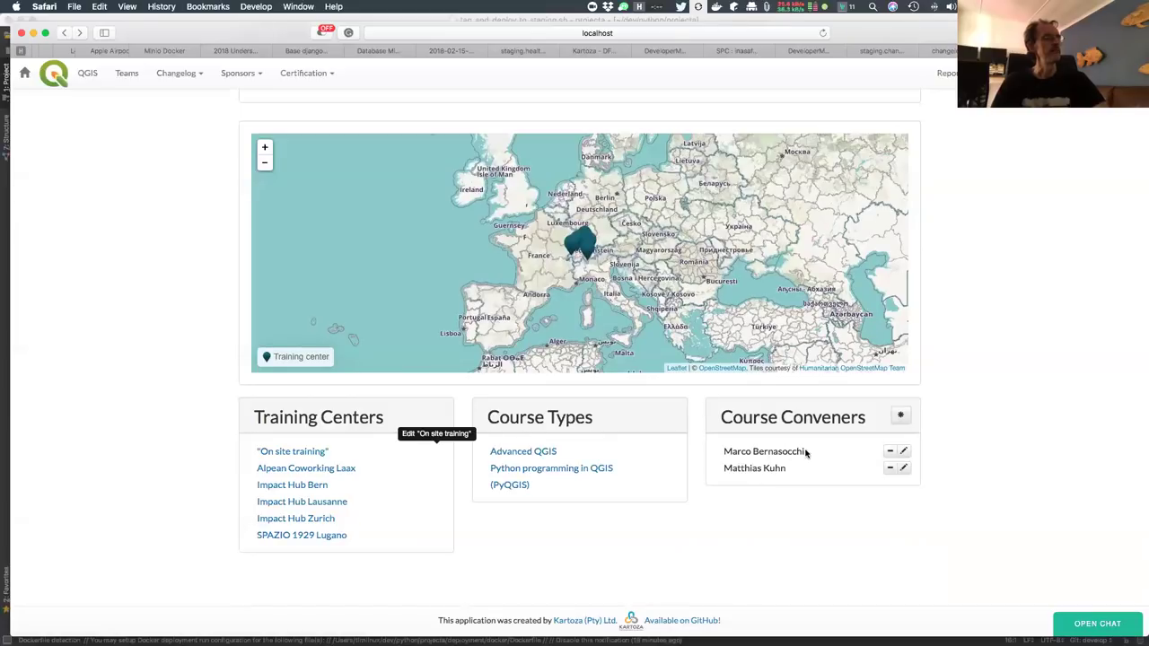
{"action": "scroll", "coordinate": [1103, 266], "scroll_direction": "up", "scroll_amount": 5}
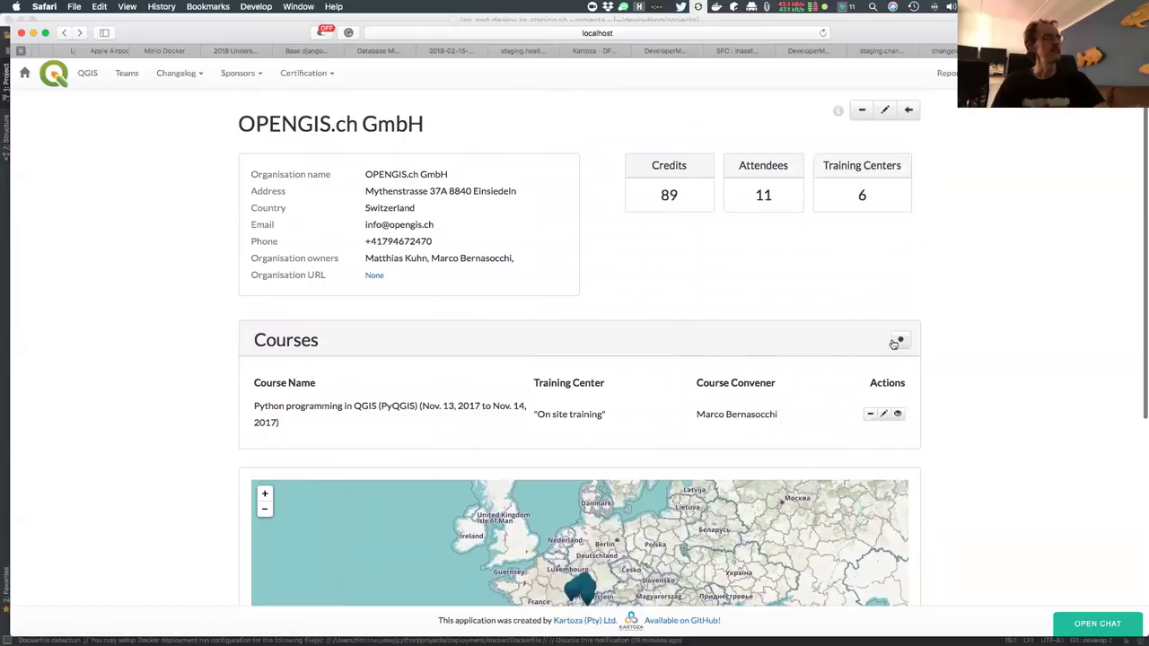
{"action": "left_click", "coordinate": [901, 340]}
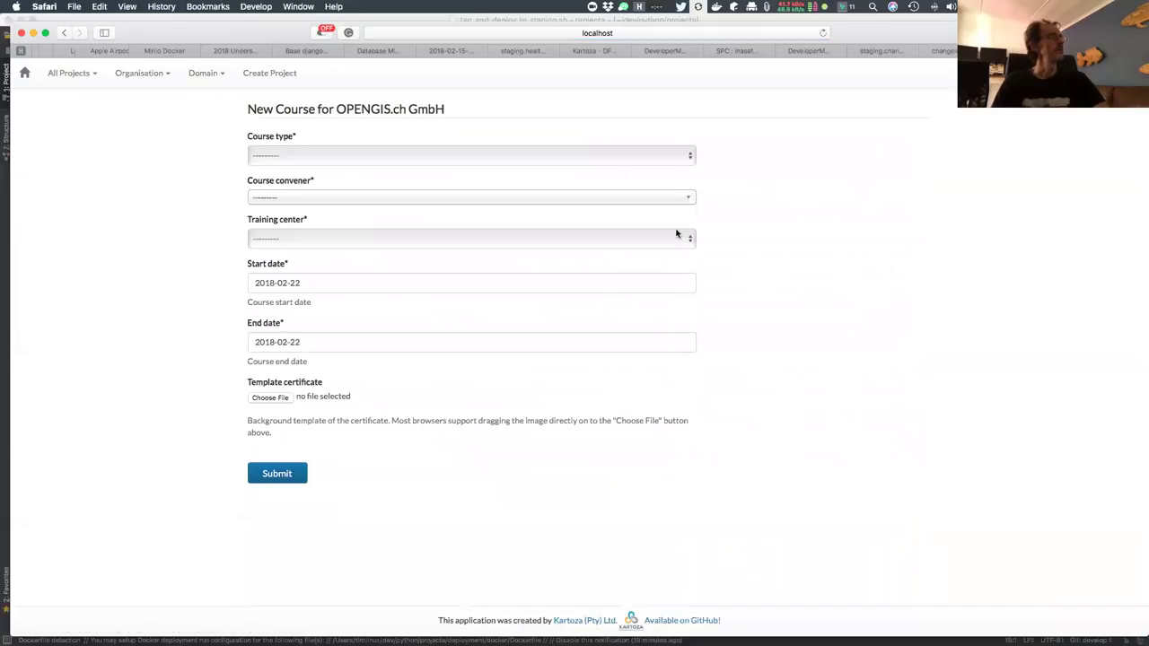
Choose course type Advanced QGIS, the first listed convener and training centre Impact Hub Bern
{"action": "left_click", "coordinate": [326, 156]}
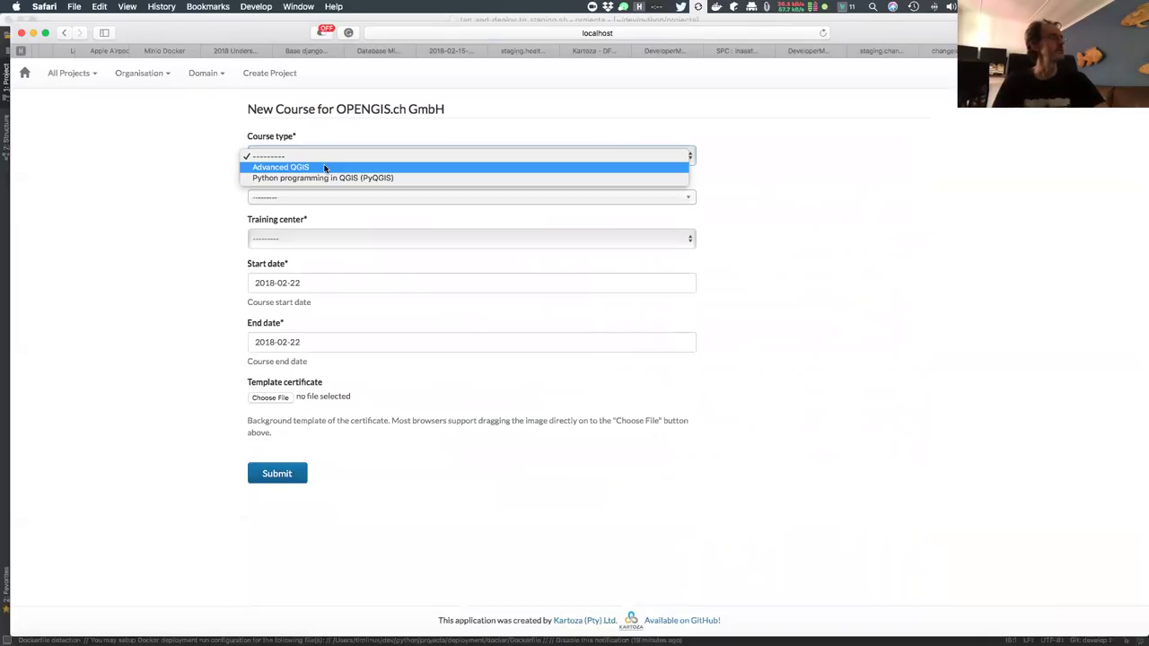
{"action": "left_click", "coordinate": [324, 168]}
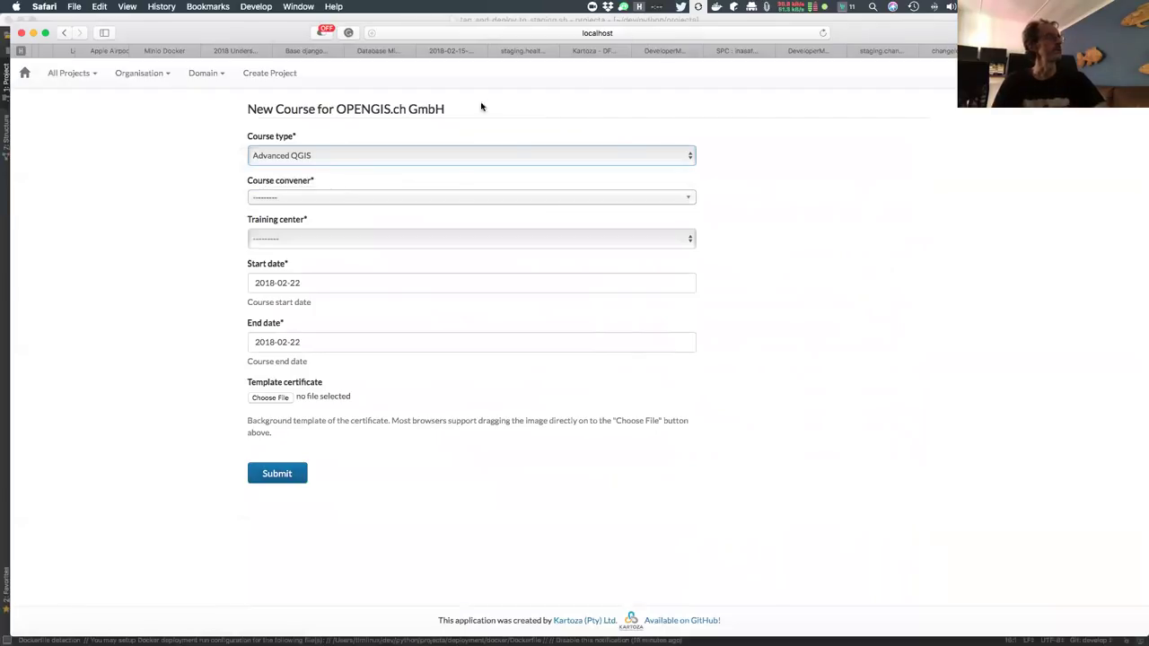
{"action": "left_click", "coordinate": [344, 201]}
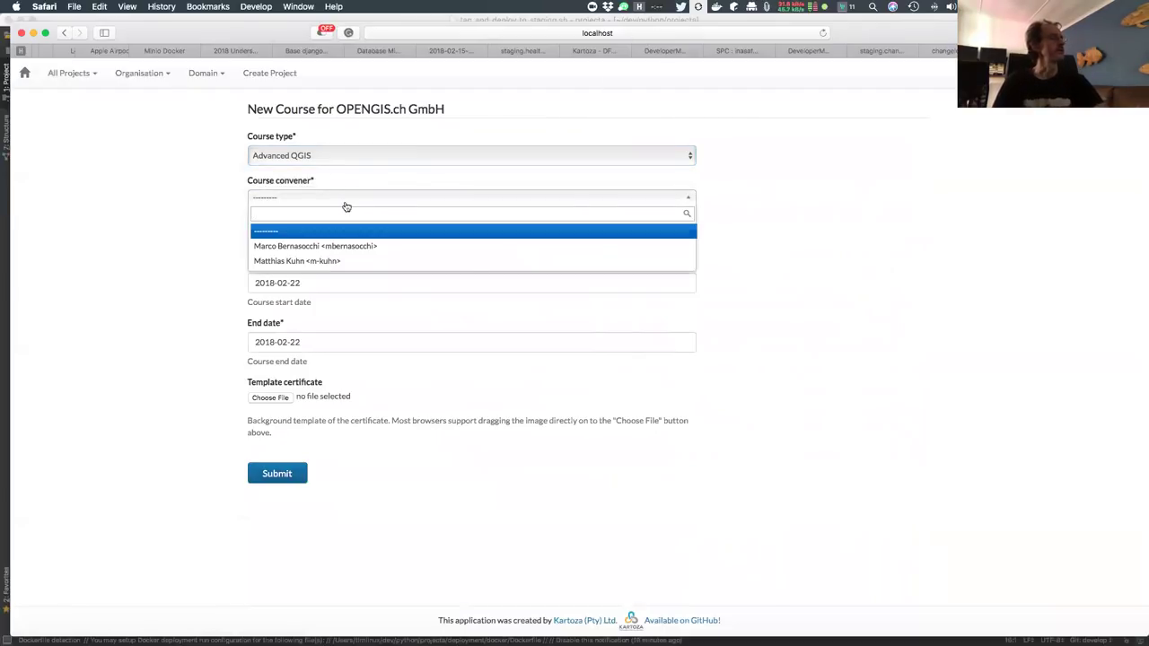
{"action": "left_click", "coordinate": [305, 250]}
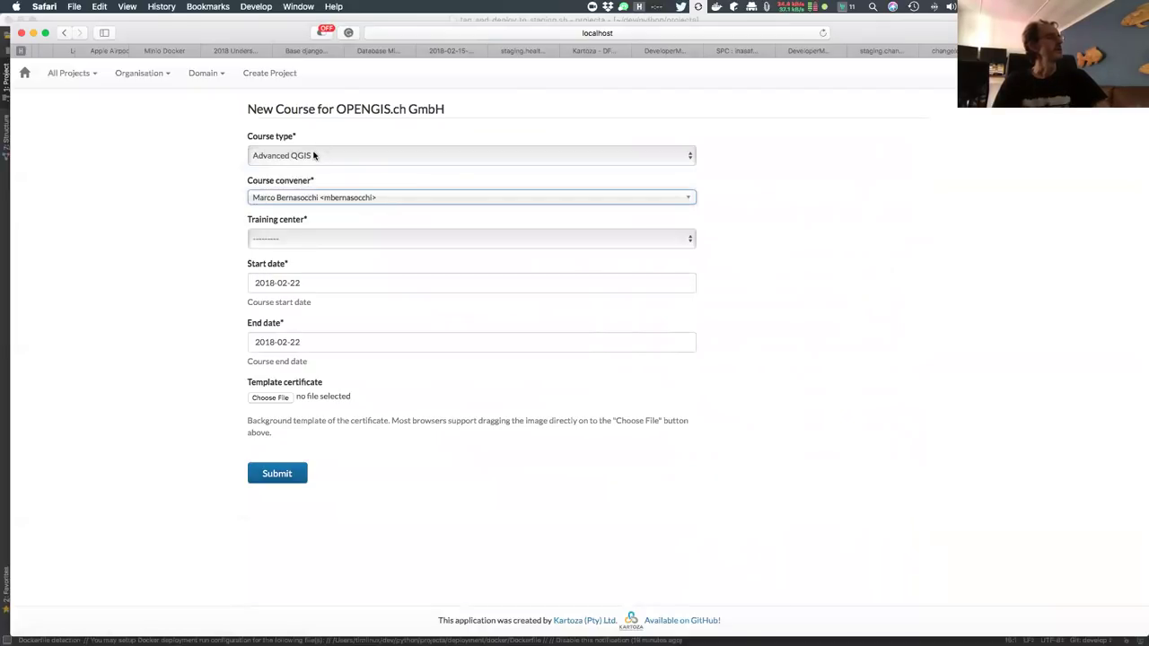
{"action": "left_click", "coordinate": [301, 237]}
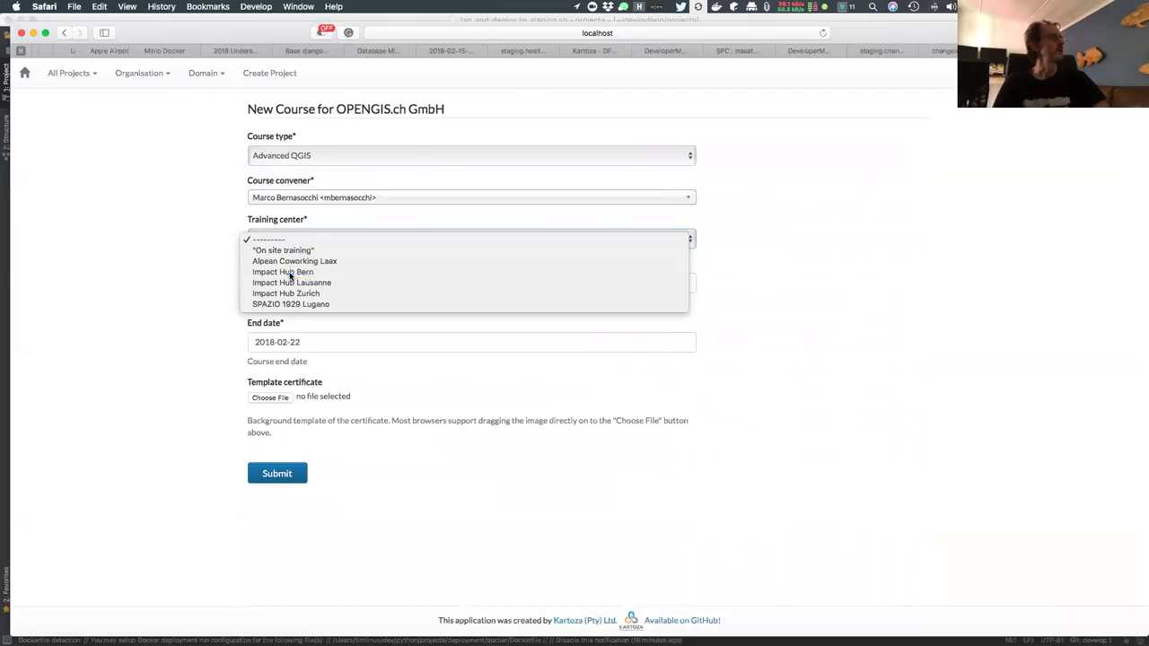
{"action": "left_click", "coordinate": [290, 272]}
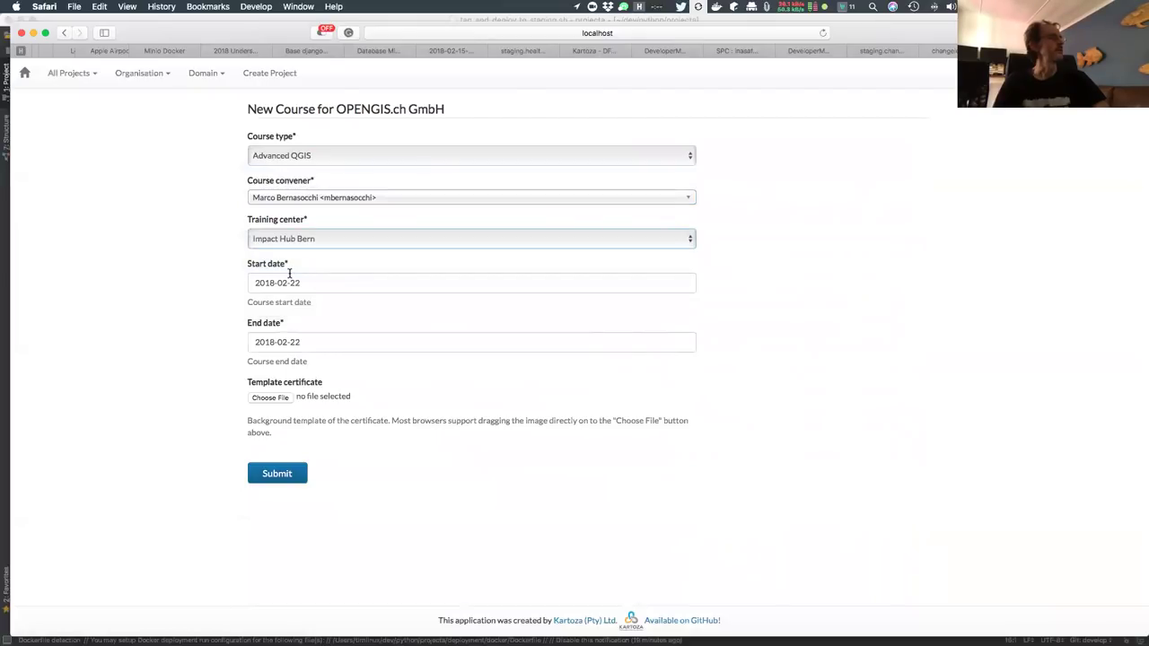
Set the course end date to 2018-02-24, then return to the OPENGIS.ch GmbH page
{"action": "left_click", "coordinate": [473, 284]}
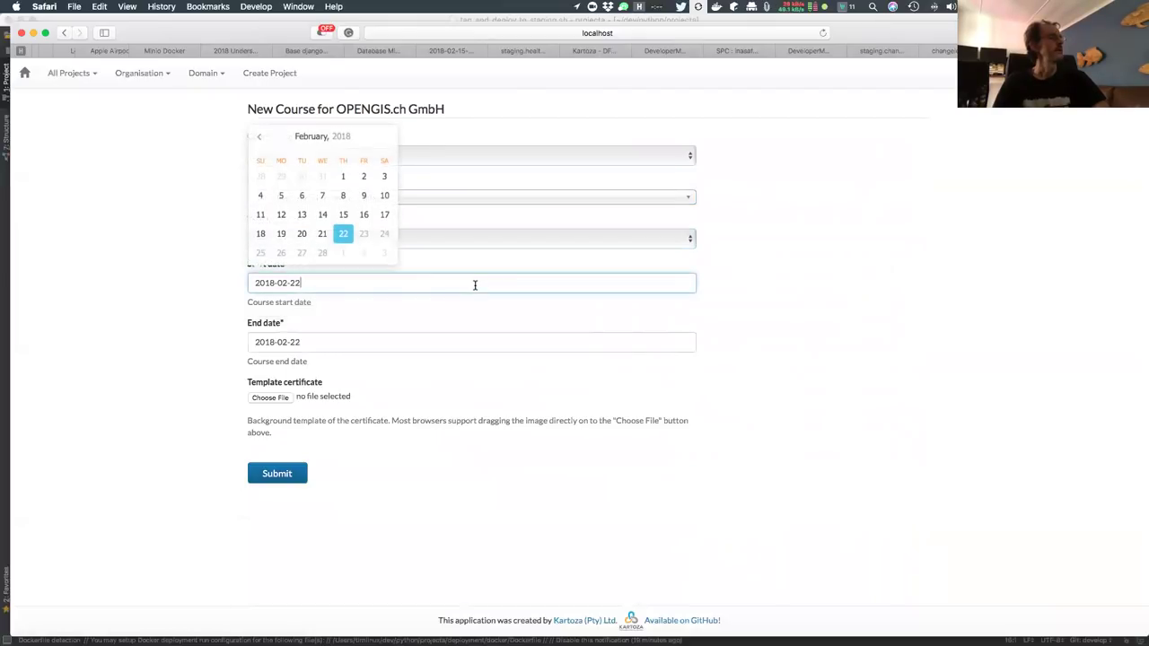
{"action": "left_click", "coordinate": [400, 343]}
{"action": "left_click", "coordinate": [377, 296]}
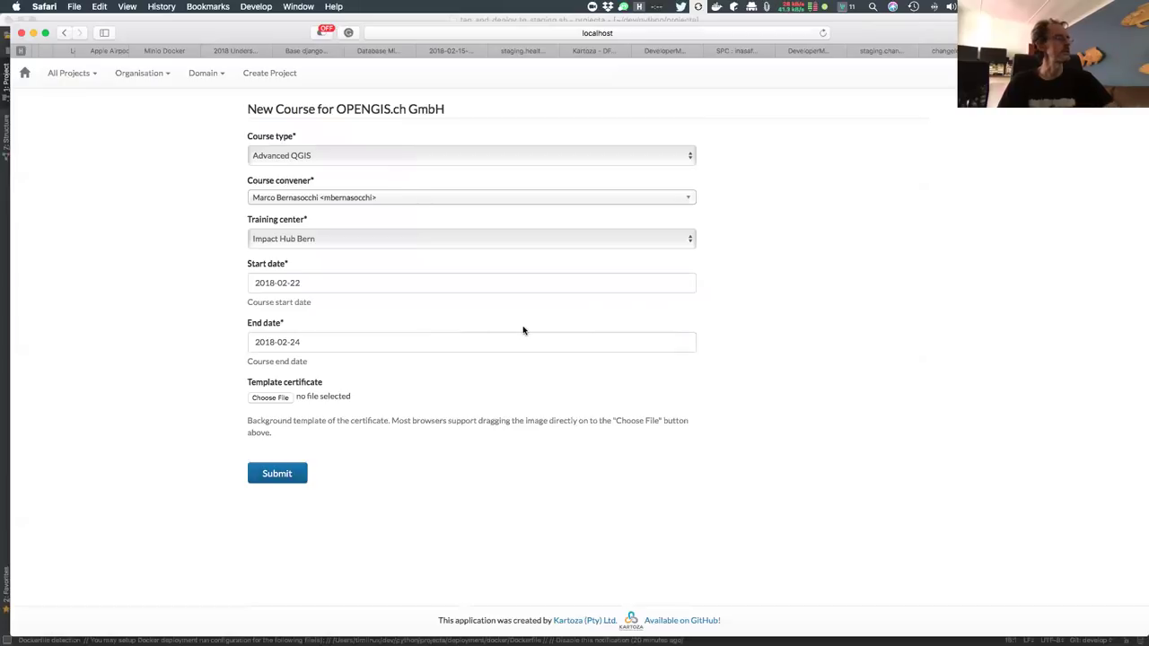
{"action": "left_click", "coordinate": [64, 33]}
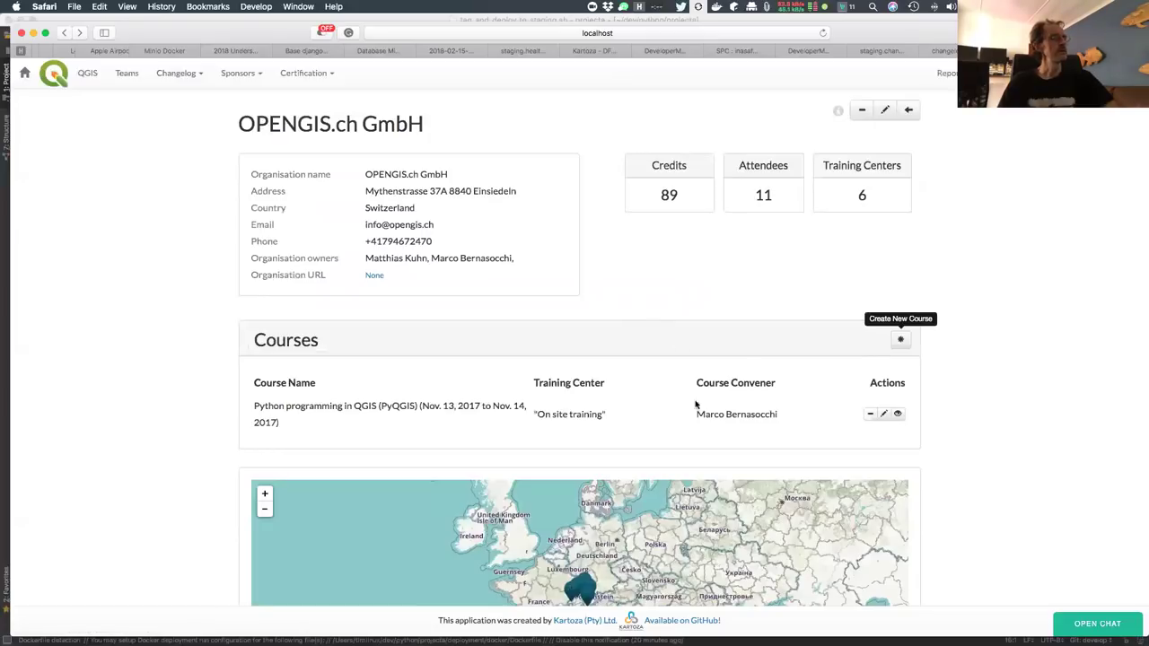
{"action": "left_click", "coordinate": [898, 414]}
{"action": "scroll", "coordinate": [1019, 392], "scroll_direction": "down", "scroll_amount": 1}
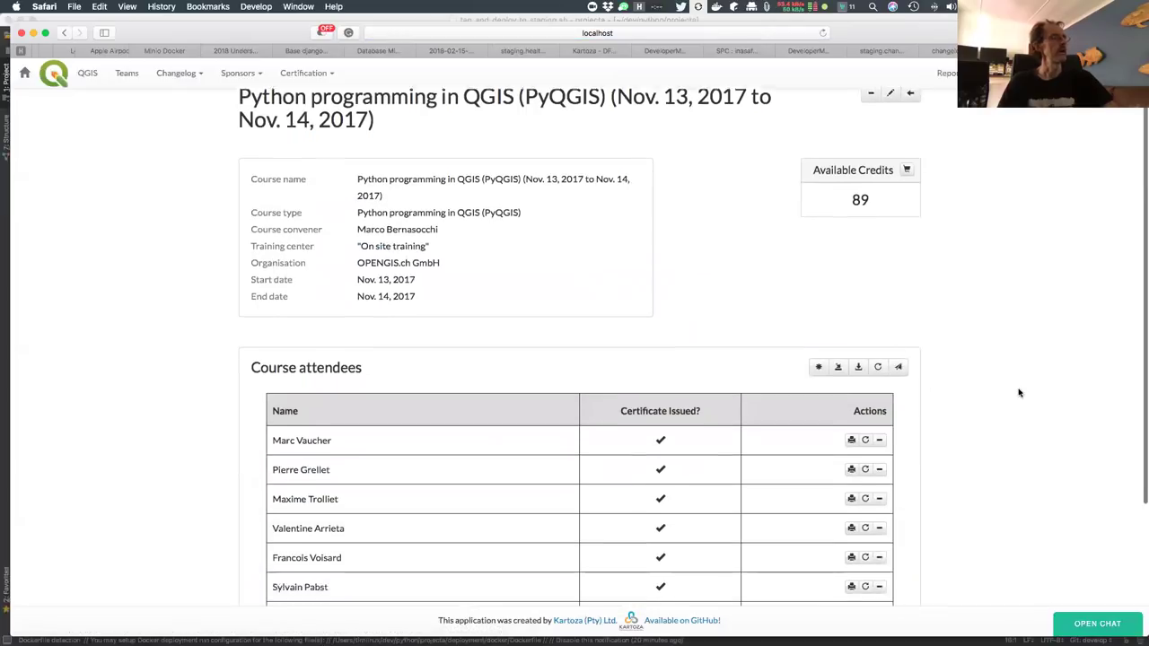
{"action": "scroll", "coordinate": [1019, 392], "scroll_direction": "down", "scroll_amount": 1}
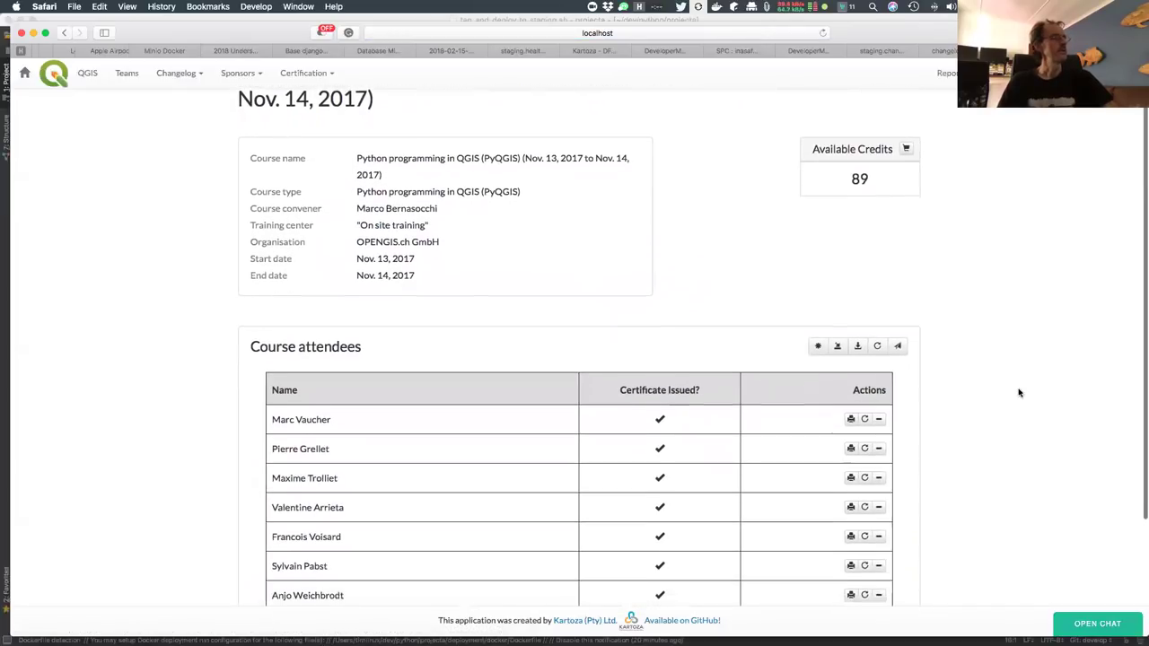
{"action": "scroll", "coordinate": [1019, 392], "scroll_direction": "down", "scroll_amount": 5}
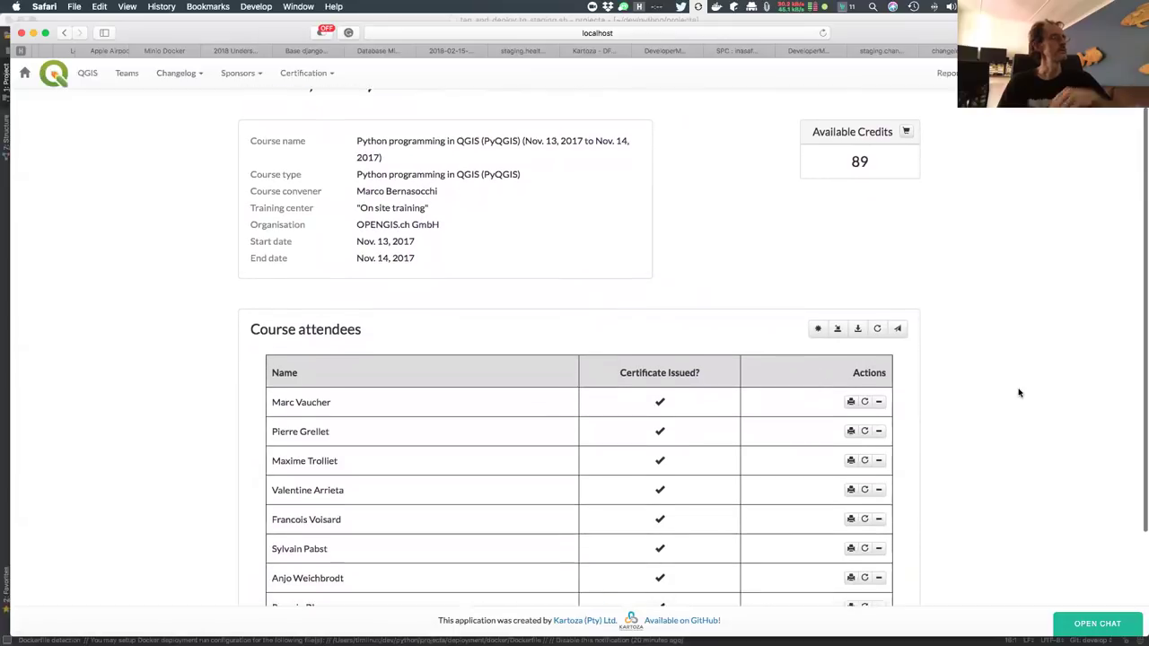
{"action": "scroll", "coordinate": [1019, 392], "scroll_direction": "up", "scroll_amount": 4}
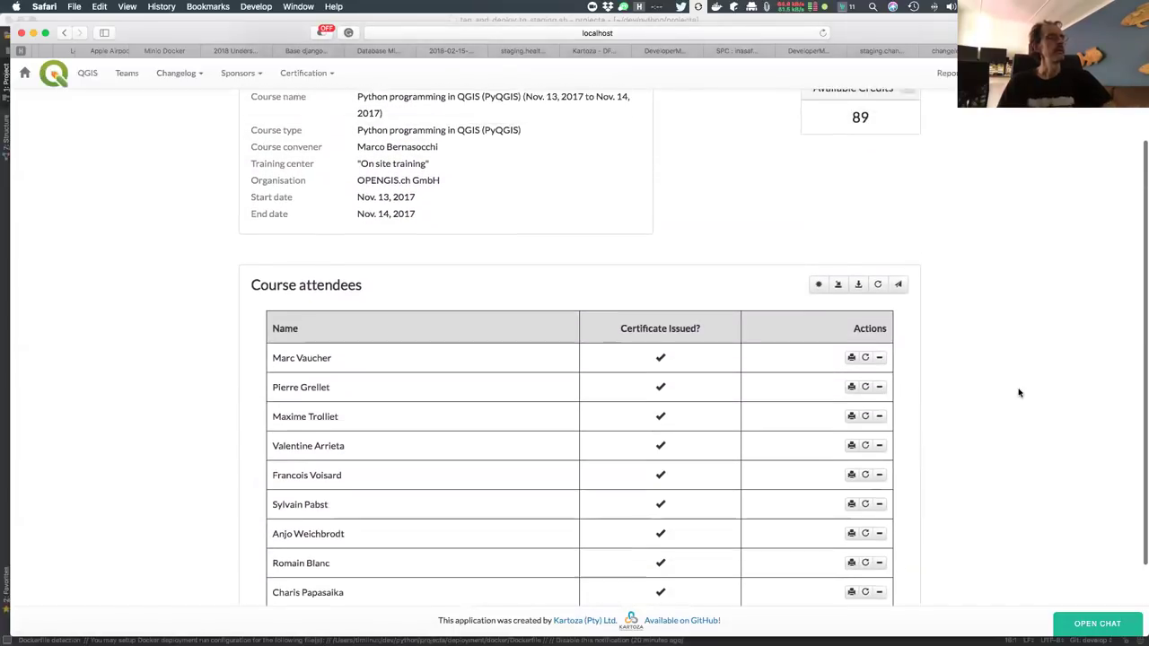
{"action": "left_click", "coordinate": [817, 299]}
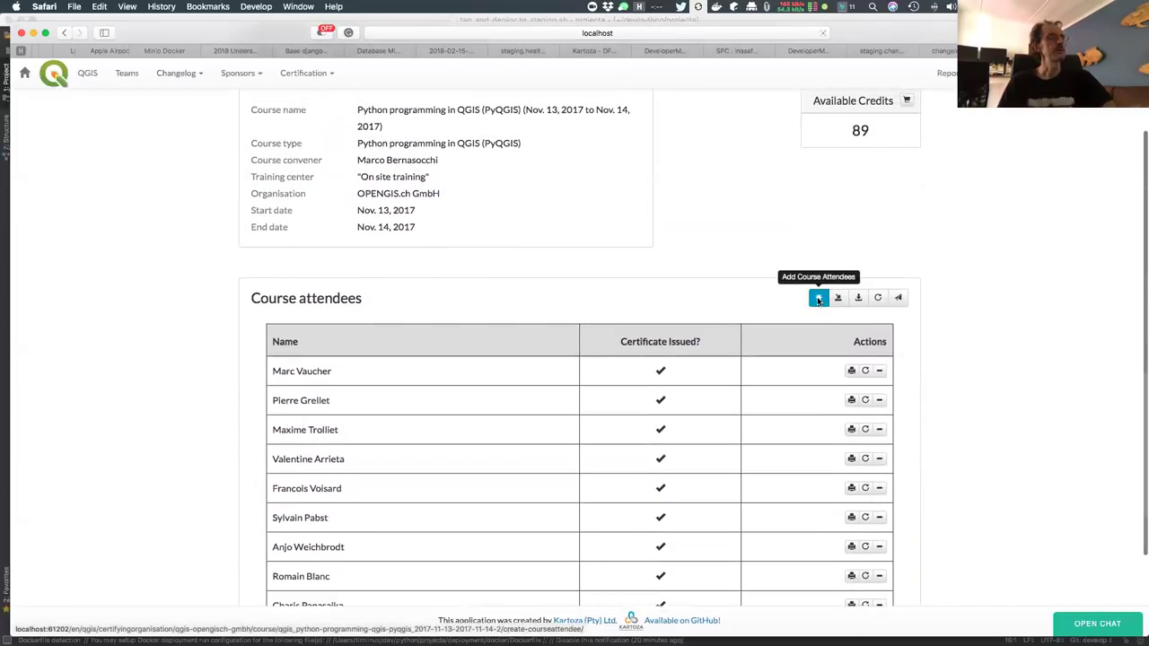
{"action": "left_click", "coordinate": [520, 160]}
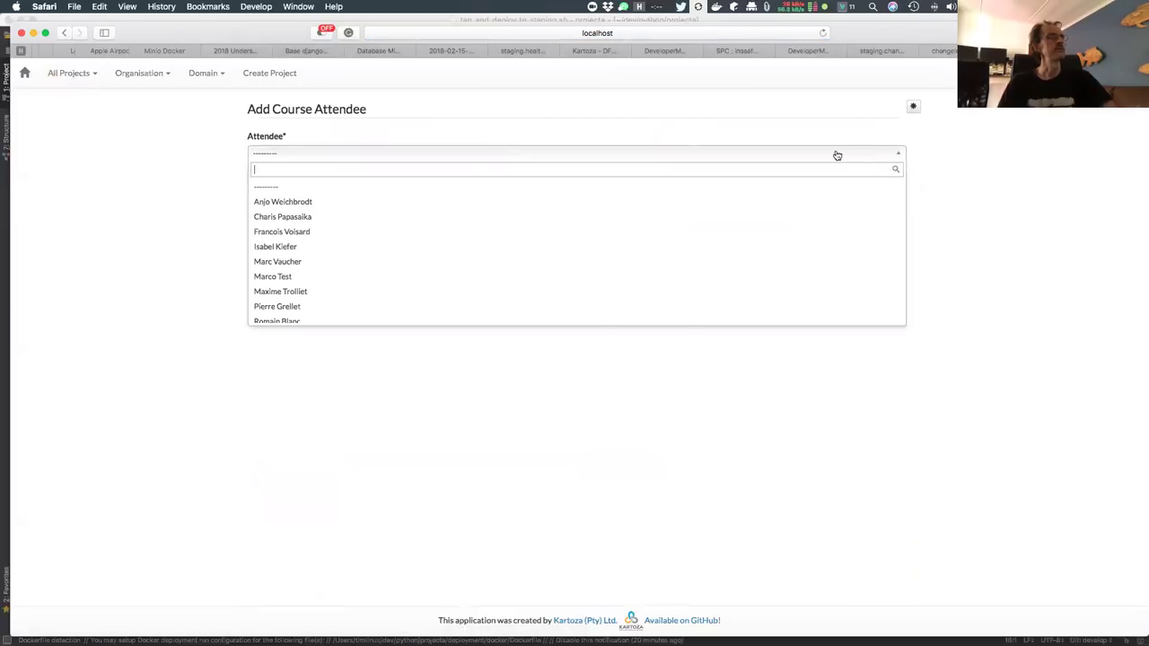
{"action": "left_click", "coordinate": [919, 146]}
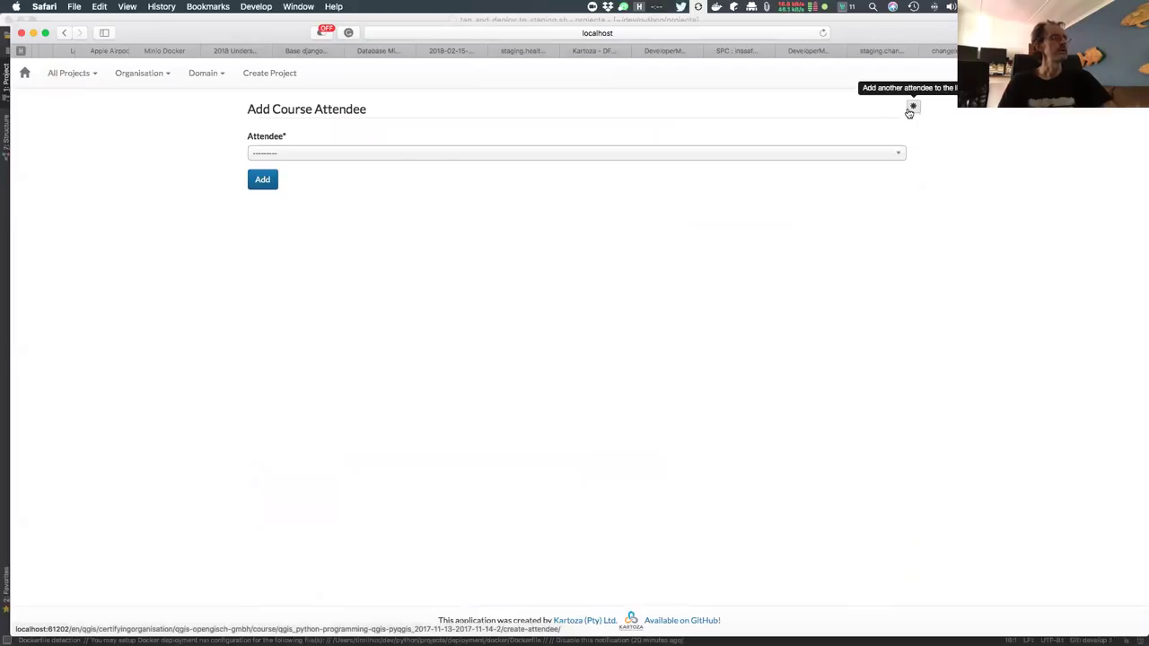
{"action": "left_click", "coordinate": [64, 35]}
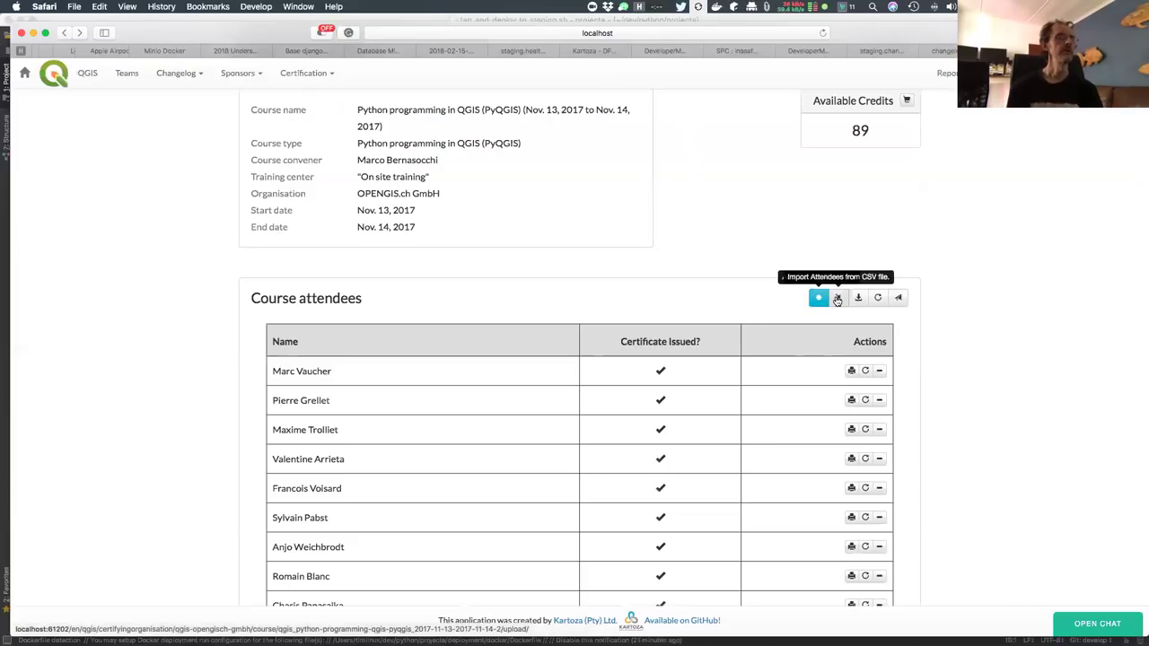
{"action": "scroll", "coordinate": [987, 443], "scroll_direction": "down", "scroll_amount": 2}
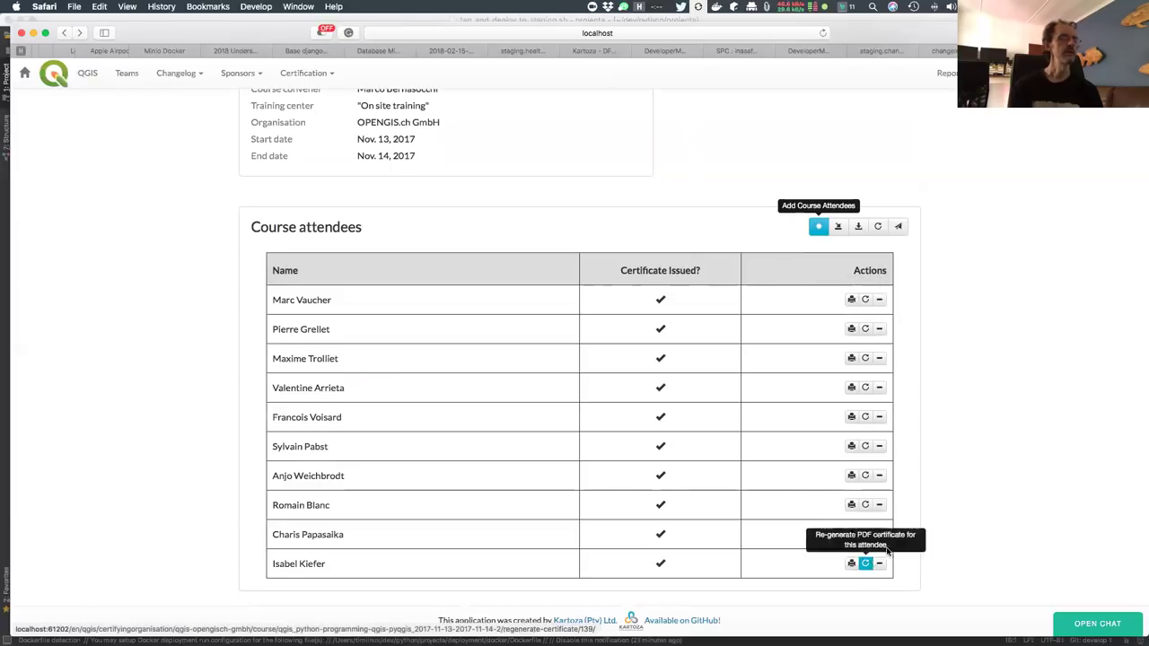
{"action": "left_click", "coordinate": [818, 227]}
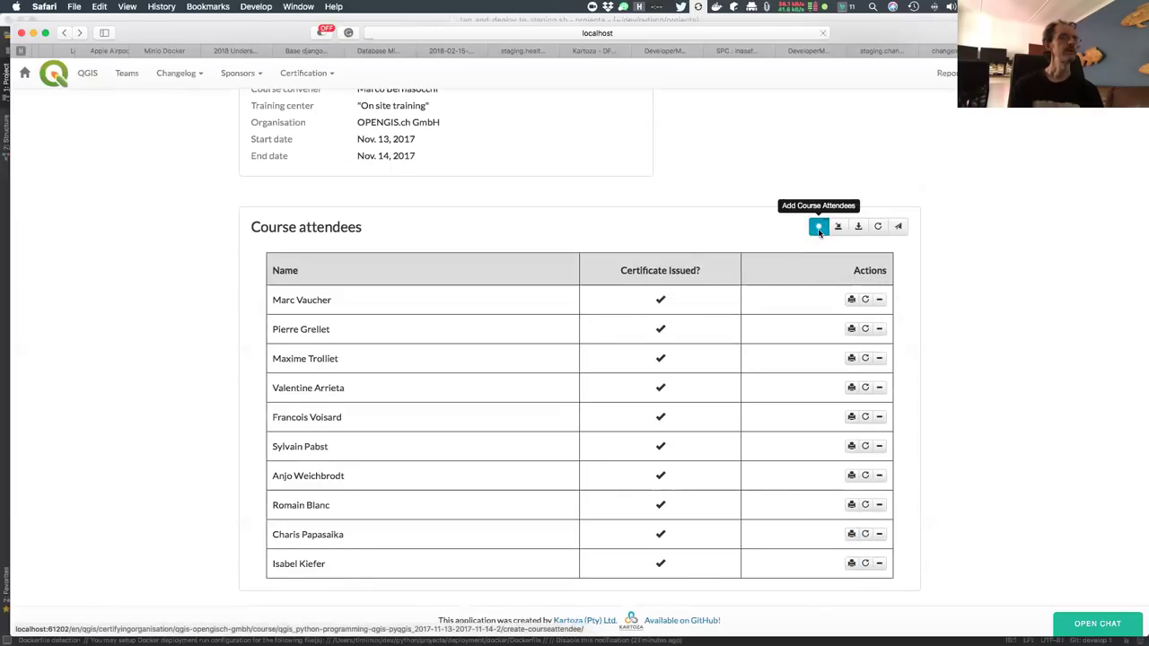
Create a new attendee record with first name, surname and e-mail address
{"action": "left_click", "coordinate": [558, 154]}
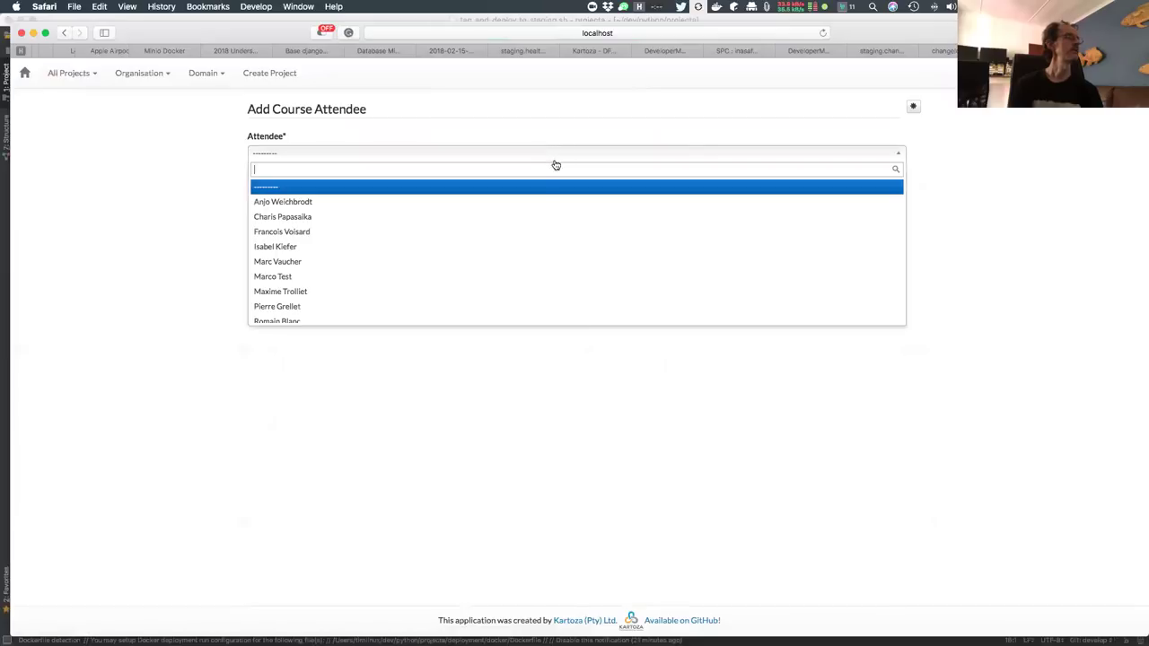
{"action": "left_click", "coordinate": [872, 119]}
{"action": "left_click", "coordinate": [913, 108]}
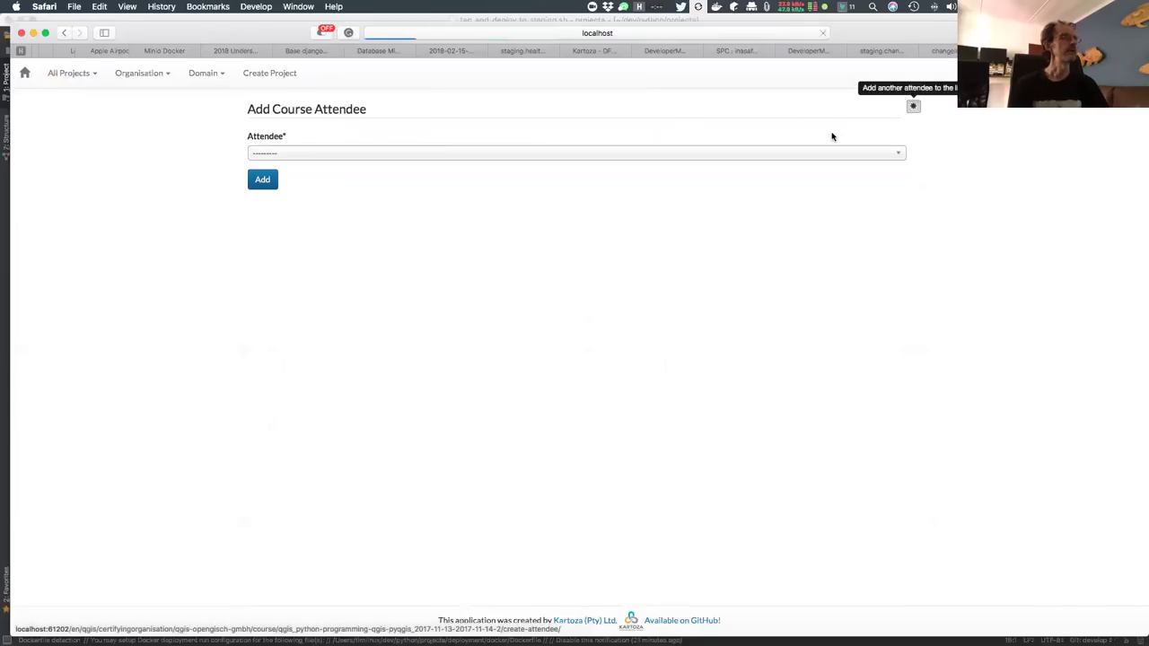
{"action": "left_click", "coordinate": [444, 158]}
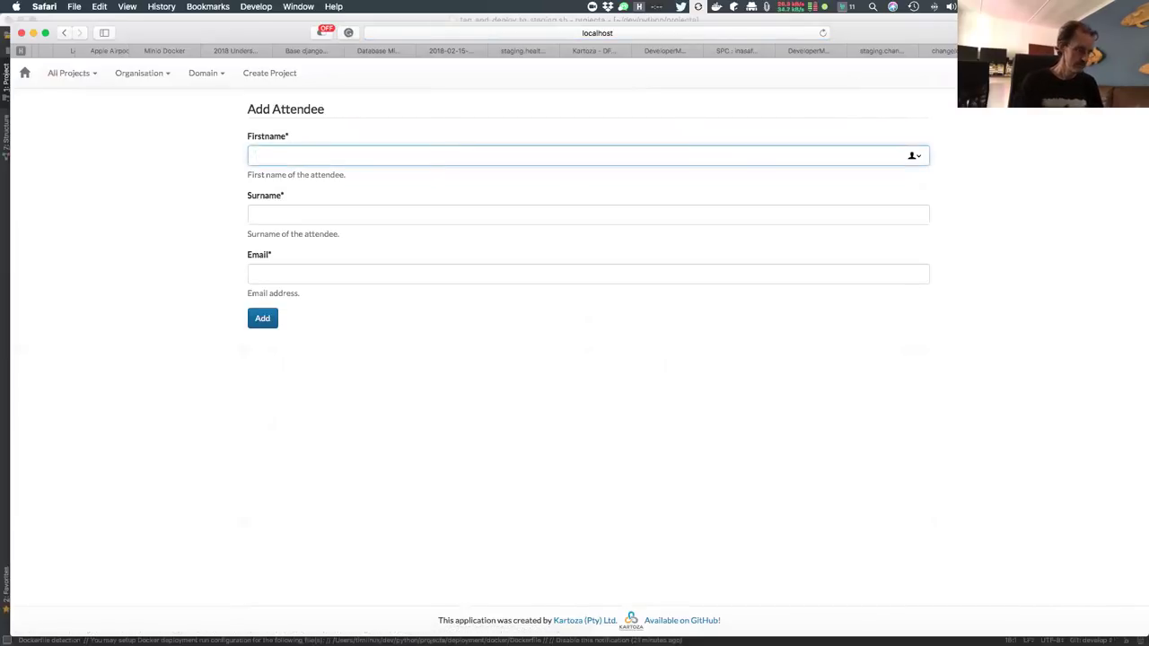
{"action": "key", "text": "Tab"}
{"action": "key", "text": "Tab"}
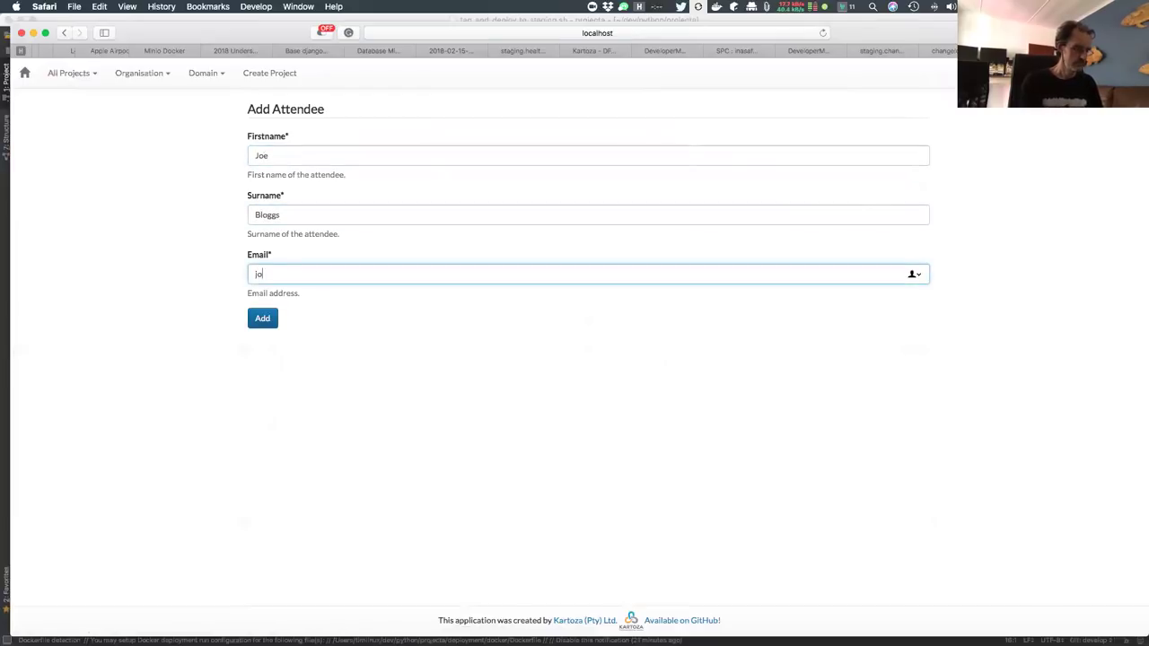
{"action": "key", "text": "BackSpace"}
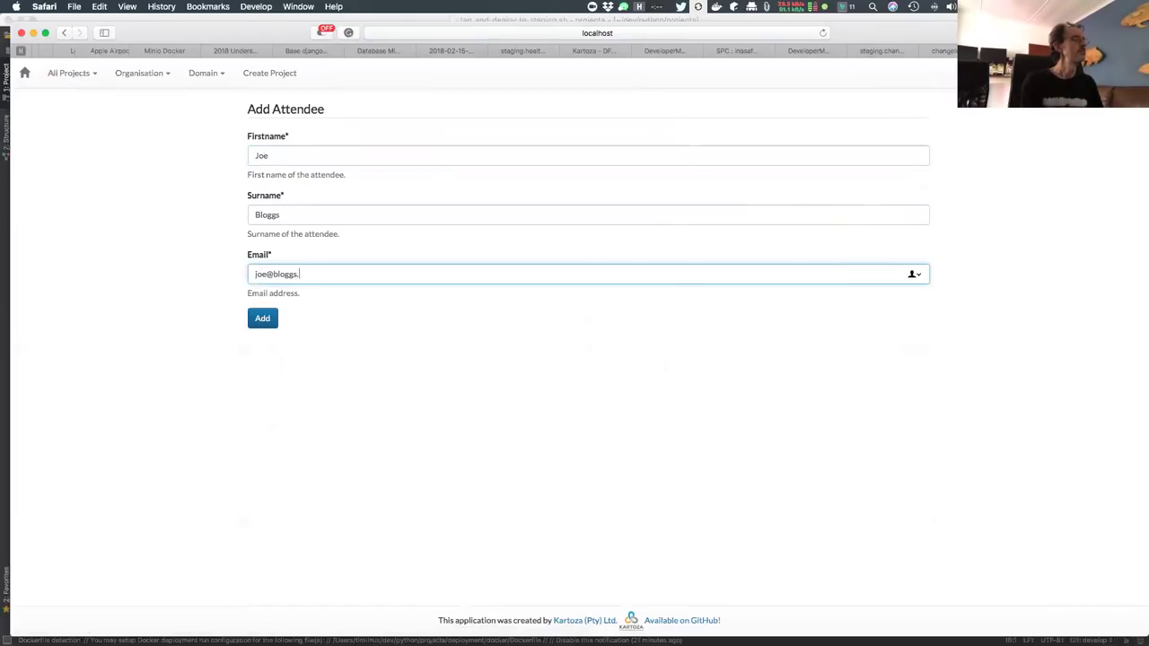
{"action": "left_click", "coordinate": [264, 323]}
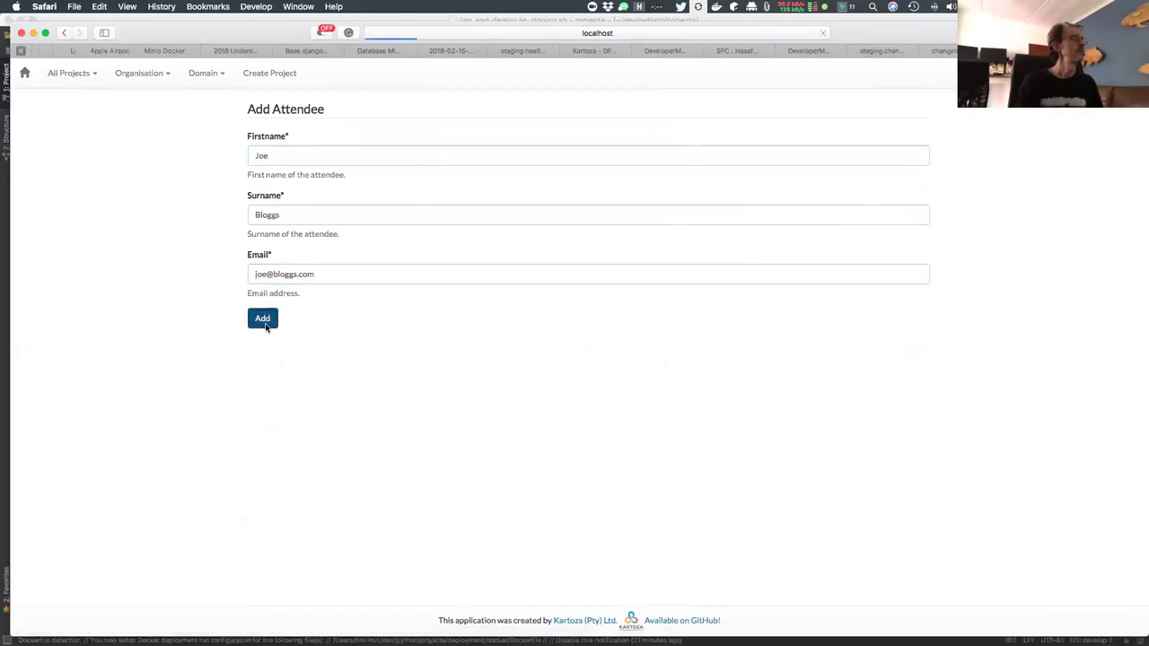
Select the new attendee and enrol them on the PyQGIS course
{"action": "left_click", "coordinate": [285, 152]}
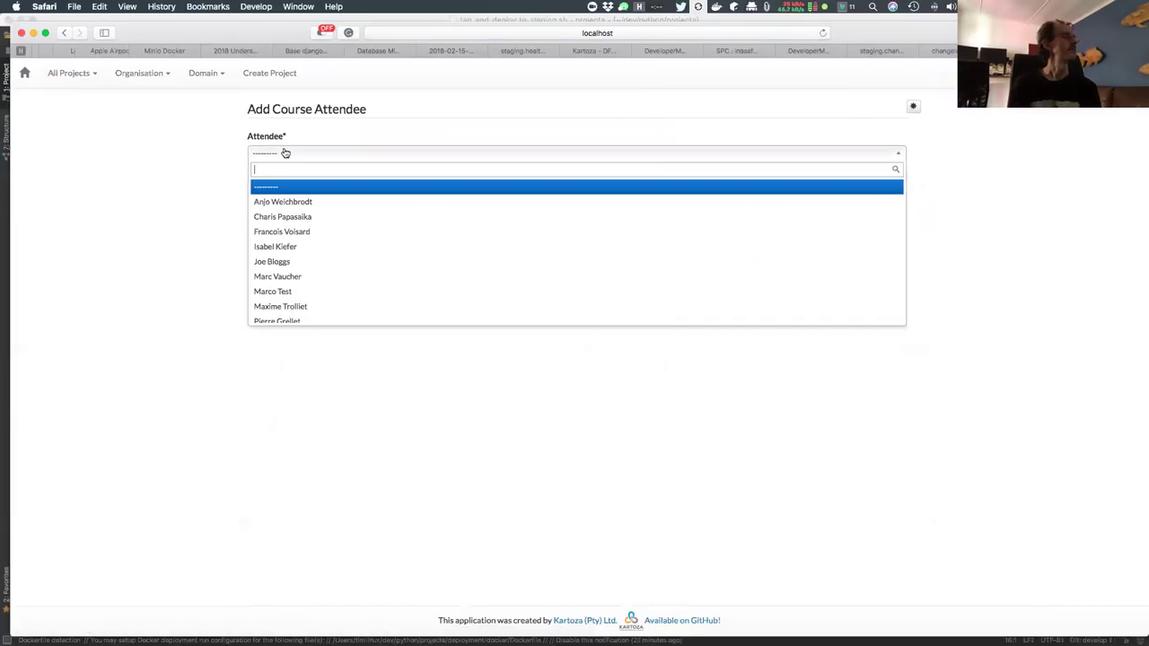
{"action": "scroll", "coordinate": [315, 271], "scroll_direction": "down", "scroll_amount": 3}
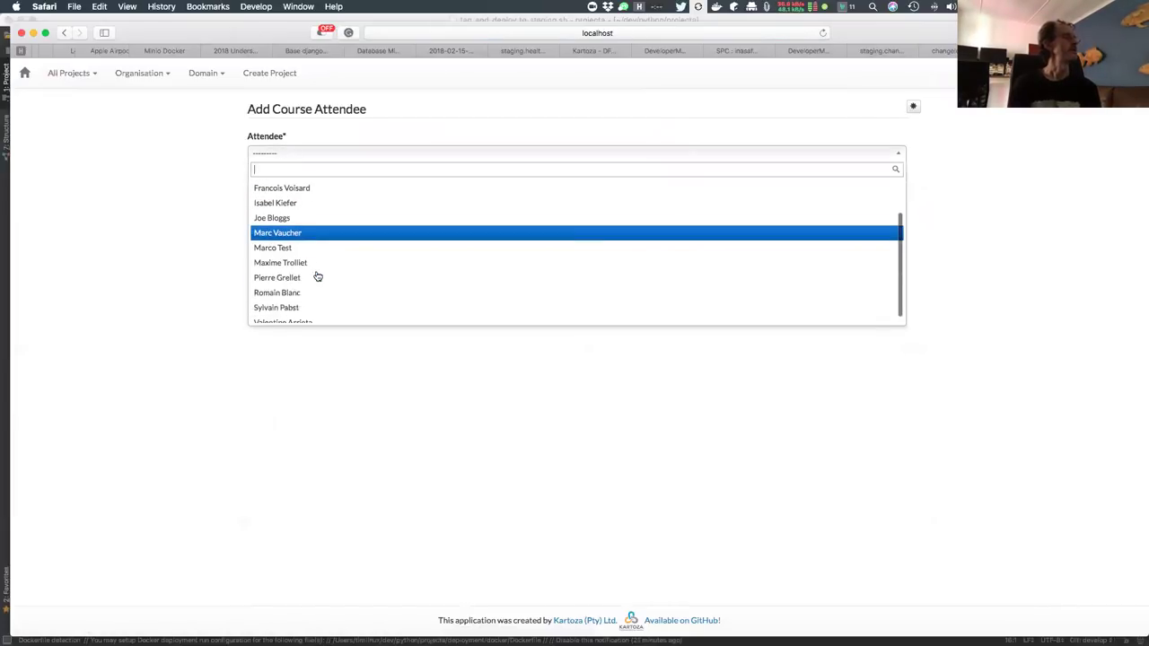
{"action": "left_click", "coordinate": [302, 211]}
{"action": "left_click", "coordinate": [263, 179]}
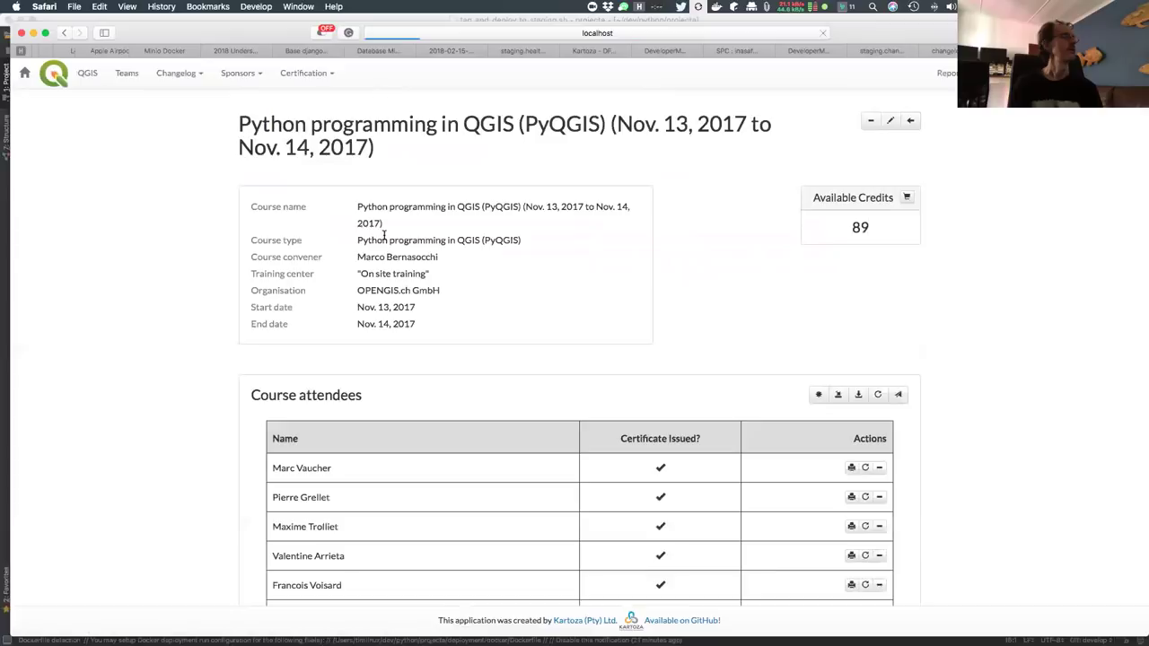
Issue the new attendee's certificate at a cost of one credit
{"action": "scroll", "coordinate": [1015, 535], "scroll_direction": "down", "scroll_amount": 3}
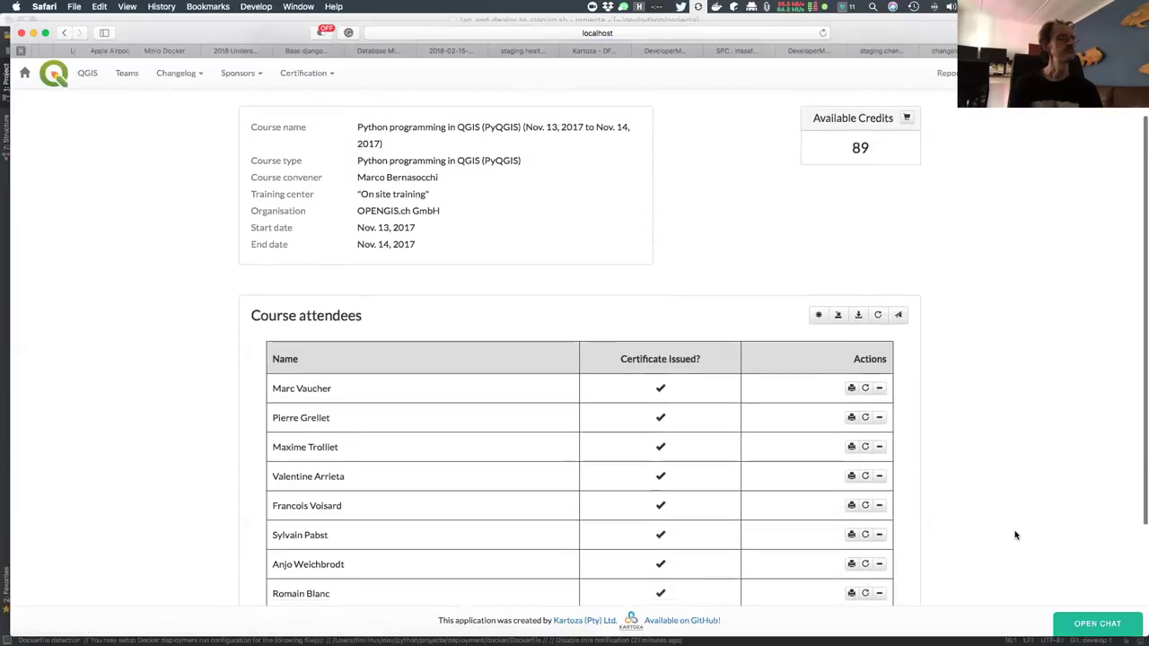
{"action": "scroll", "coordinate": [1015, 535], "scroll_direction": "down", "scroll_amount": 3}
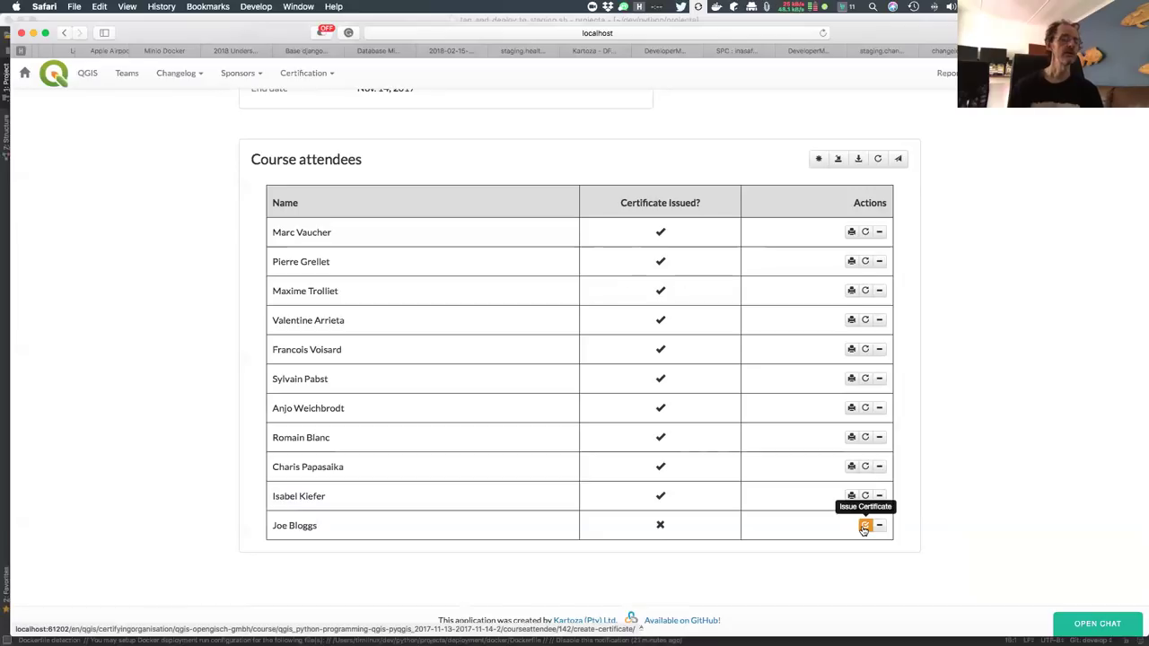
{"action": "left_click", "coordinate": [864, 526]}
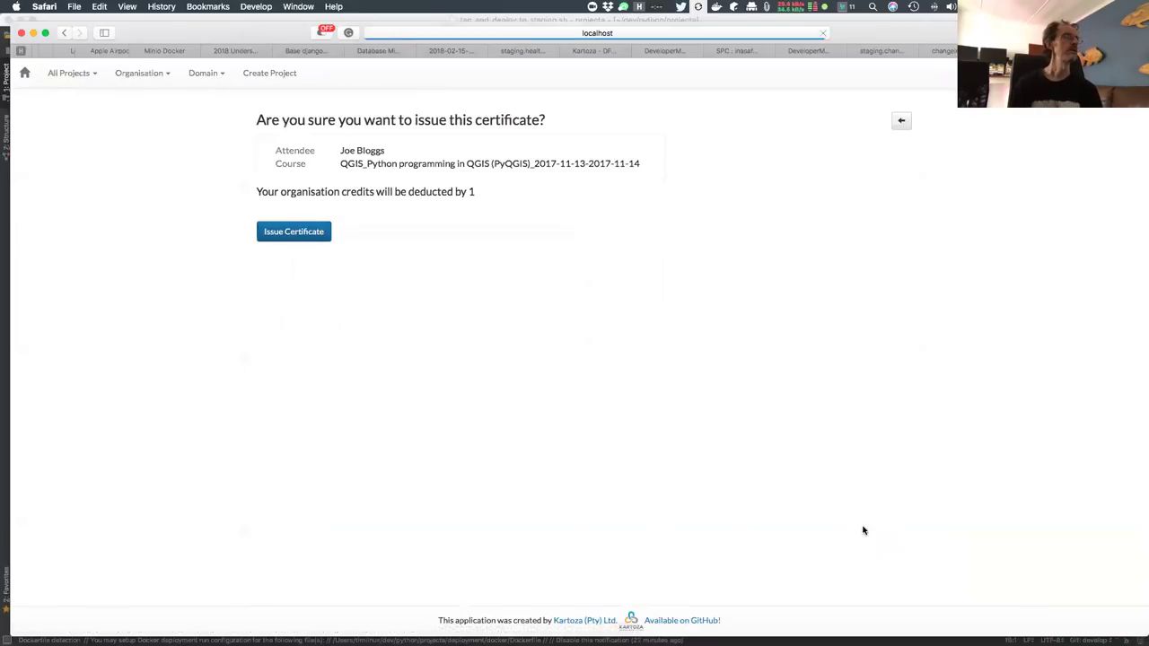
{"action": "left_click", "coordinate": [316, 233]}
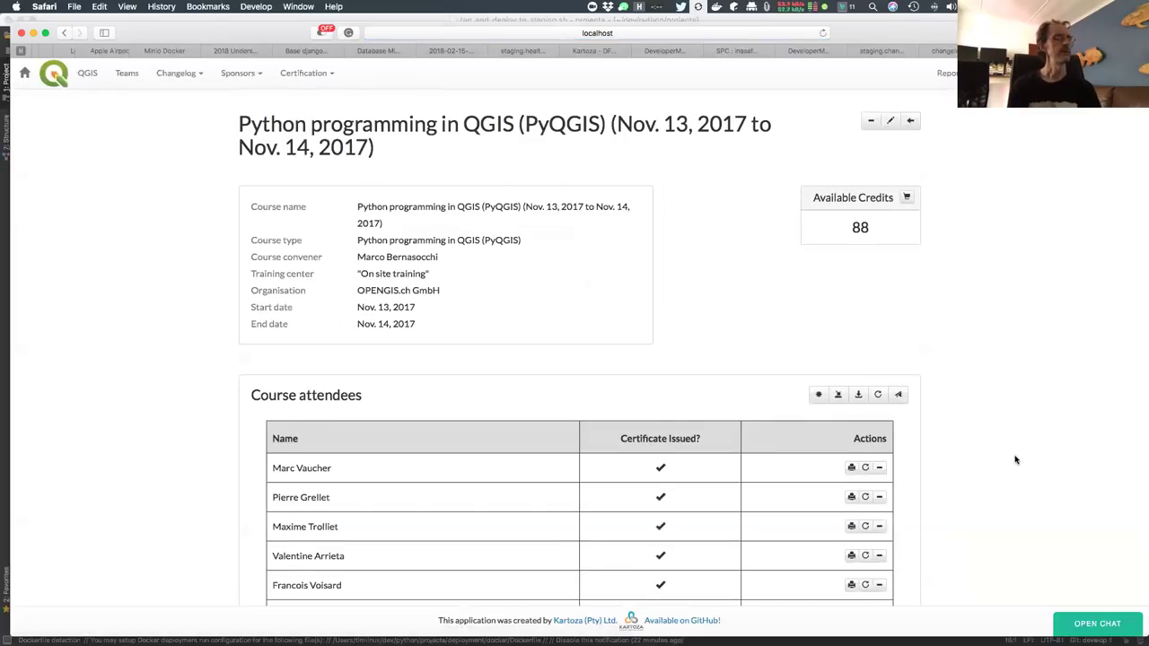
Display the new attendee's printable Certificate of Completion
{"action": "scroll", "coordinate": [1012, 461], "scroll_direction": "down", "scroll_amount": 5}
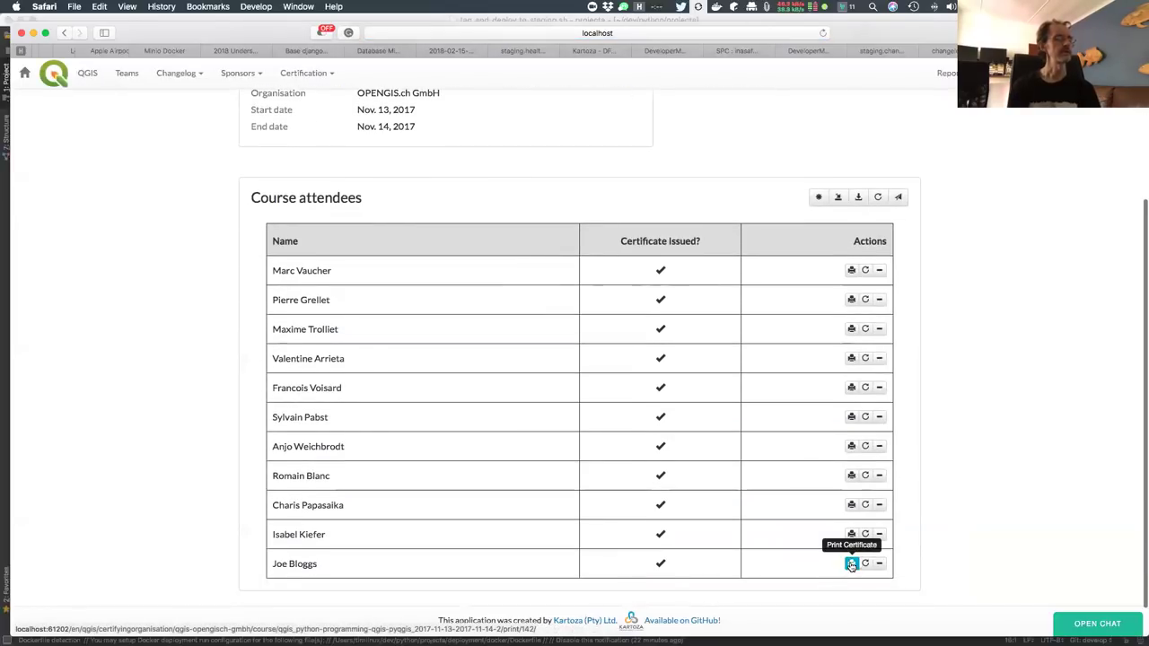
{"action": "left_click", "coordinate": [851, 562]}
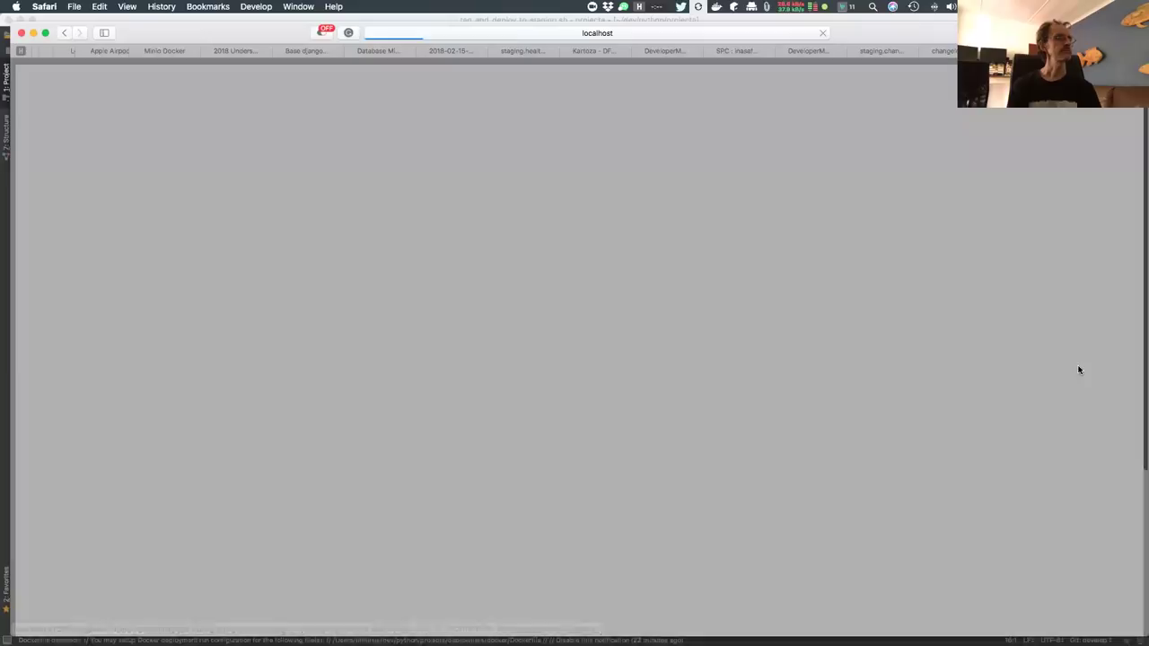
{"action": "scroll", "coordinate": [888, 462], "scroll_direction": "down", "scroll_amount": 5}
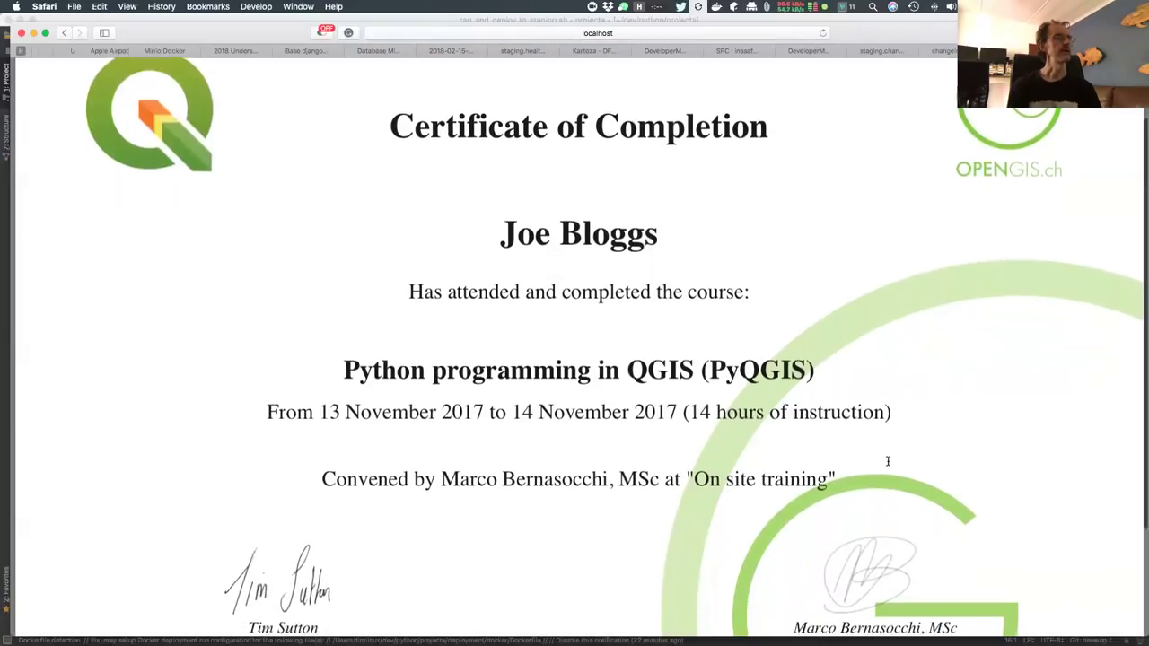
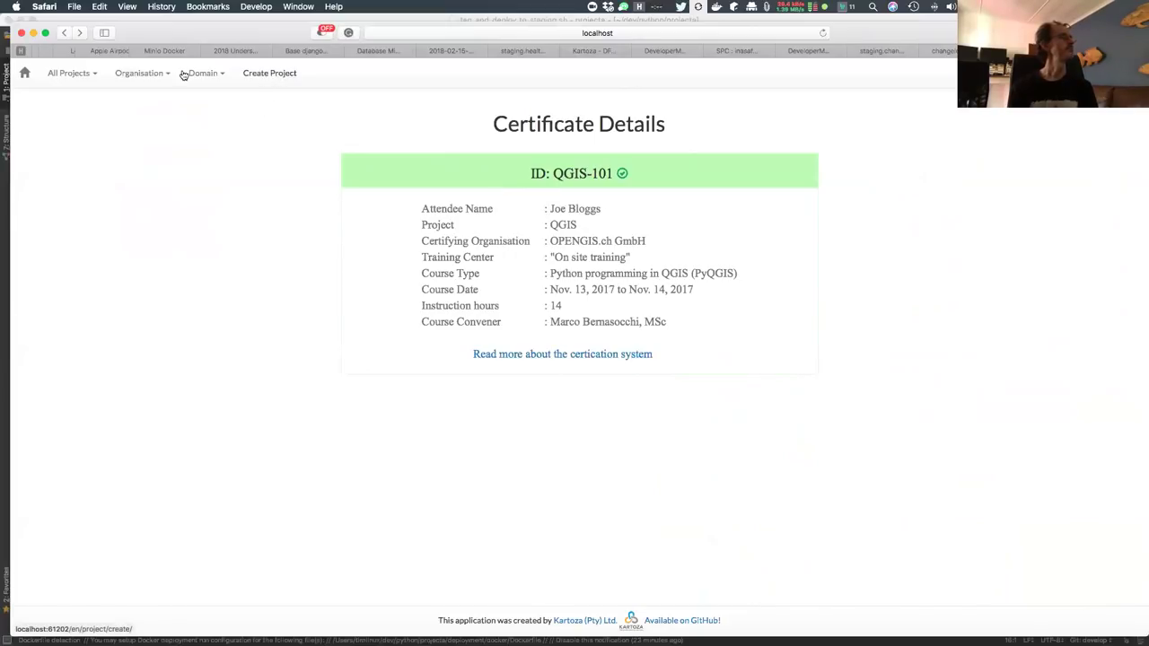
Go back twice from the certificate to the PyQGIS course page and scroll its attendees list
{"action": "left_click", "coordinate": [64, 33]}
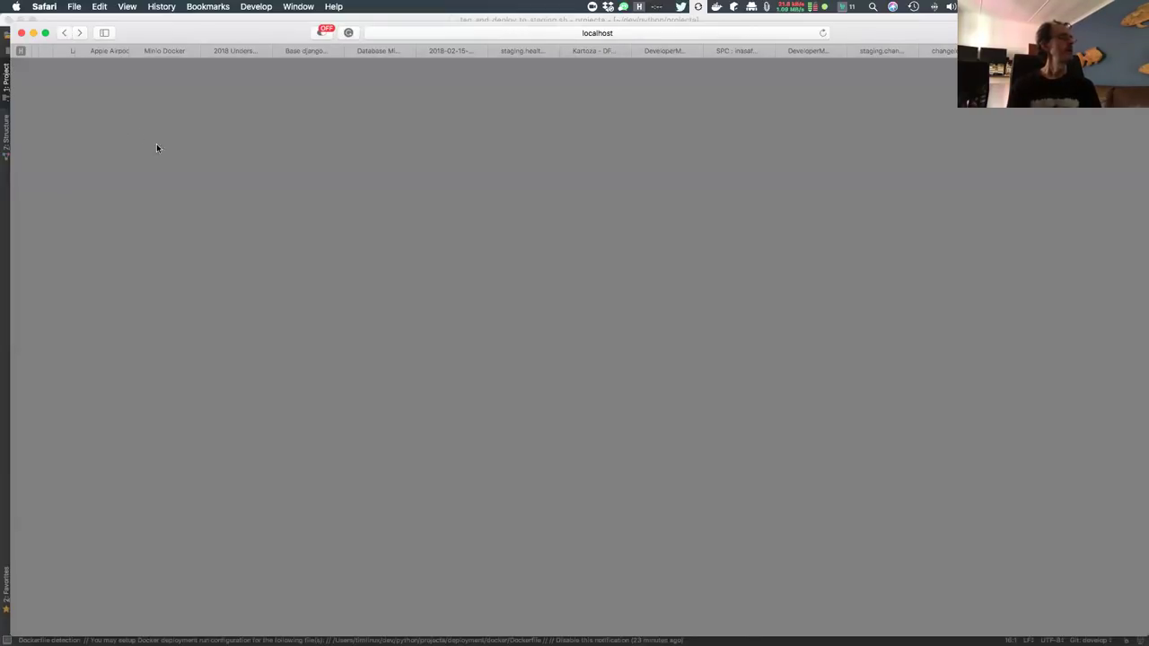
{"action": "left_click", "coordinate": [64, 33]}
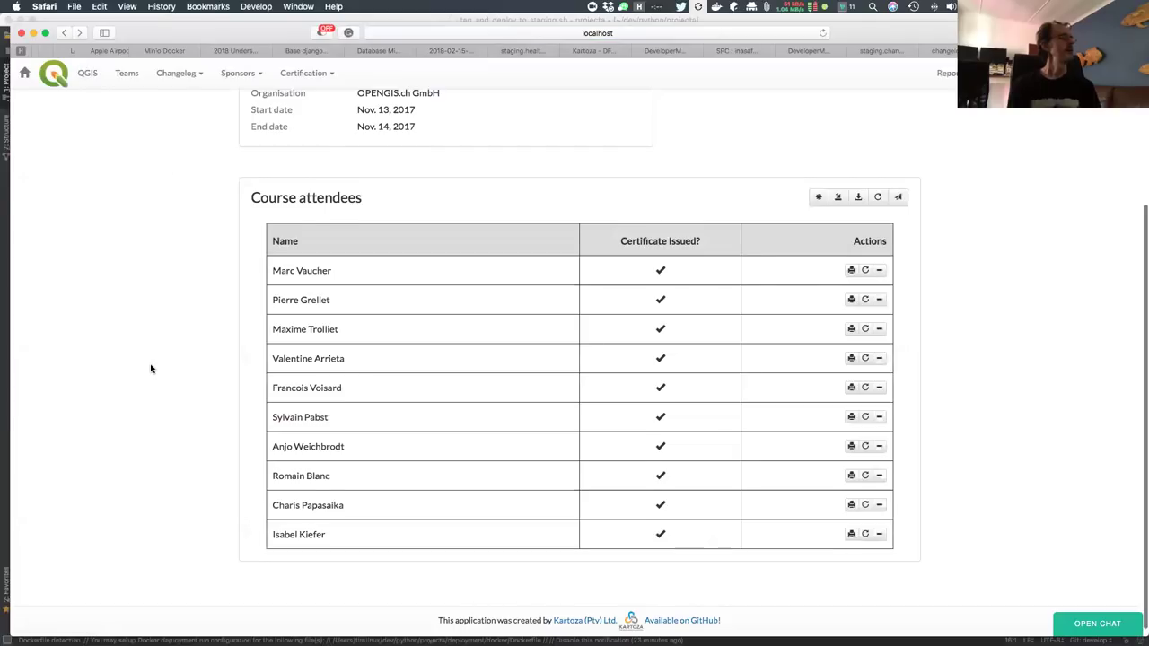
{"action": "scroll", "coordinate": [150, 368], "scroll_direction": "down", "scroll_amount": 1}
{"action": "scroll", "coordinate": [150, 368], "scroll_direction": "up", "scroll_amount": 5}
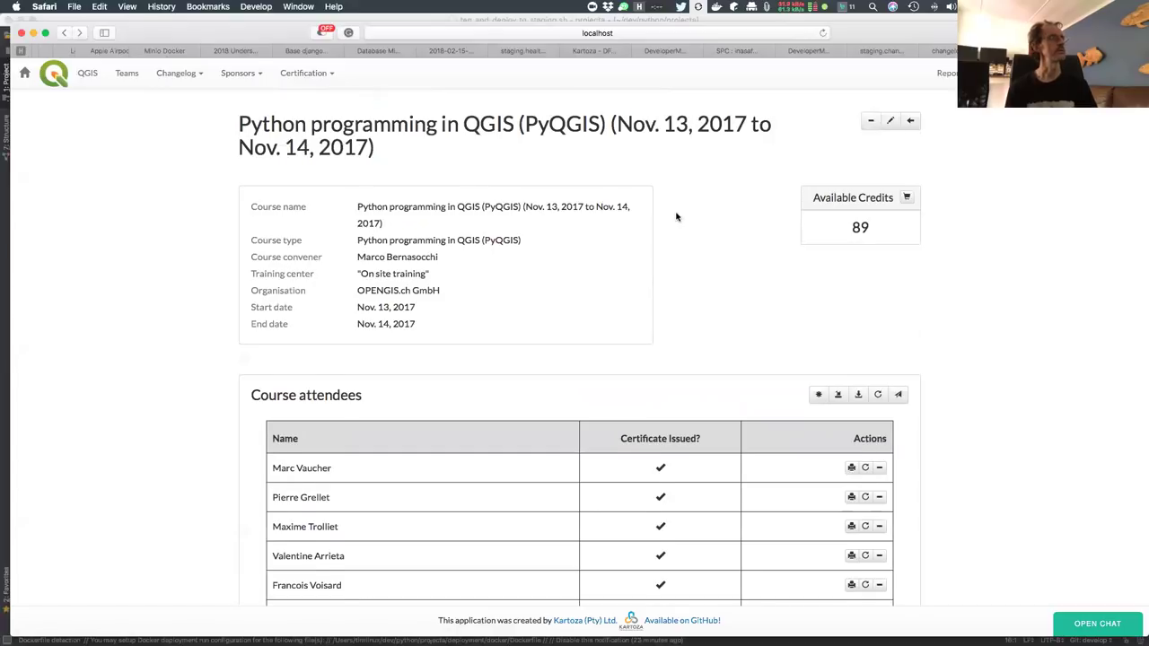
Search Certification > Verify certificate for a made-up certificate ID to confirm none exists
{"action": "left_click", "coordinate": [321, 75]}
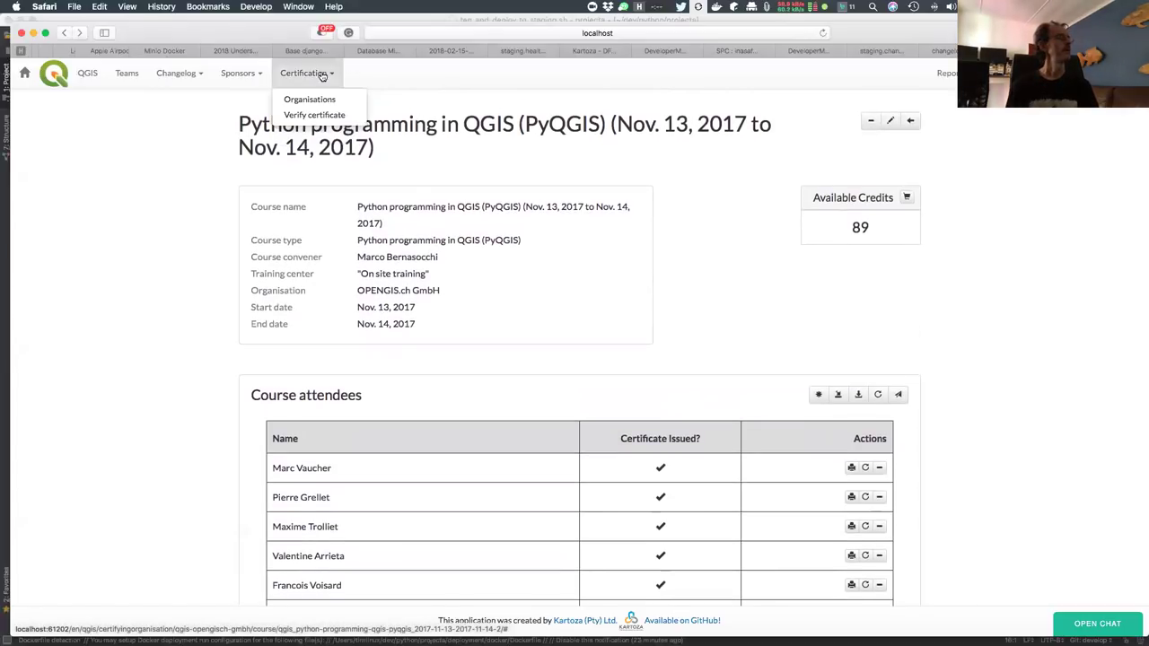
{"action": "left_click", "coordinate": [315, 115]}
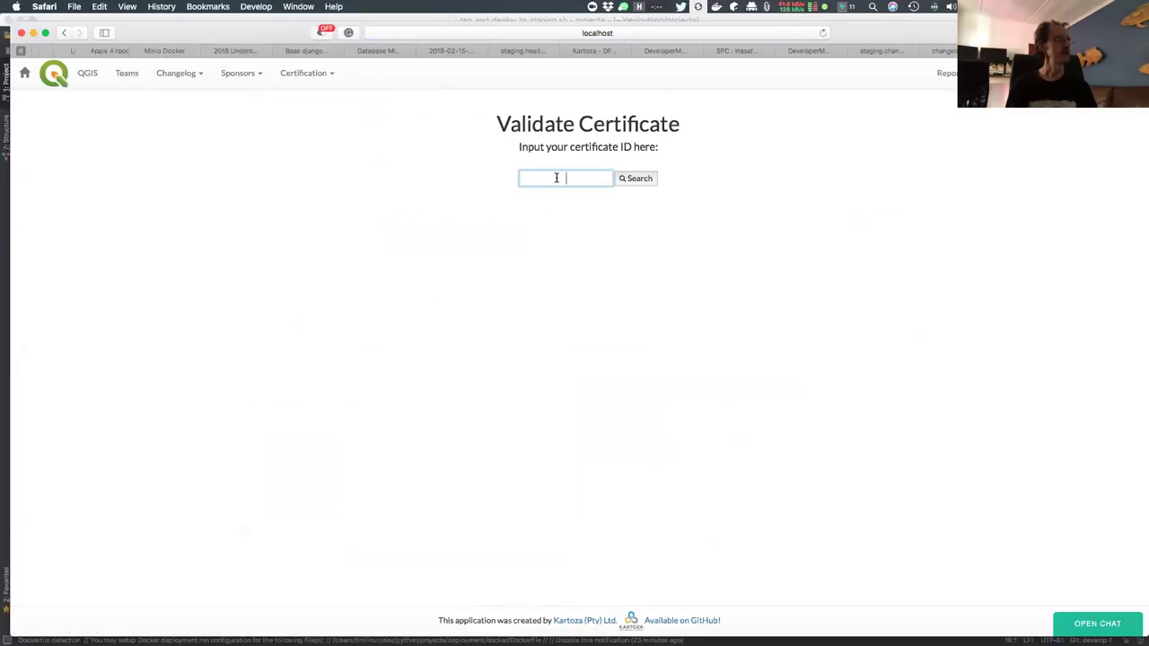
{"action": "type", "text": "7676475"}
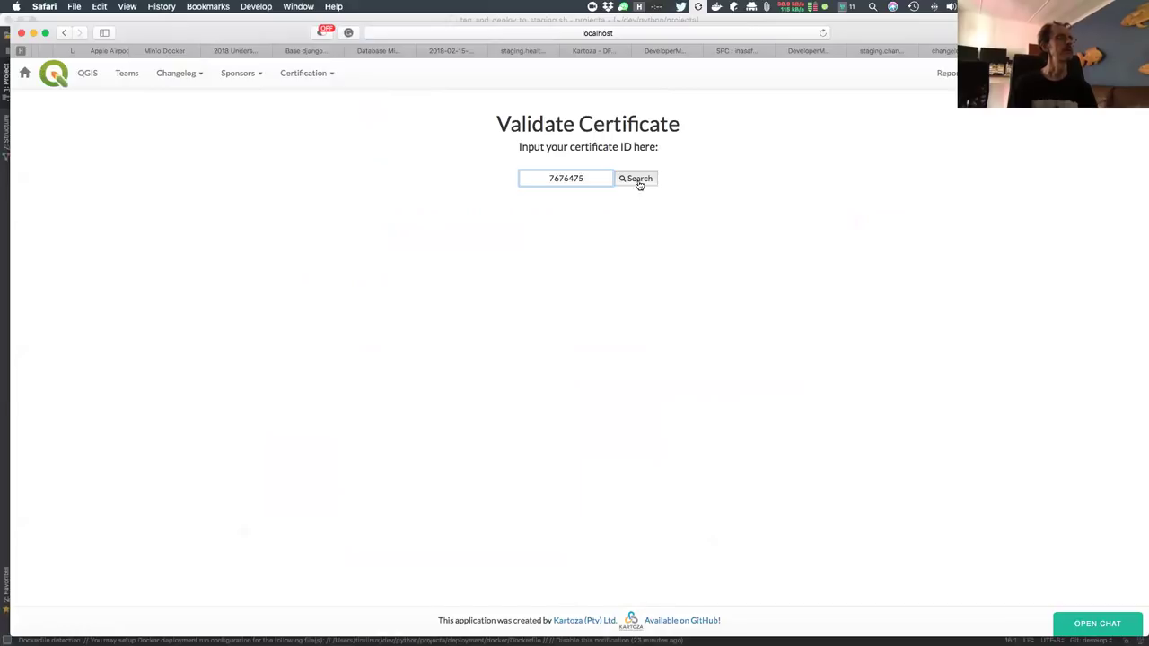
{"action": "left_click", "coordinate": [637, 178]}
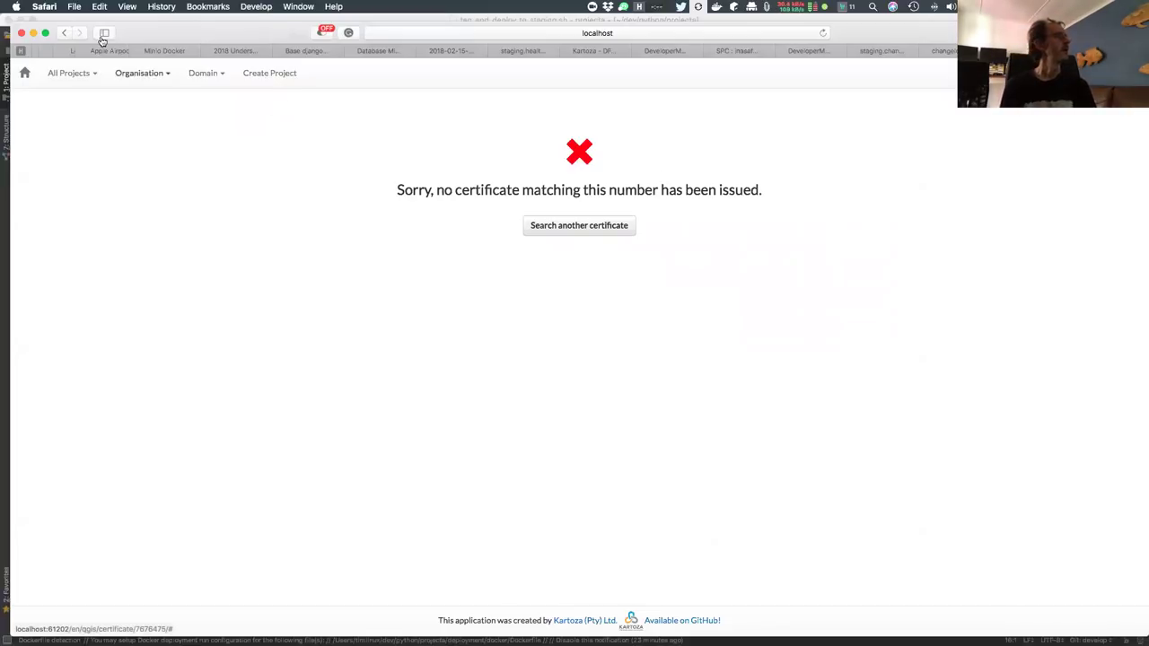
Go back to the Validate Certificate form, with the searched ID still filled in
{"action": "left_click", "coordinate": [64, 33]}
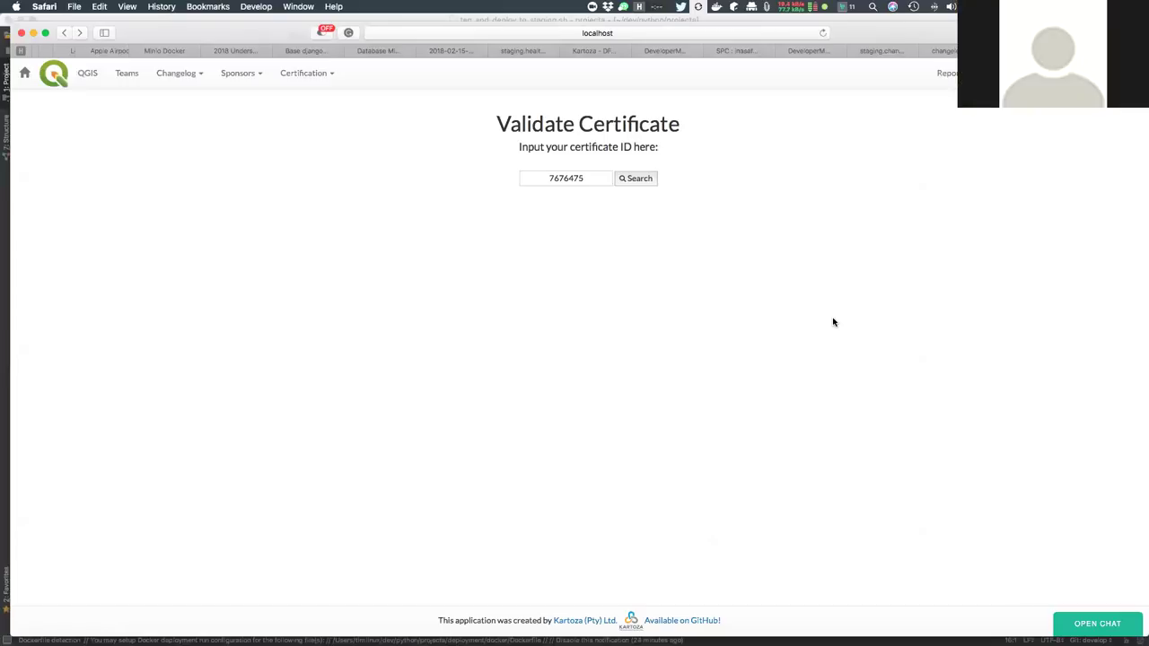
Return to the Python programming in QGIS course page and scroll through the Course attendees table
{"action": "left_click", "coordinate": [66, 38]}
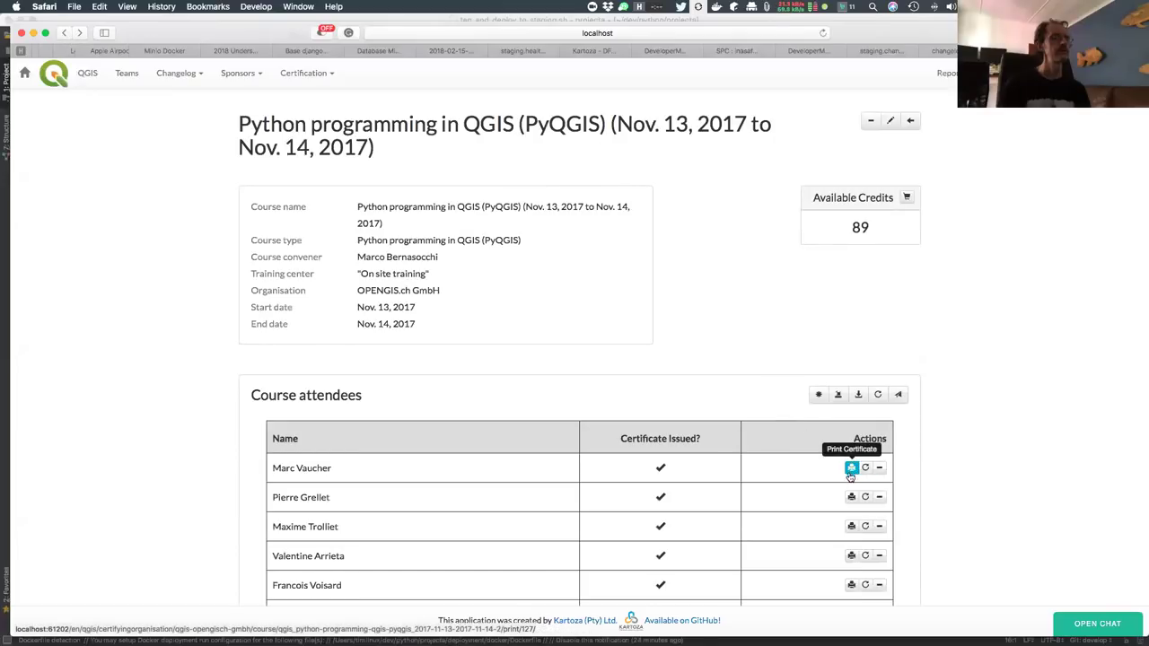
{"action": "scroll", "coordinate": [968, 519], "scroll_direction": "down", "scroll_amount": 2}
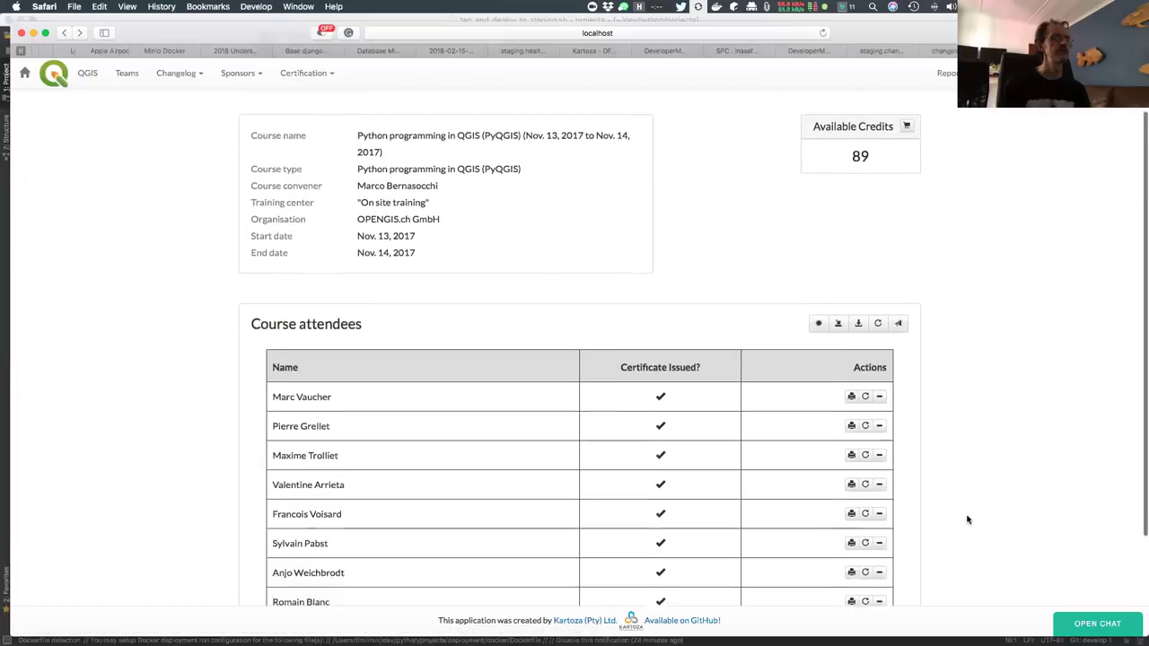
{"action": "scroll", "coordinate": [933, 458], "scroll_direction": "down", "scroll_amount": 2}
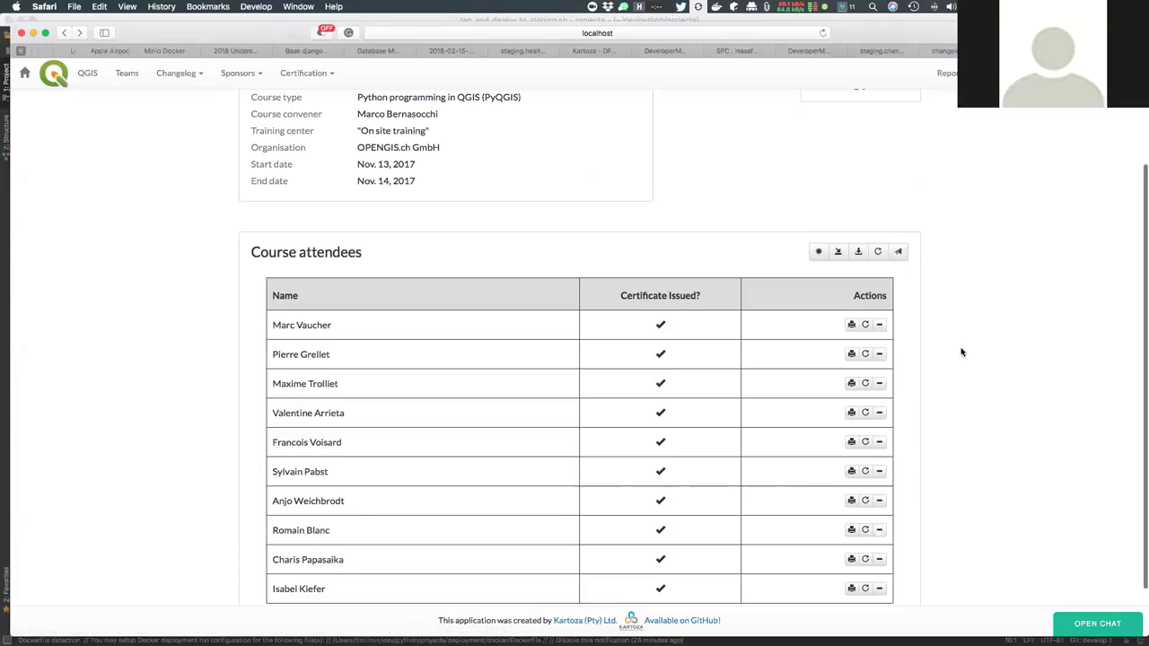
{"action": "scroll", "coordinate": [961, 352], "scroll_direction": "down", "scroll_amount": 2}
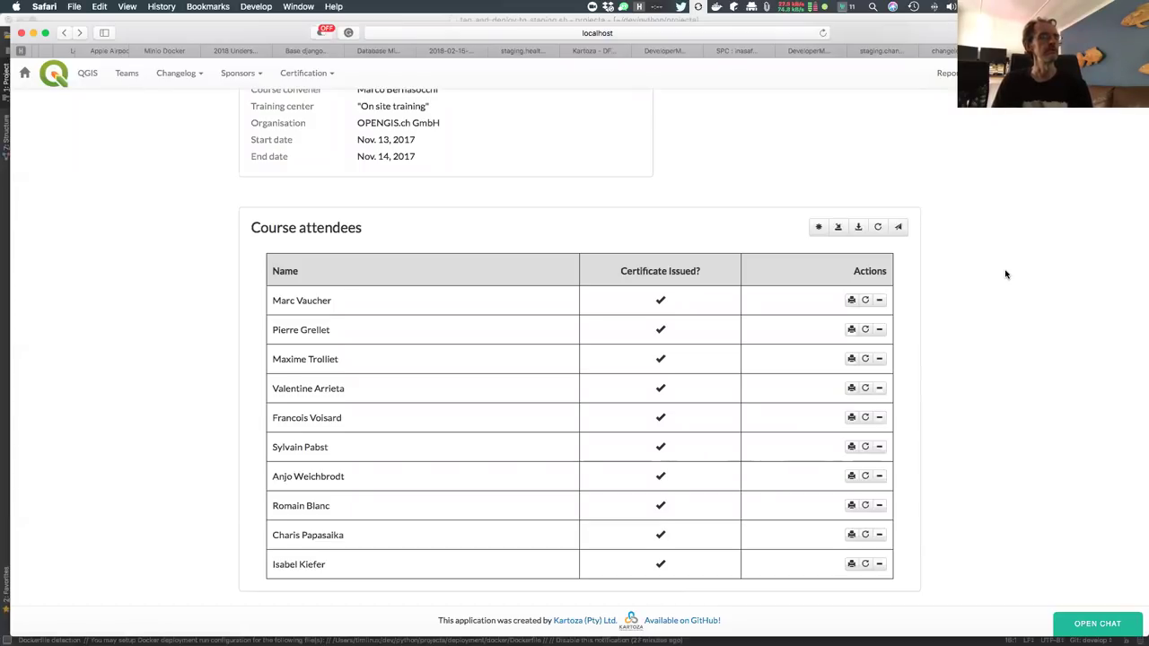
{"action": "scroll", "coordinate": [1005, 274], "scroll_direction": "up", "scroll_amount": 3}
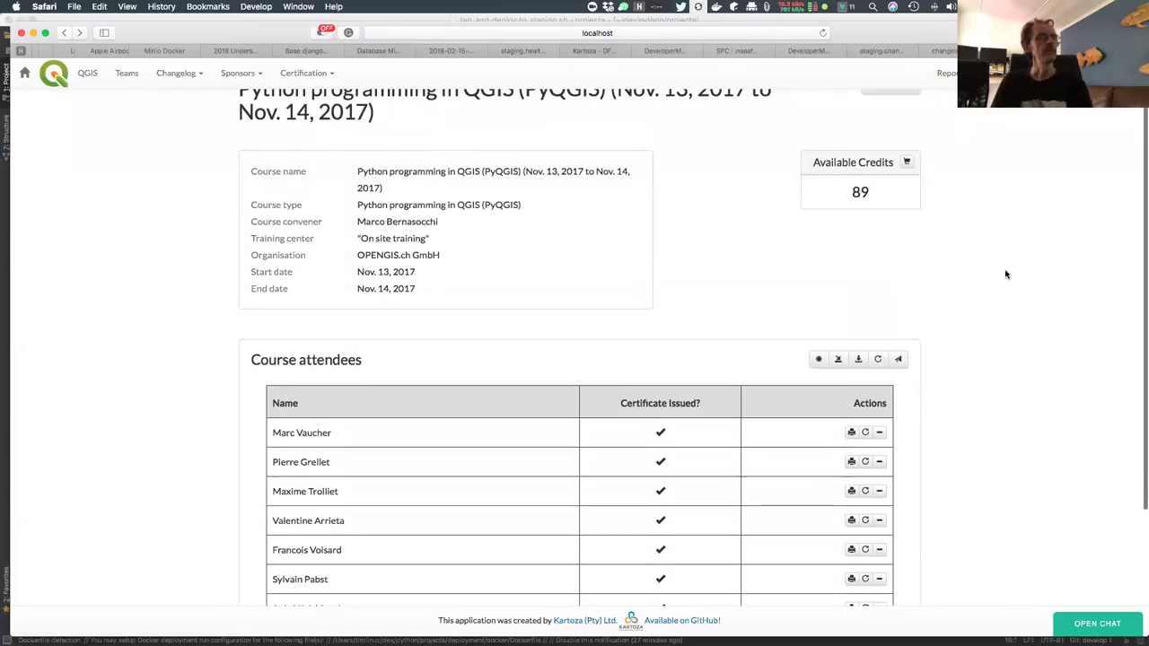
{"action": "scroll", "coordinate": [1005, 274], "scroll_direction": "up", "scroll_amount": 1}
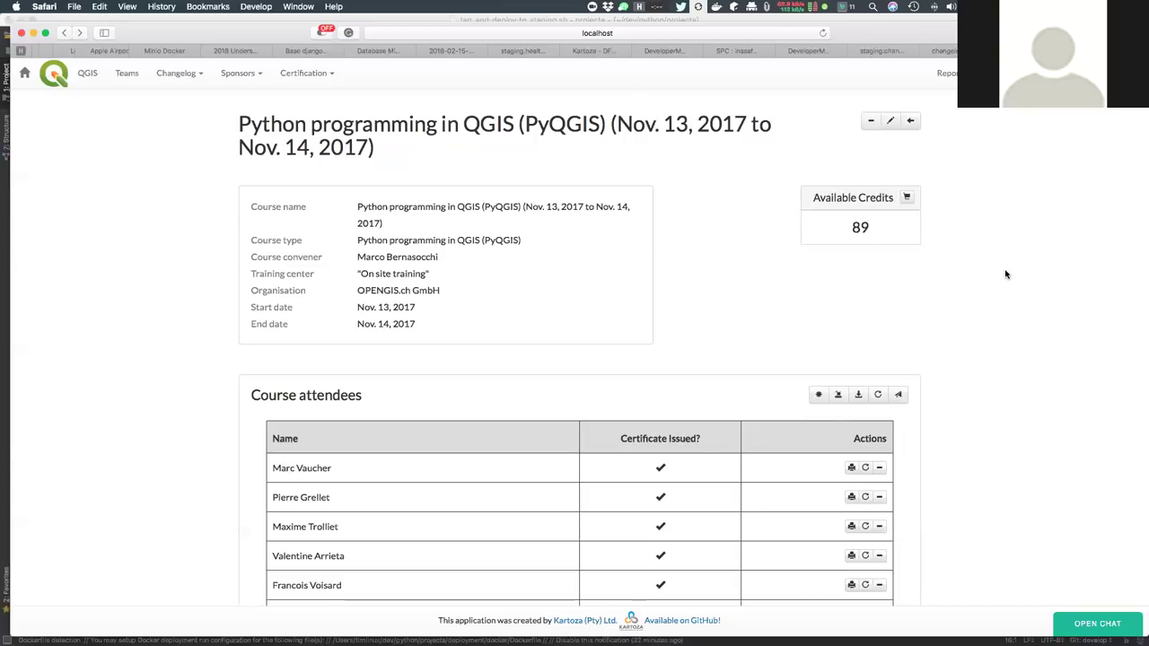
{"action": "scroll", "coordinate": [1006, 274], "scroll_direction": "up", "scroll_amount": 1}
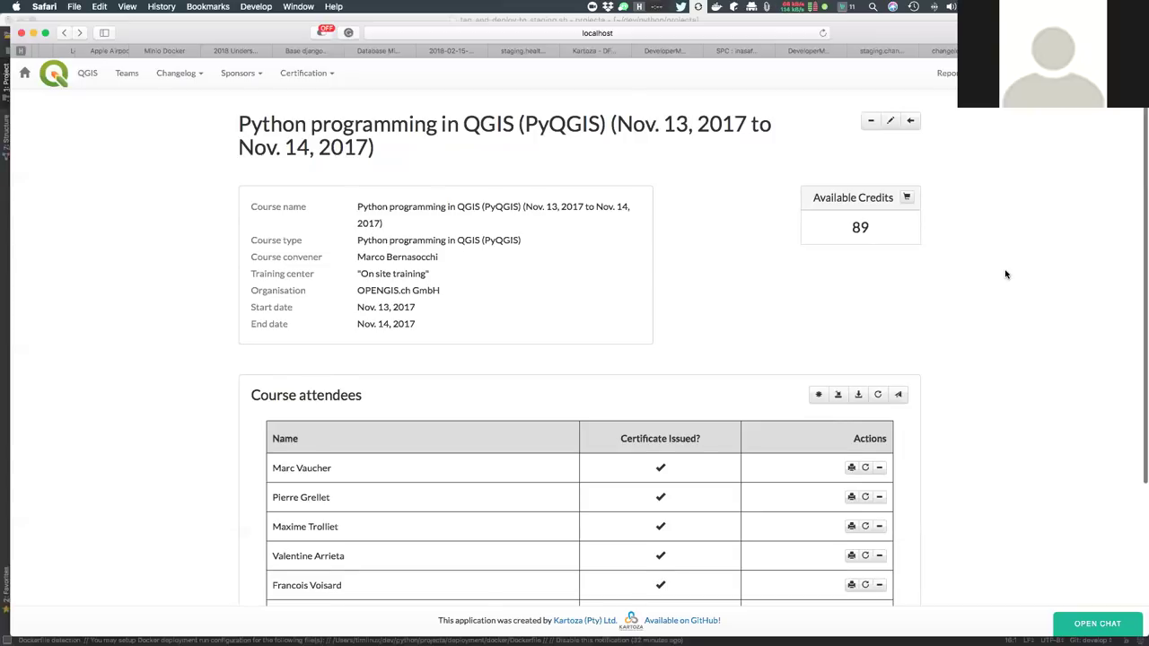
{"action": "scroll", "coordinate": [1006, 274], "scroll_direction": "down", "scroll_amount": 1}
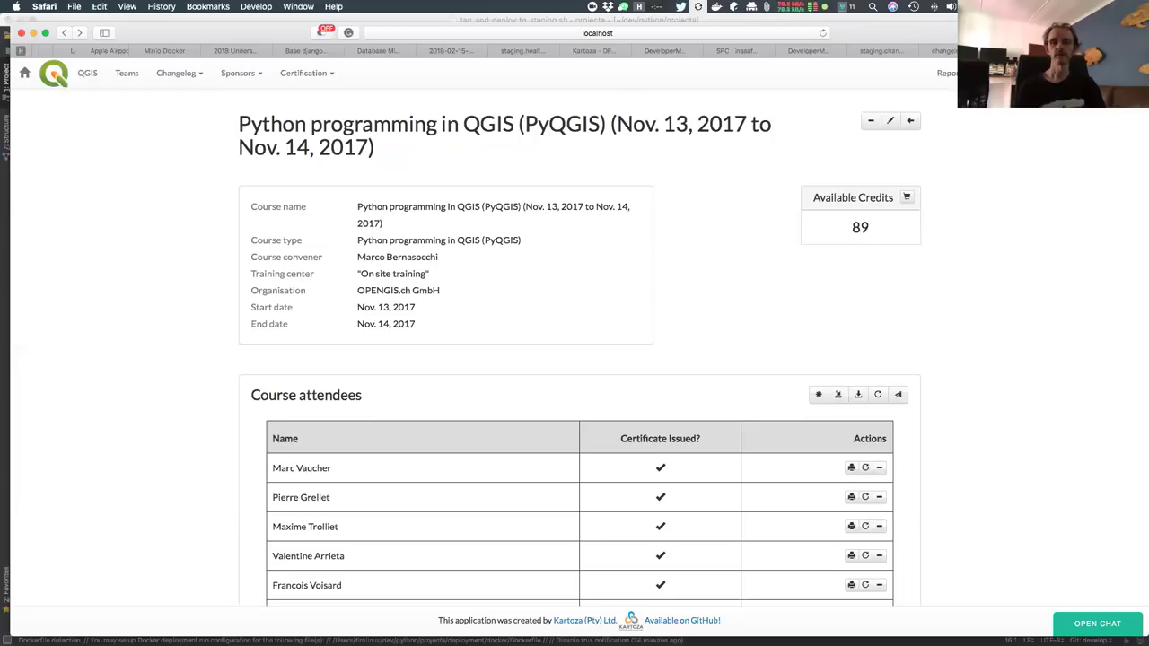
{"action": "key", "text": "super+Tab"}
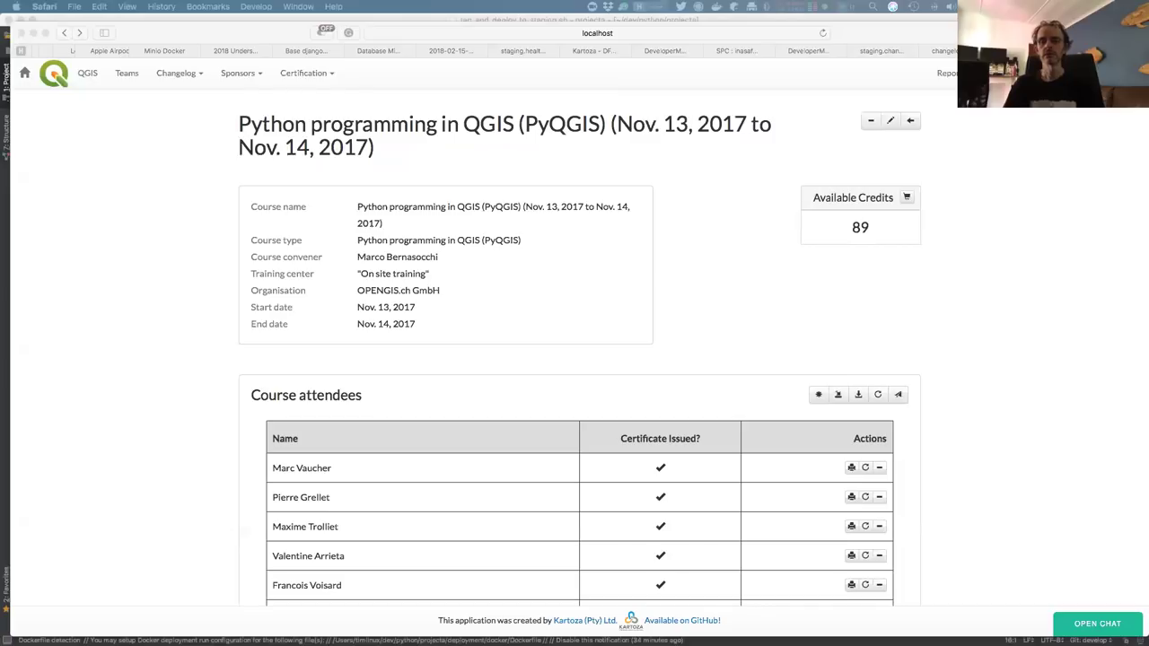
{"action": "scroll", "coordinate": [978, 230], "scroll_direction": "up", "scroll_amount": 1}
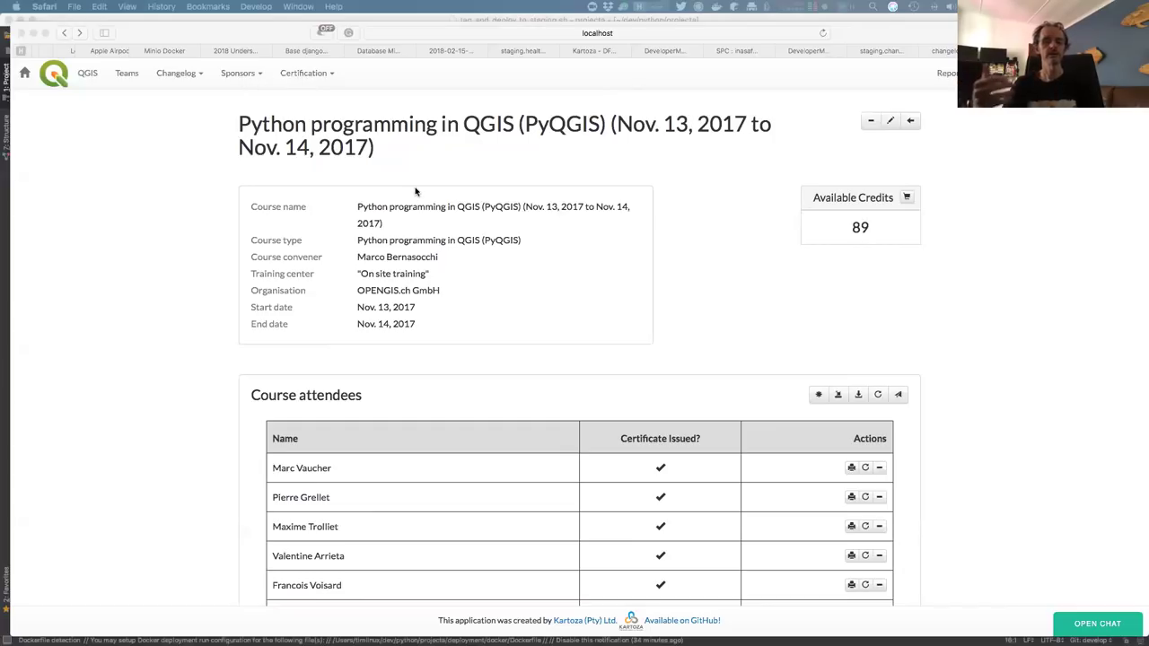
{"action": "left_click", "coordinate": [56, 76]}
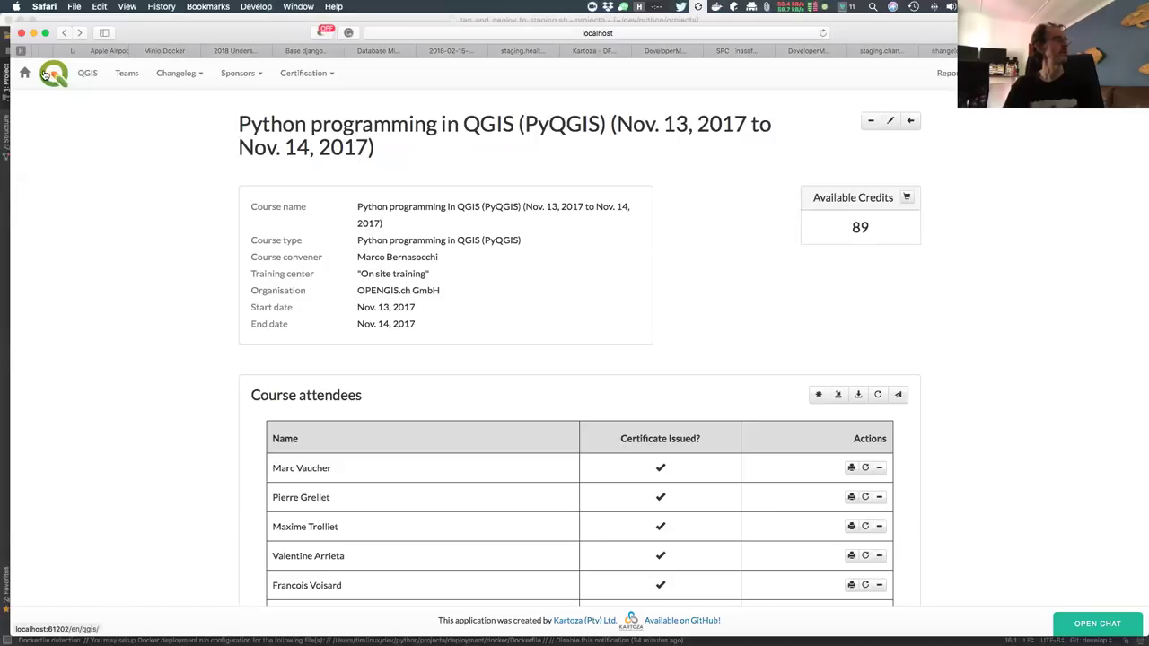
{"action": "left_click", "coordinate": [28, 76]}
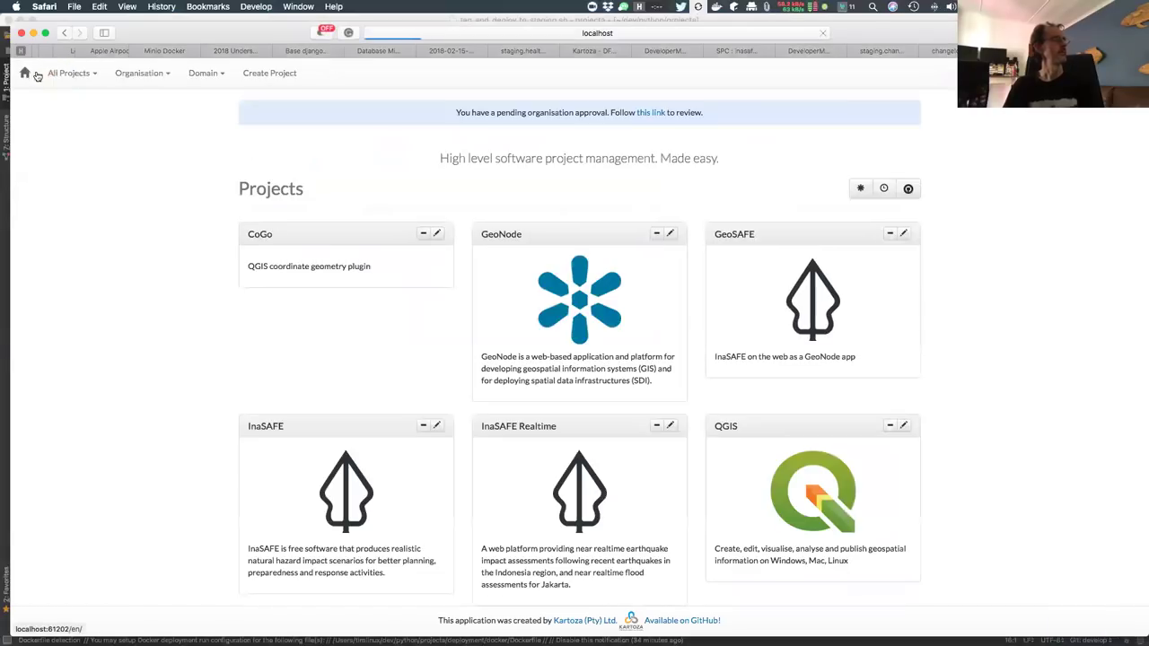
{"action": "left_click", "coordinate": [725, 428]}
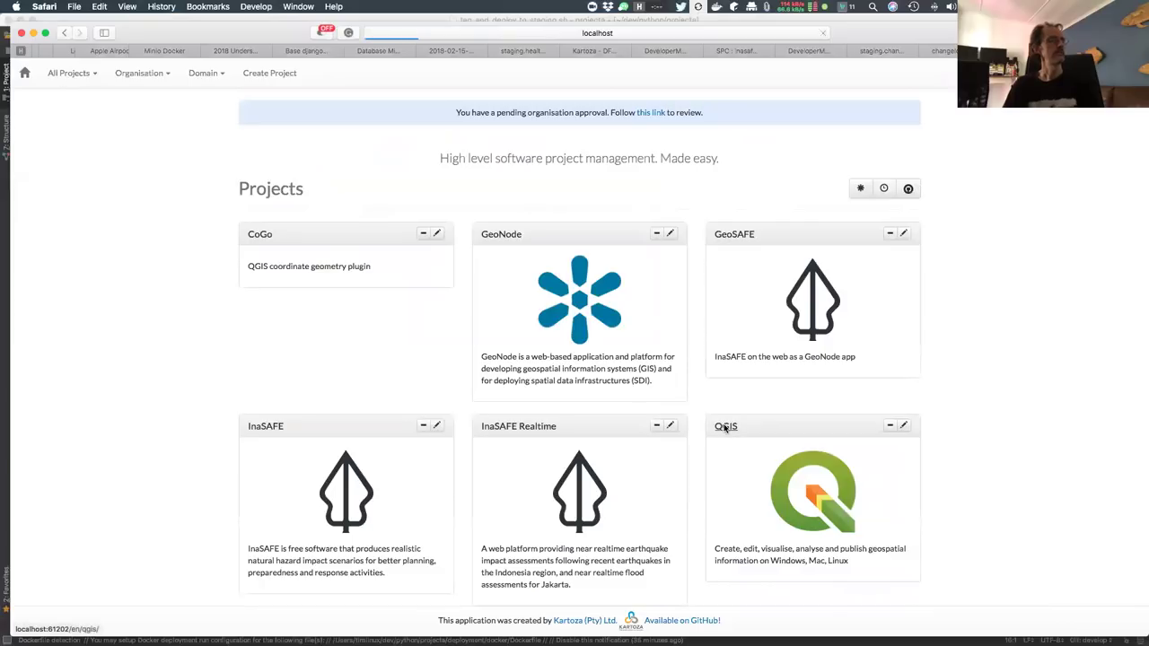
{"action": "scroll", "coordinate": [964, 253], "scroll_direction": "down", "scroll_amount": 2}
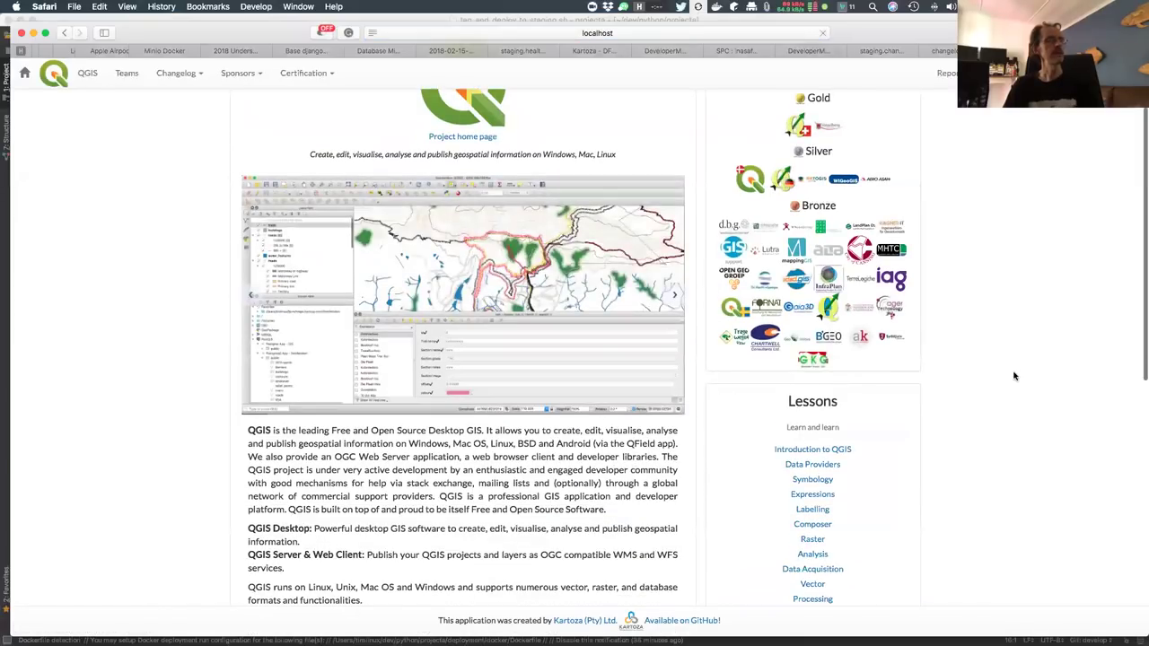
{"action": "scroll", "coordinate": [958, 270], "scroll_direction": "down", "scroll_amount": 4}
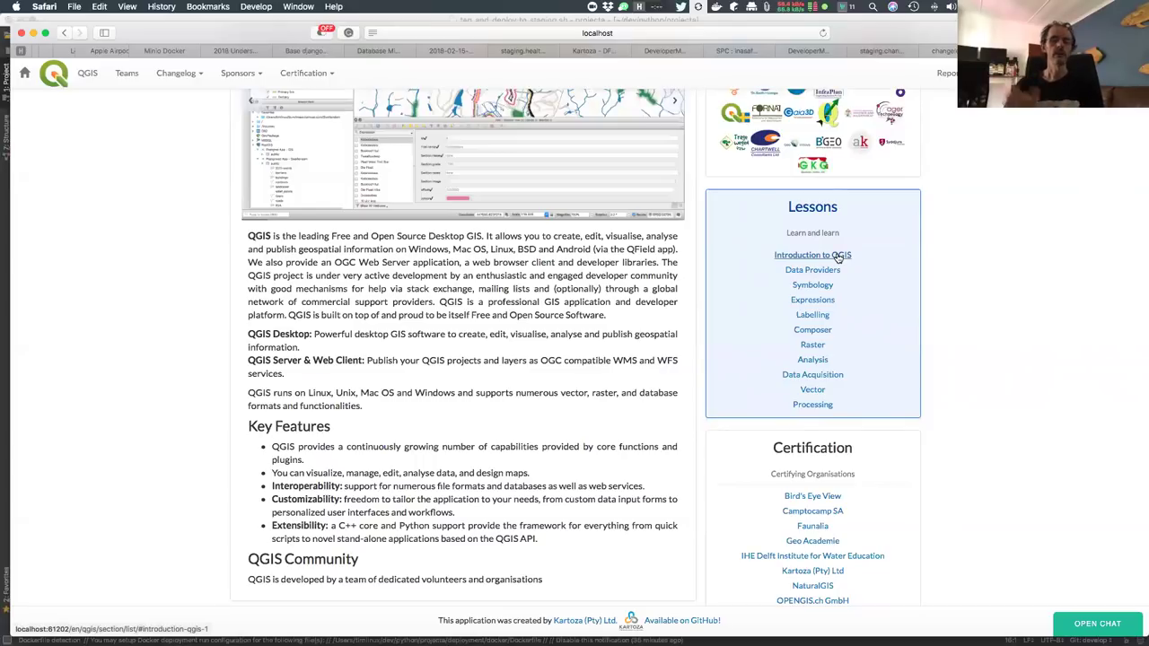
{"action": "left_click", "coordinate": [837, 257]}
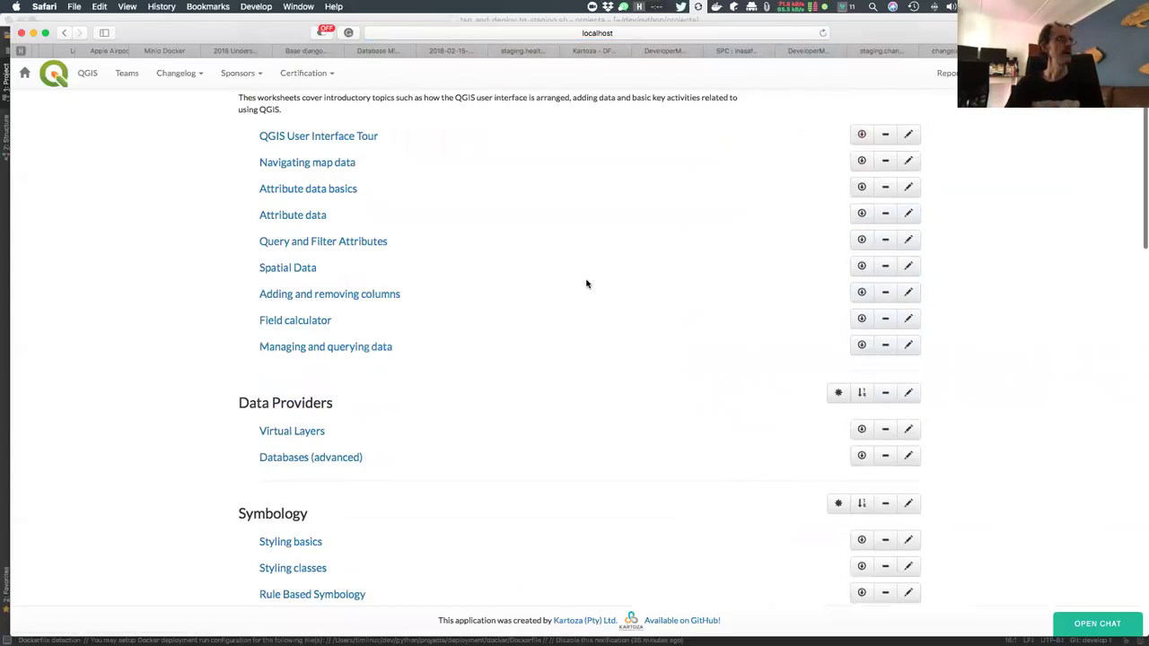
{"action": "scroll", "coordinate": [586, 283], "scroll_direction": "up", "scroll_amount": 2}
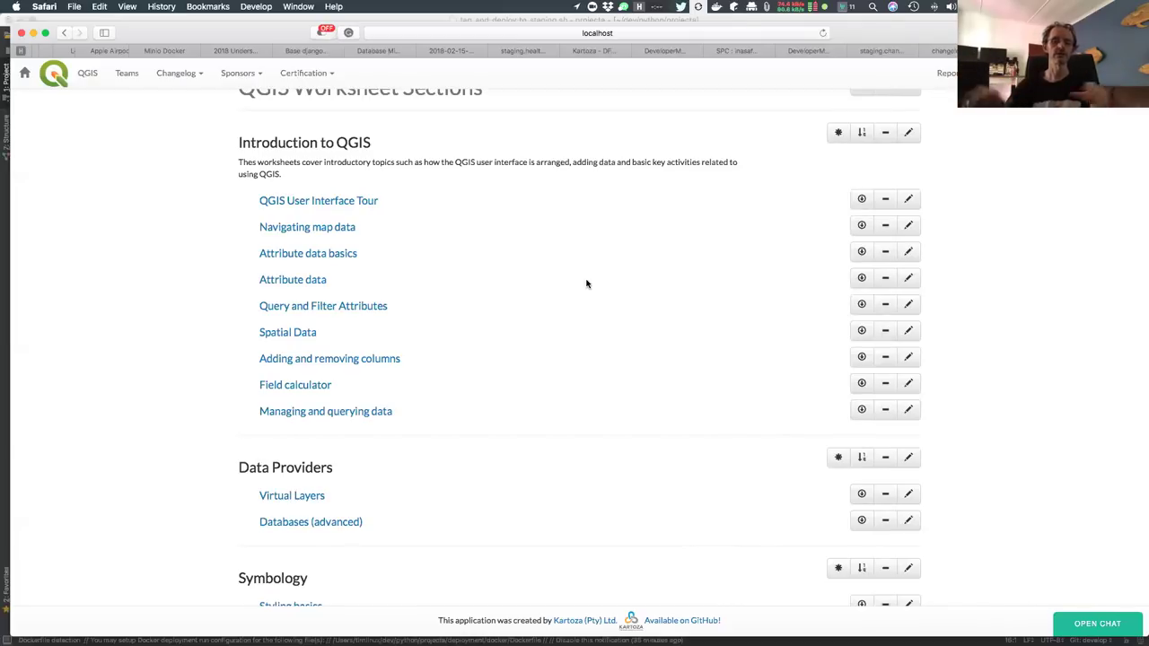
Open the 'Adding and removing columns' worksheet under Introduction to QGIS and scroll to its top
{"action": "left_click", "coordinate": [316, 363]}
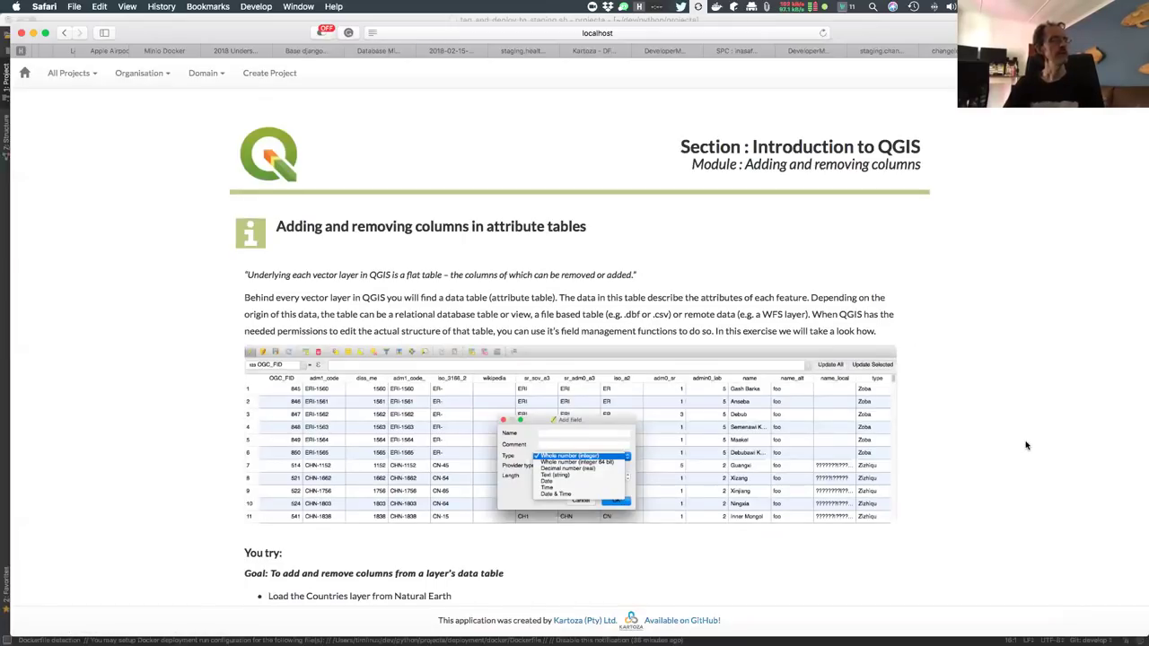
{"action": "scroll", "coordinate": [1027, 445], "scroll_direction": "up", "scroll_amount": 1}
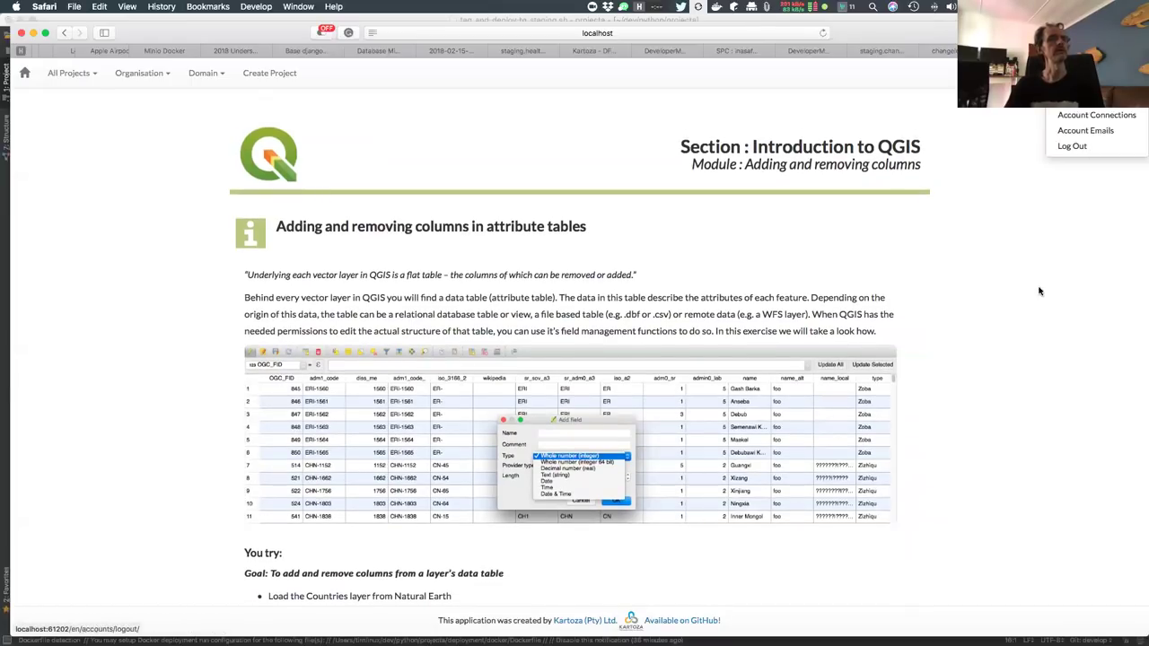
{"action": "scroll", "coordinate": [831, 279], "scroll_direction": "up", "scroll_amount": 2}
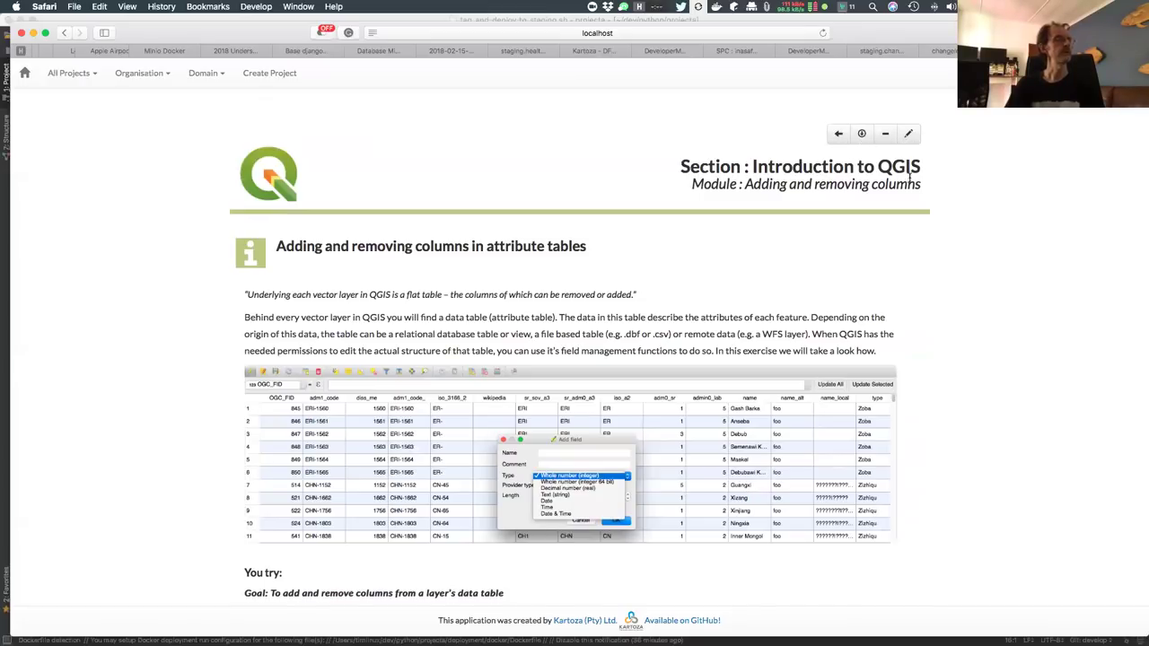
{"action": "left_click", "coordinate": [908, 134]}
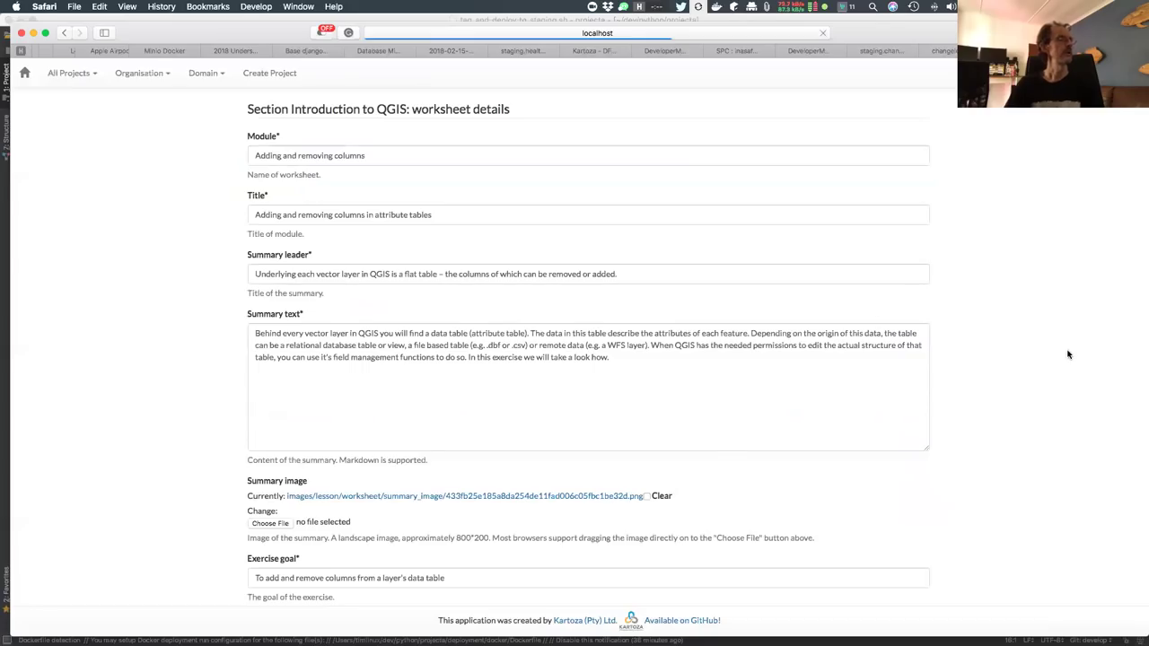
{"action": "scroll", "coordinate": [1068, 354], "scroll_direction": "down", "scroll_amount": 2}
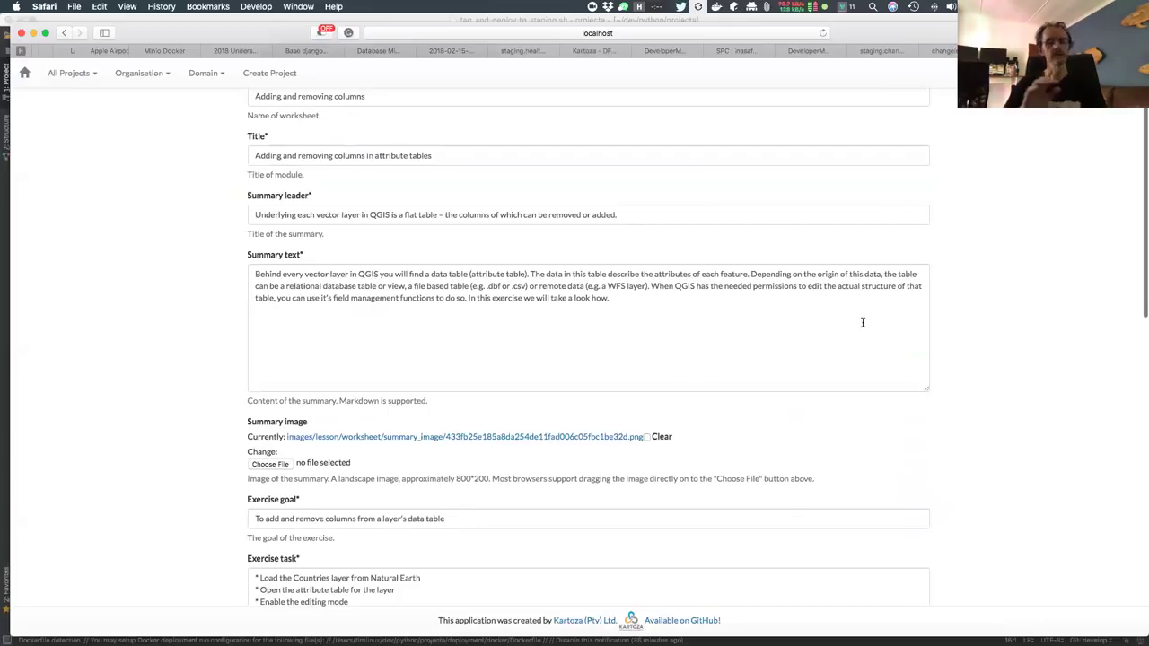
{"action": "scroll", "coordinate": [863, 322], "scroll_direction": "up", "scroll_amount": 1}
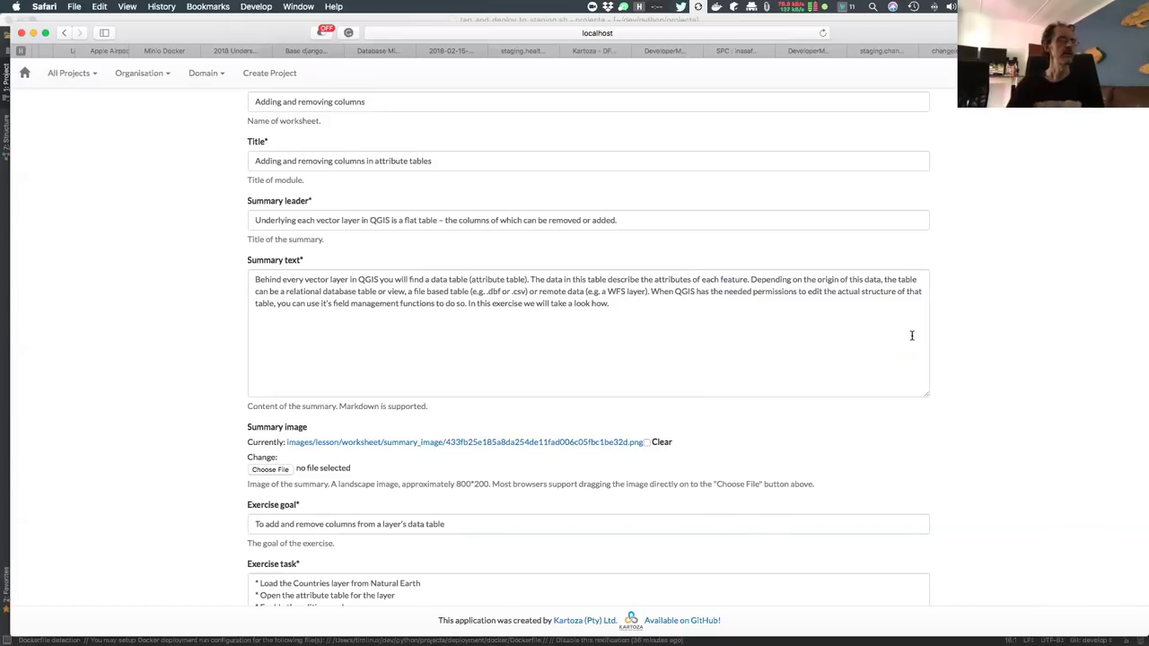
{"action": "scroll", "coordinate": [969, 368], "scroll_direction": "down", "scroll_amount": 3}
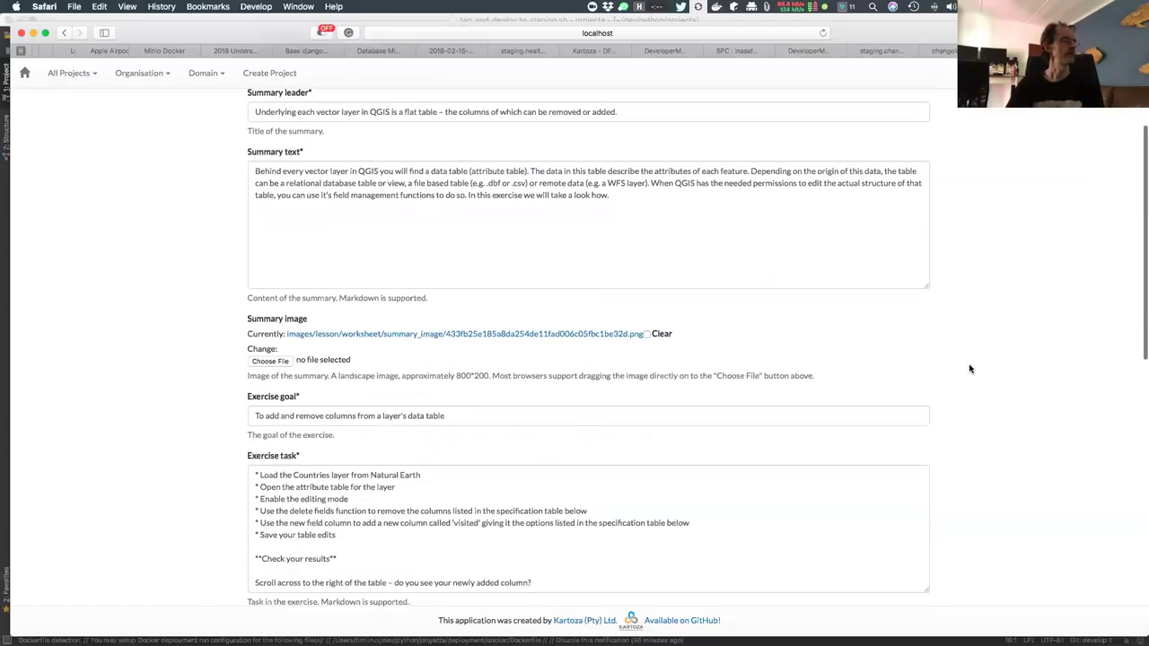
{"action": "scroll", "coordinate": [969, 368], "scroll_direction": "up", "scroll_amount": 4}
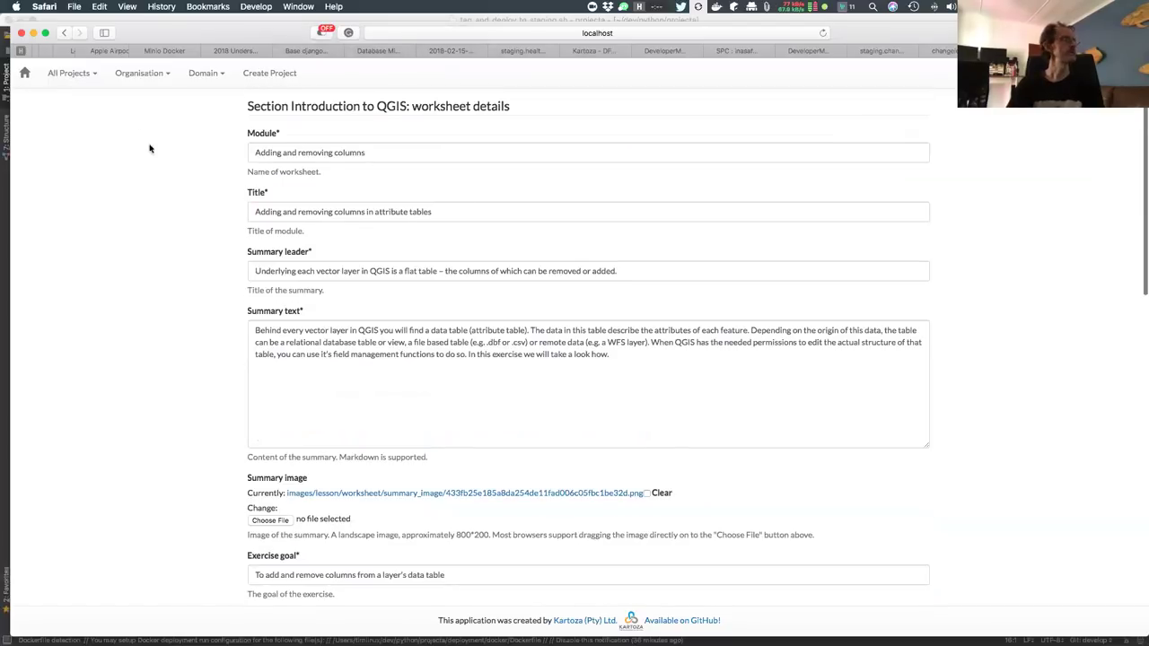
{"action": "left_click", "coordinate": [64, 32]}
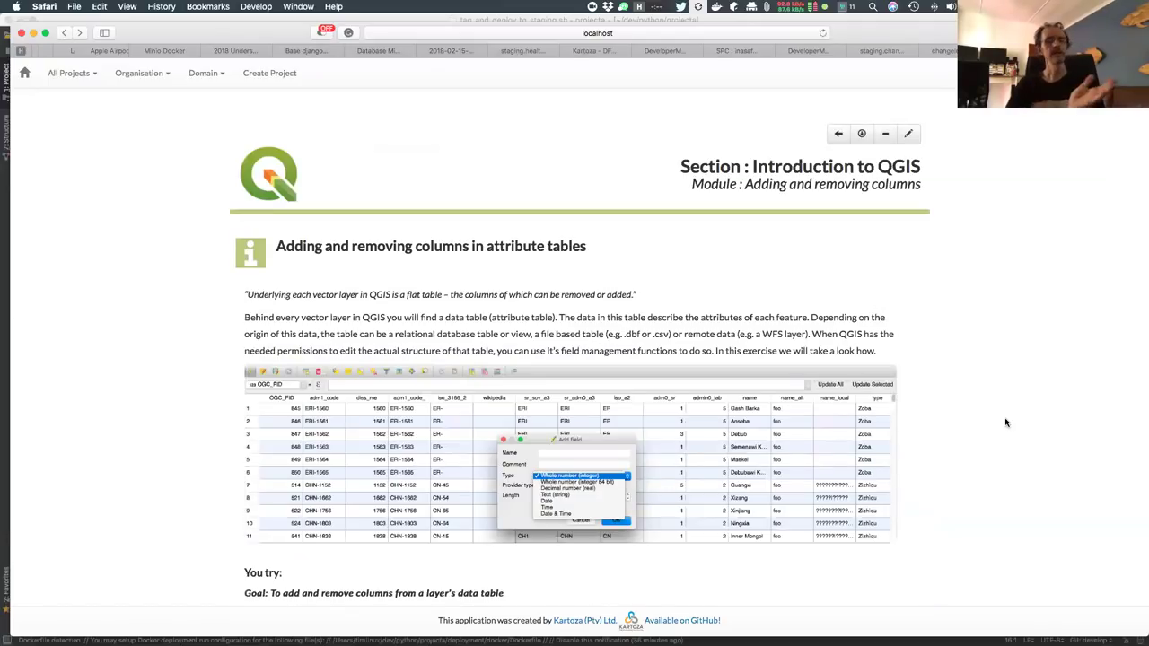
Scroll down to Check your knowledge and start a new question with Create New Question
{"action": "scroll", "coordinate": [1005, 422], "scroll_direction": "down", "scroll_amount": 5}
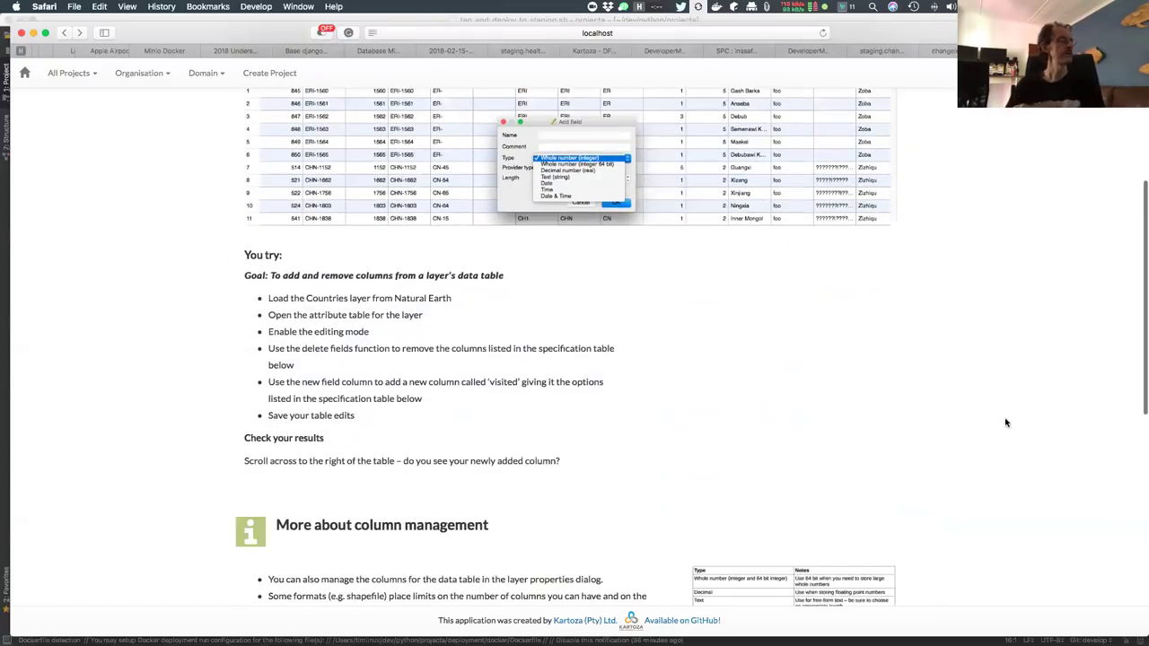
{"action": "scroll", "coordinate": [1006, 422], "scroll_direction": "down", "scroll_amount": 5}
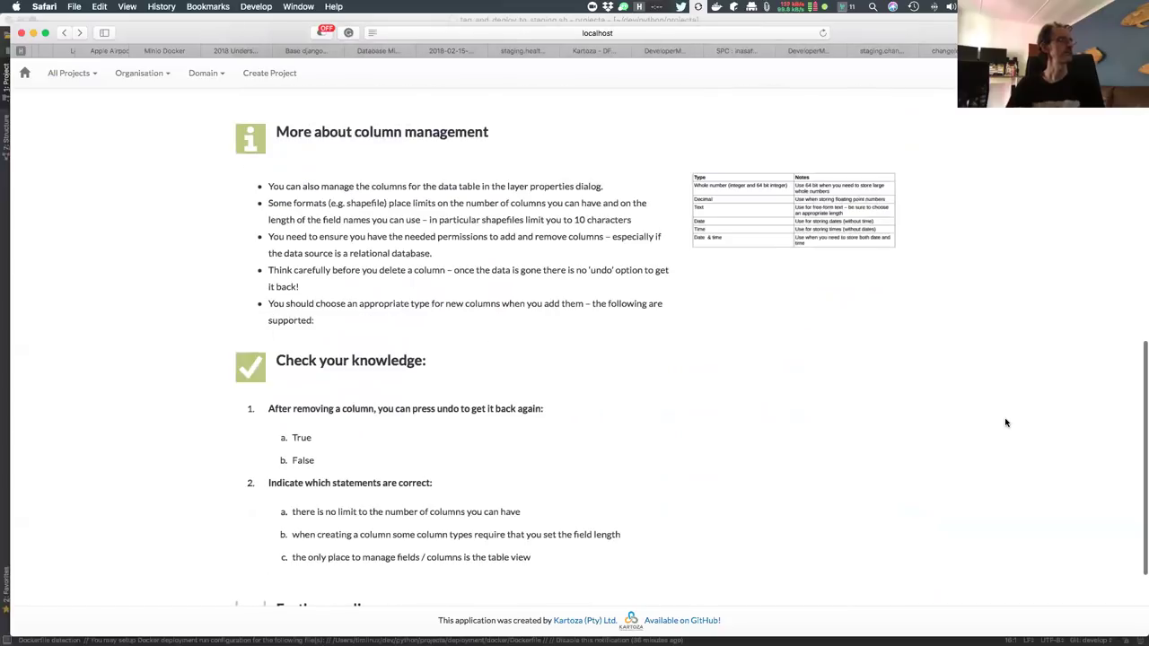
{"action": "scroll", "coordinate": [1005, 421], "scroll_direction": "down", "scroll_amount": 1}
{"action": "mouse_move", "coordinate": [784, 505]}
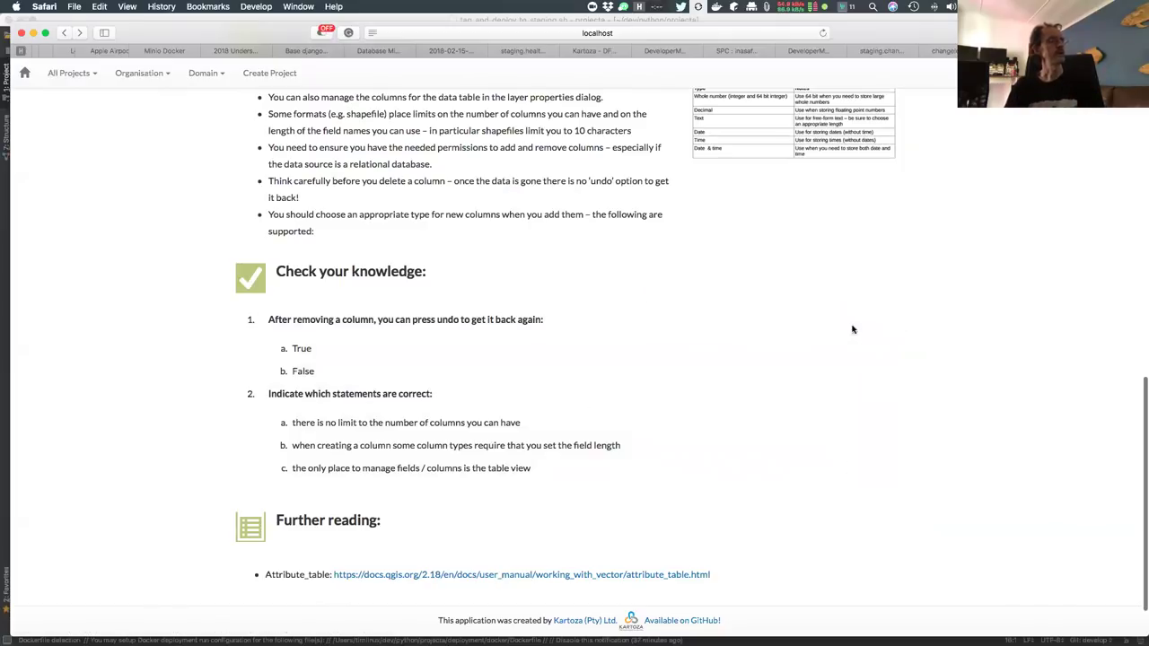
{"action": "left_click", "coordinate": [857, 275]}
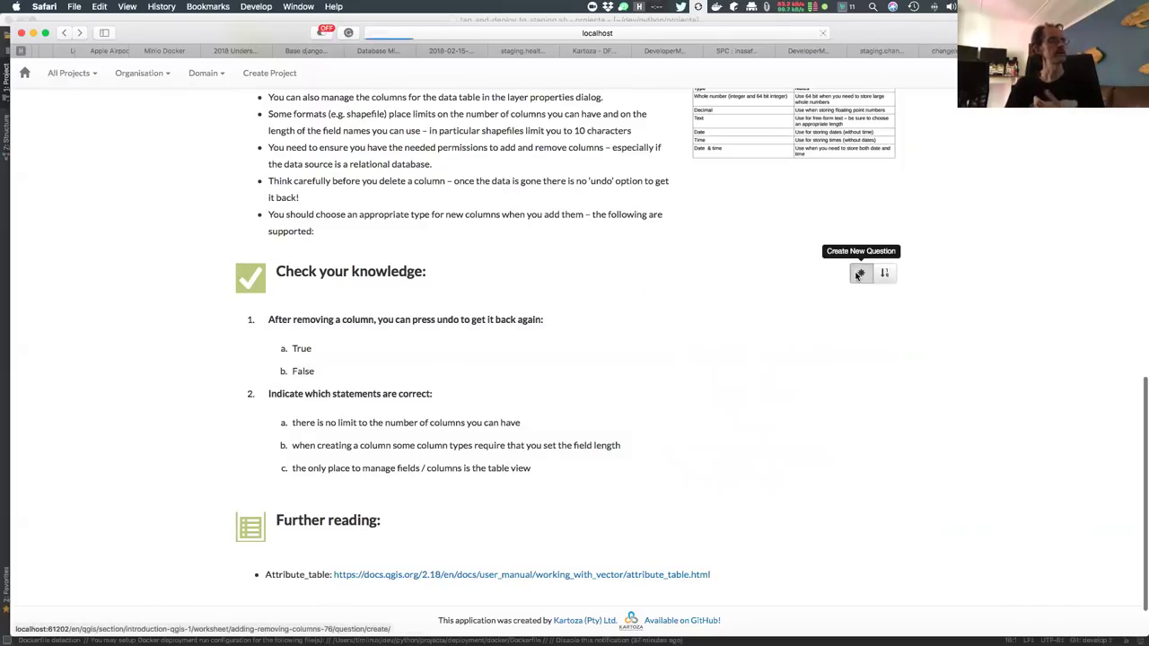
Enter and submit question 3, asking who a particular named person is
{"action": "left_click", "coordinate": [516, 157]}
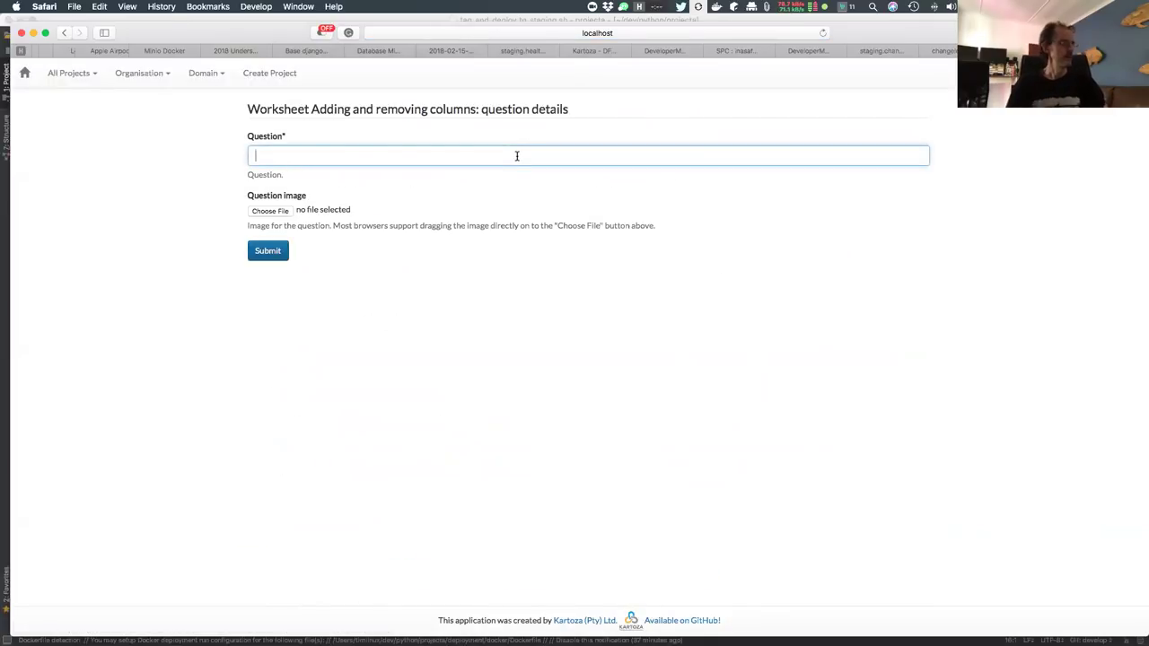
{"action": "type", "text": "Who is Gary Sherman?"}
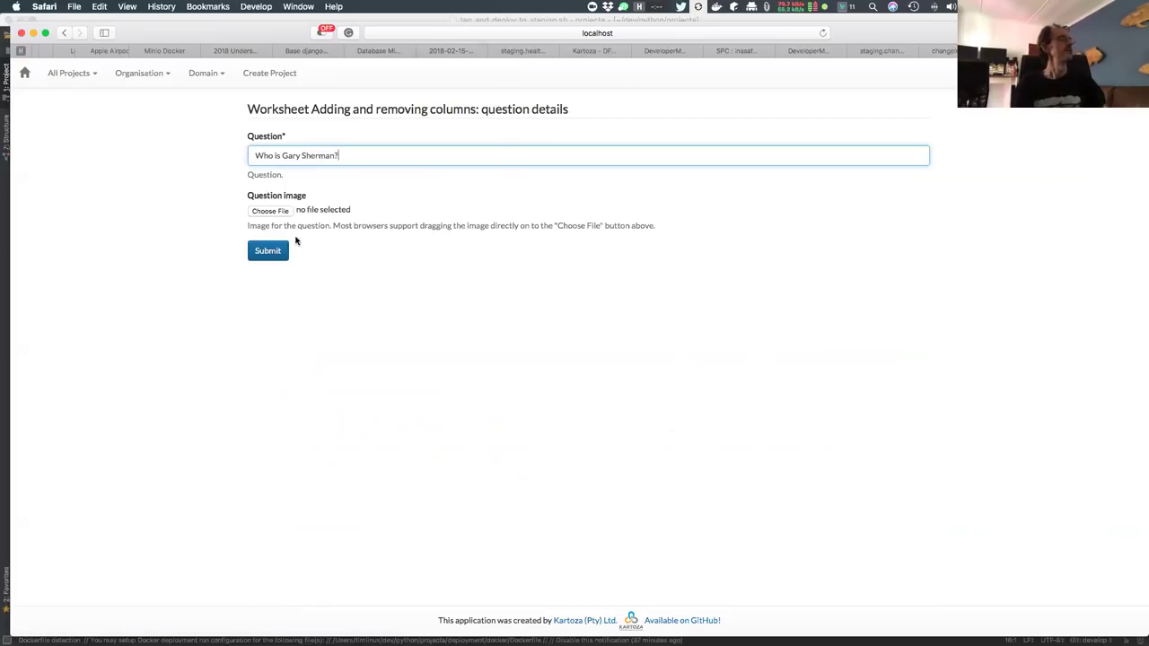
{"action": "left_click", "coordinate": [276, 253]}
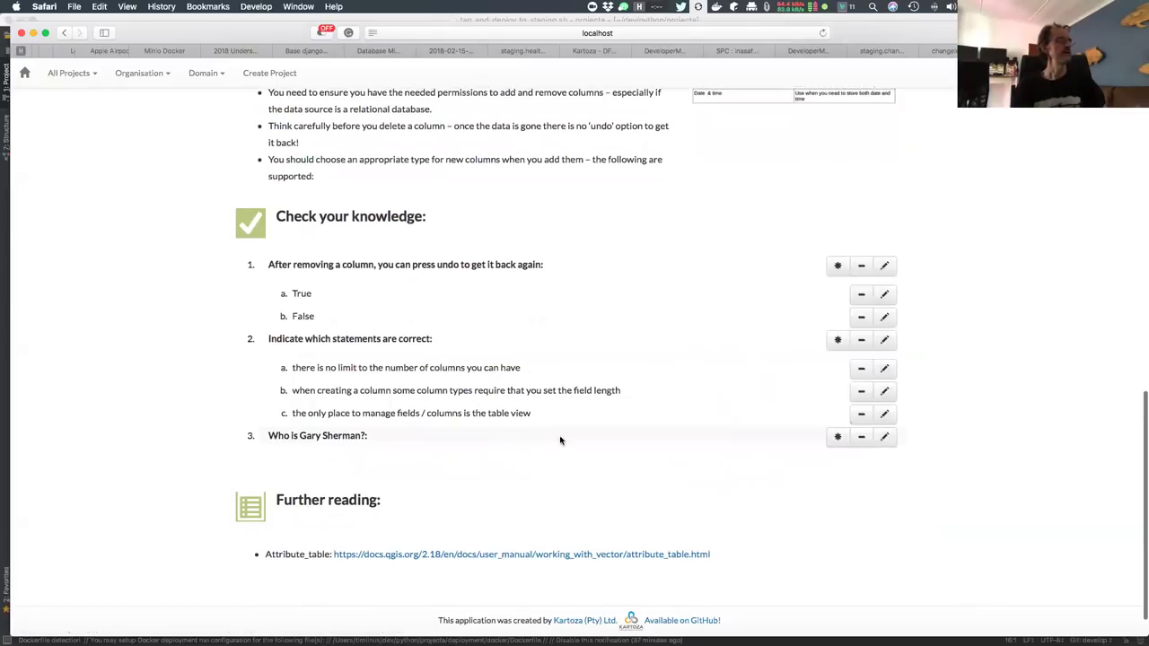
Add the answer 'Supermans brother' to question 3, ticked as correct, and submit it
{"action": "left_click", "coordinate": [837, 438]}
{"action": "left_click", "coordinate": [580, 152]}
{"action": "type", "text": "Superm"}
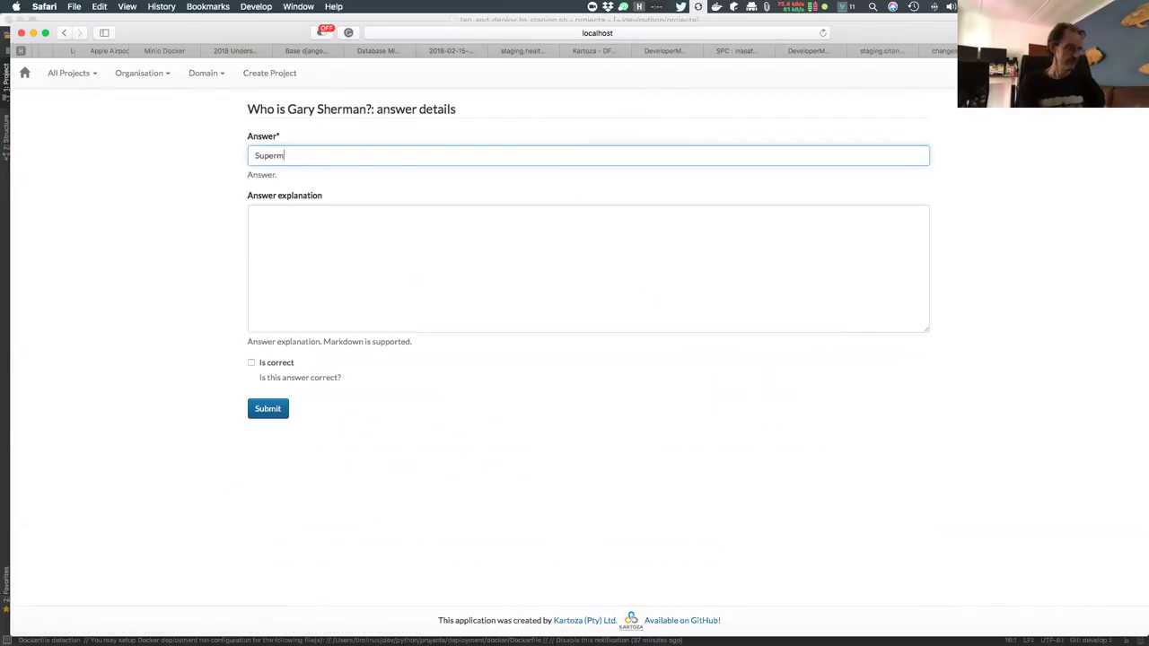
{"action": "type", "text": "ans brother"}
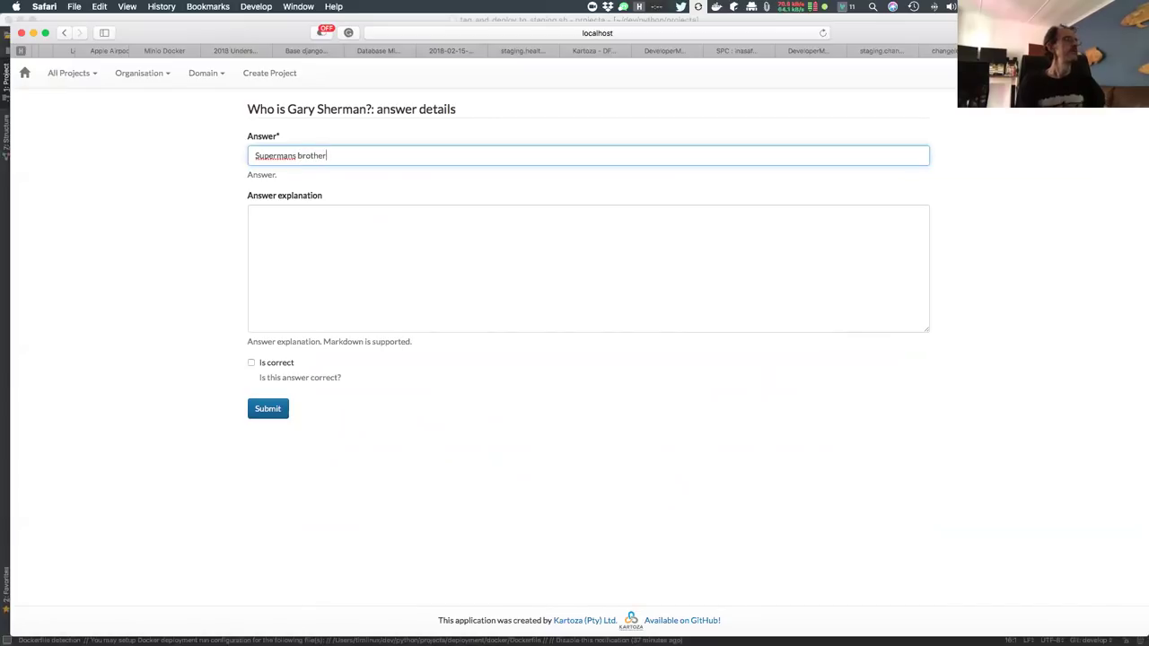
{"action": "left_click", "coordinate": [251, 363]}
{"action": "left_click", "coordinate": [269, 408]}
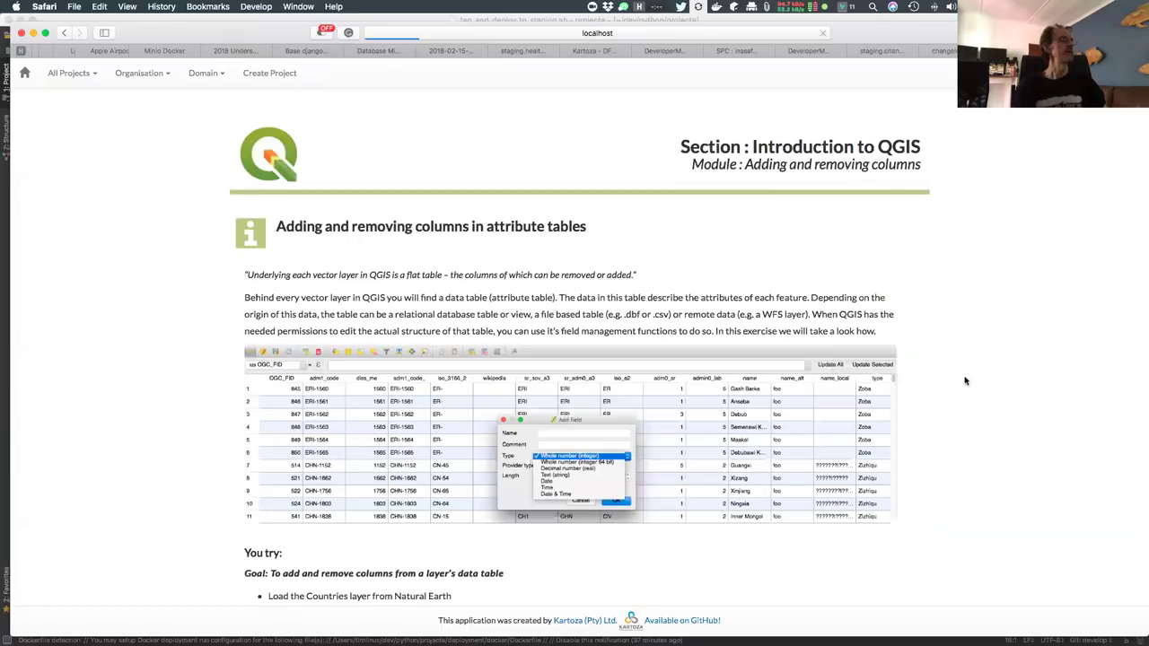
{"action": "scroll", "coordinate": [1052, 546], "scroll_direction": "down", "scroll_amount": 3}
{"action": "scroll", "coordinate": [1051, 544], "scroll_direction": "down", "scroll_amount": 15}
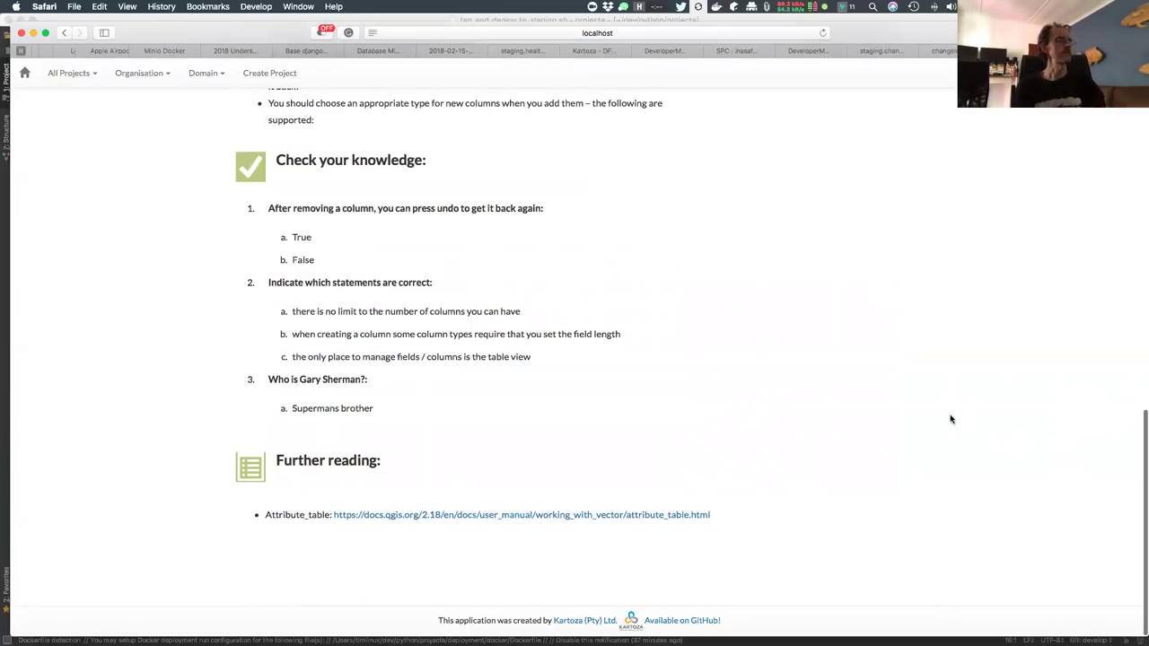
{"action": "mouse_move", "coordinate": [843, 405]}
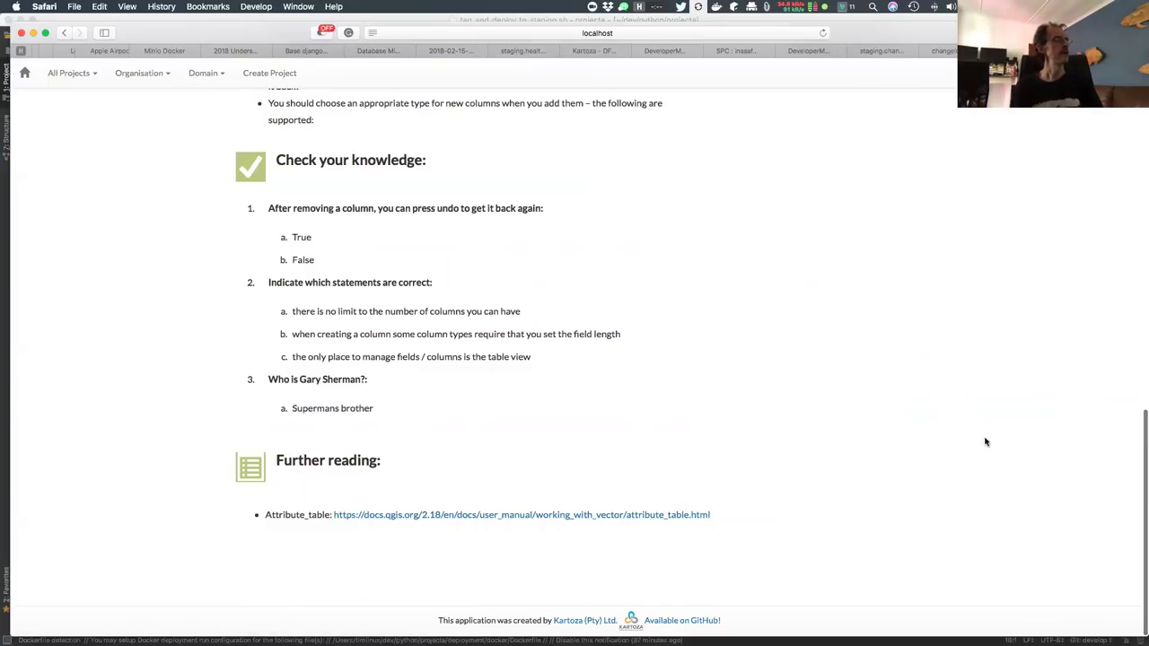
{"action": "scroll", "coordinate": [985, 442], "scroll_direction": "up", "scroll_amount": 3}
{"action": "scroll", "coordinate": [985, 442], "scroll_direction": "up", "scroll_amount": 5}
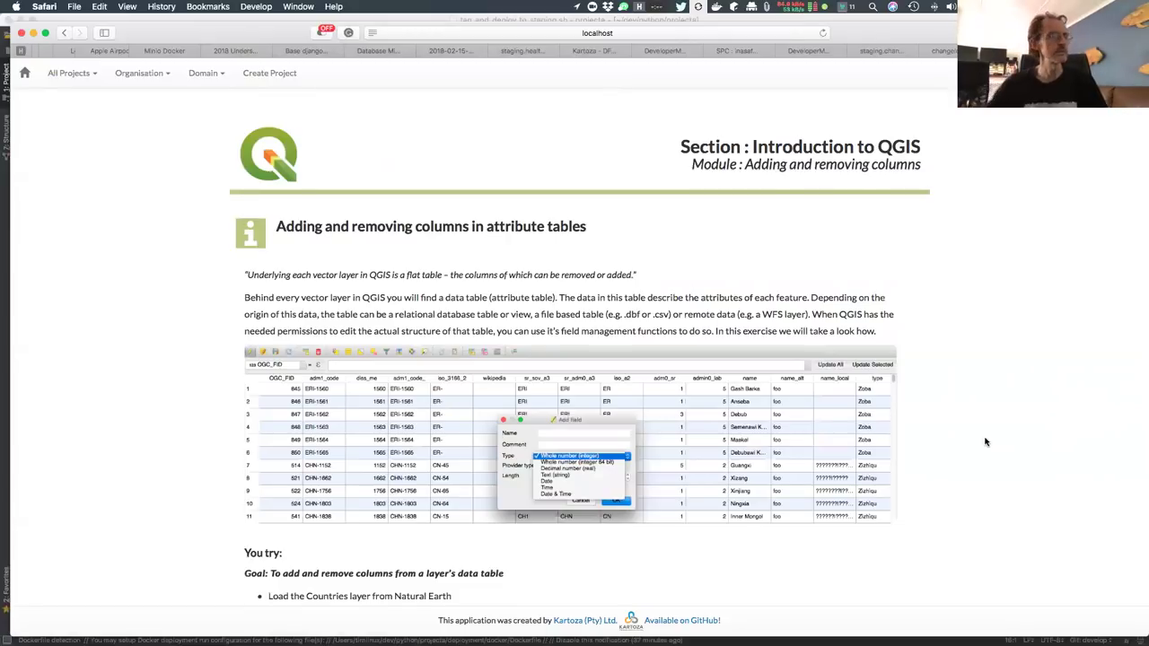
{"action": "scroll", "coordinate": [984, 439], "scroll_direction": "up", "scroll_amount": 1}
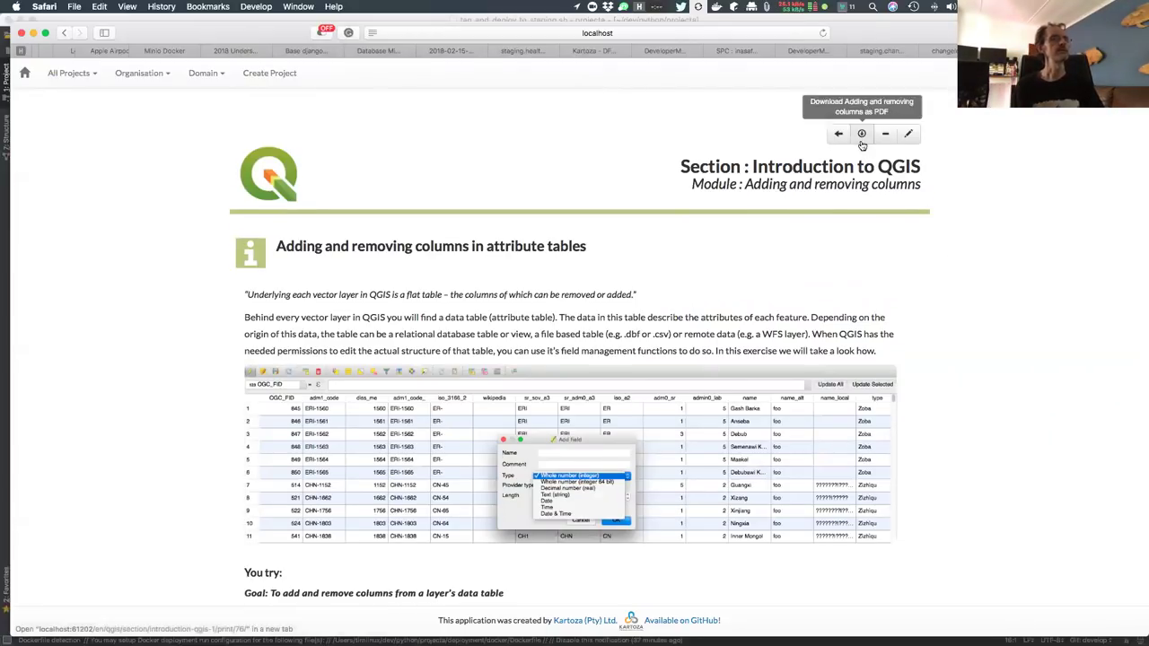
{"action": "left_click", "coordinate": [861, 138]}
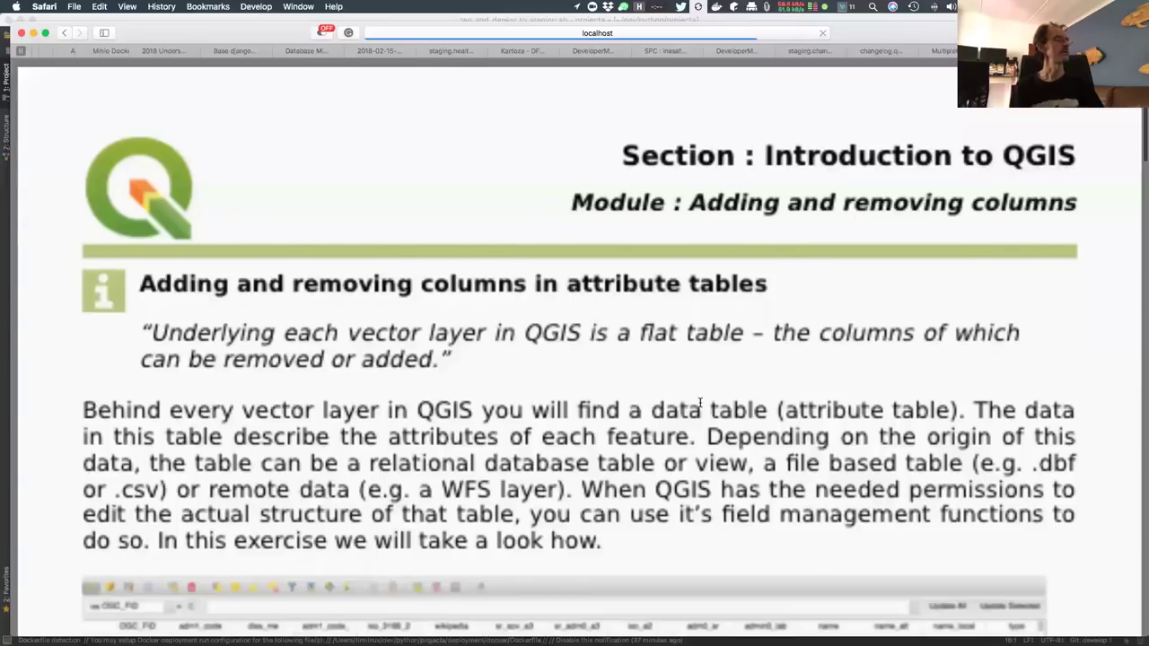
{"action": "scroll", "coordinate": [701, 403], "scroll_direction": "down", "scroll_amount": 5}
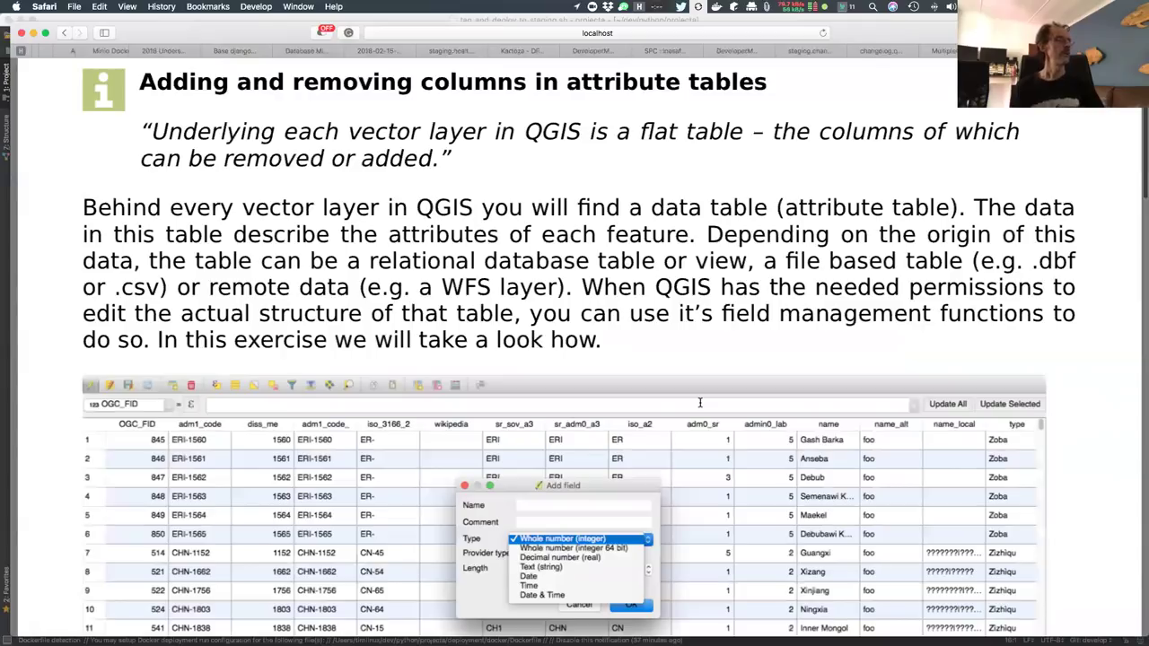
{"action": "scroll", "coordinate": [700, 403], "scroll_direction": "down", "scroll_amount": 20}
{"action": "scroll", "coordinate": [700, 403], "scroll_direction": "up", "scroll_amount": 15}
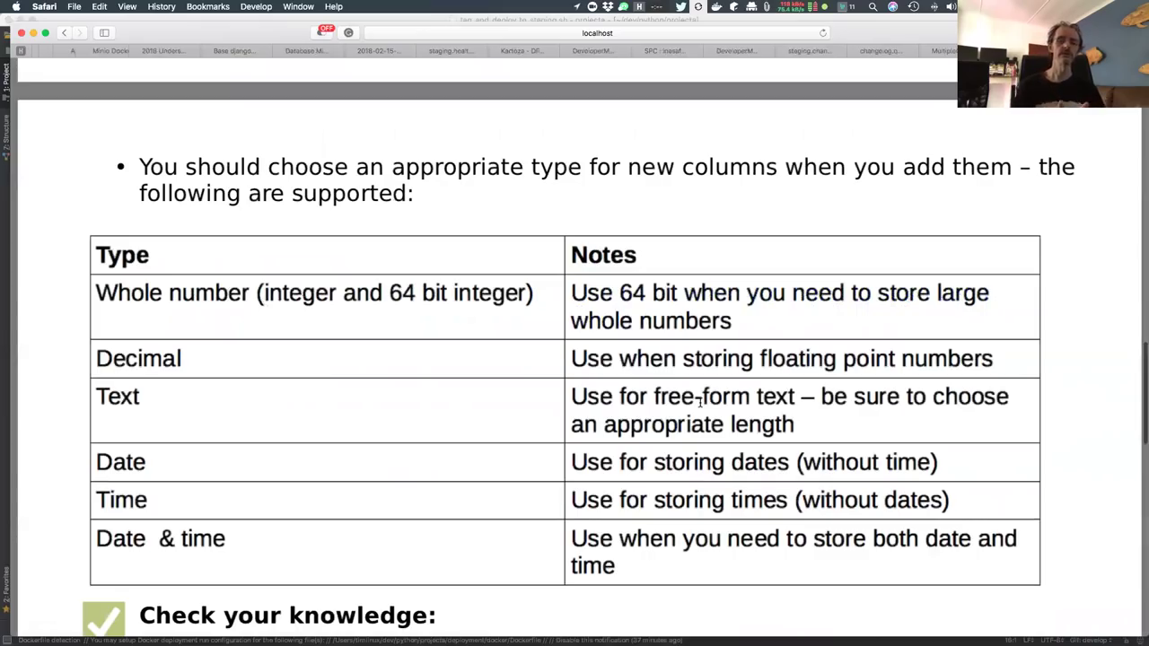
{"action": "scroll", "coordinate": [653, 360], "scroll_direction": "up", "scroll_amount": 15}
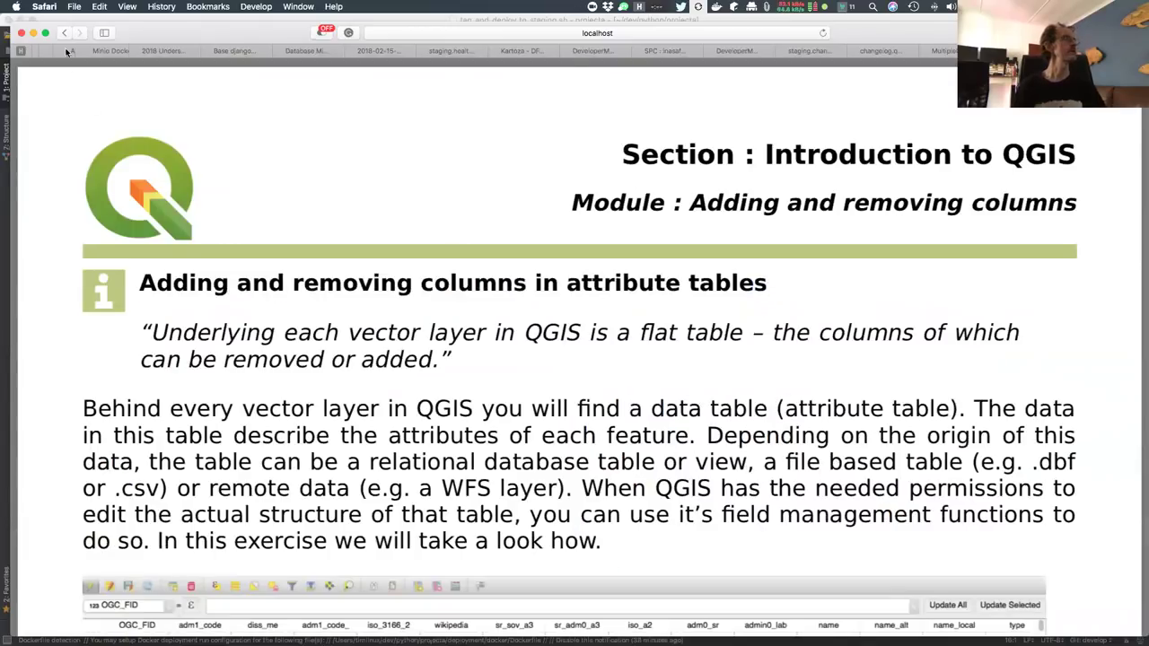
{"action": "key", "text": "super+0"}
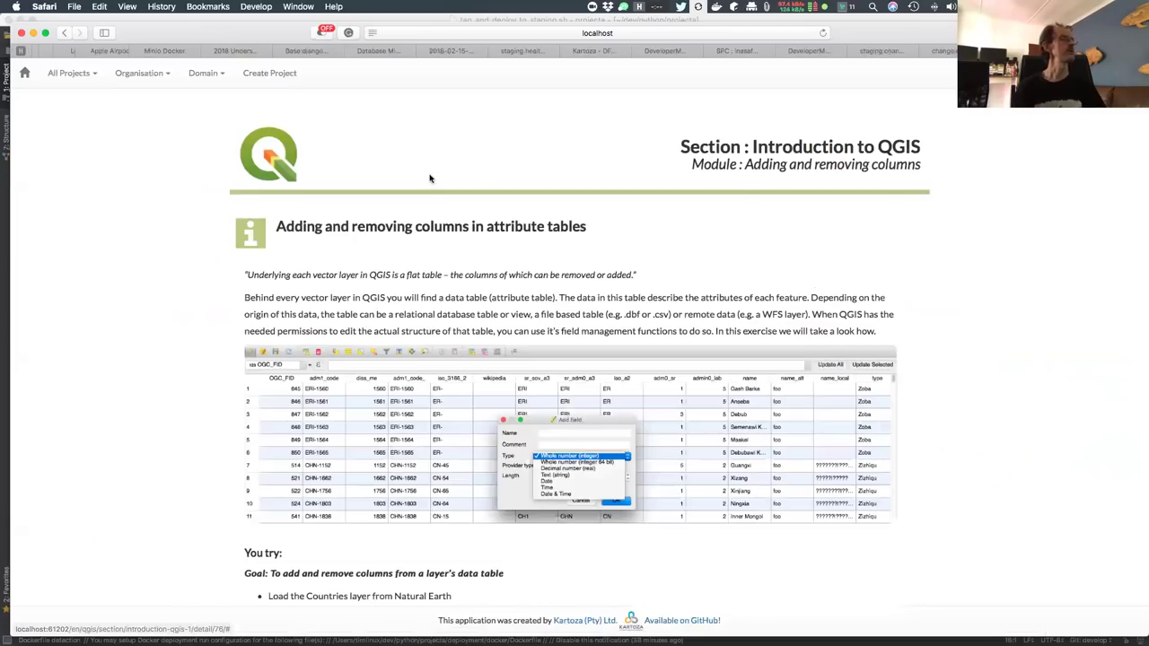
Step back through the previous pages to the QGIS Worksheet Sections list
{"action": "left_click", "coordinate": [64, 32]}
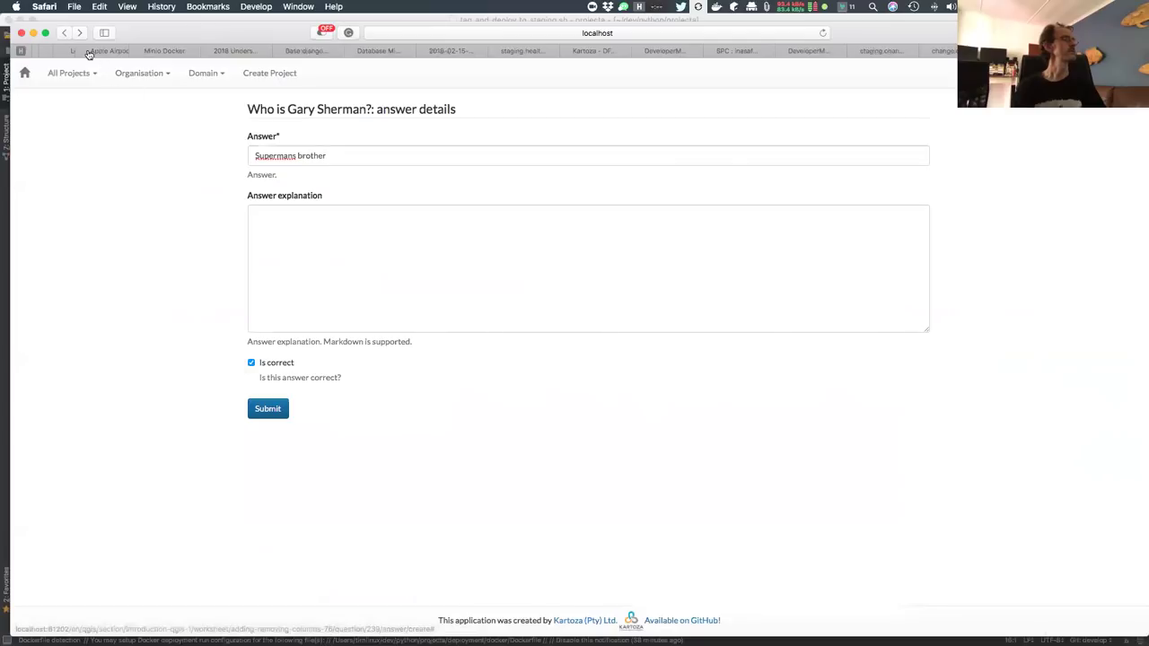
{"action": "left_click", "coordinate": [62, 32]}
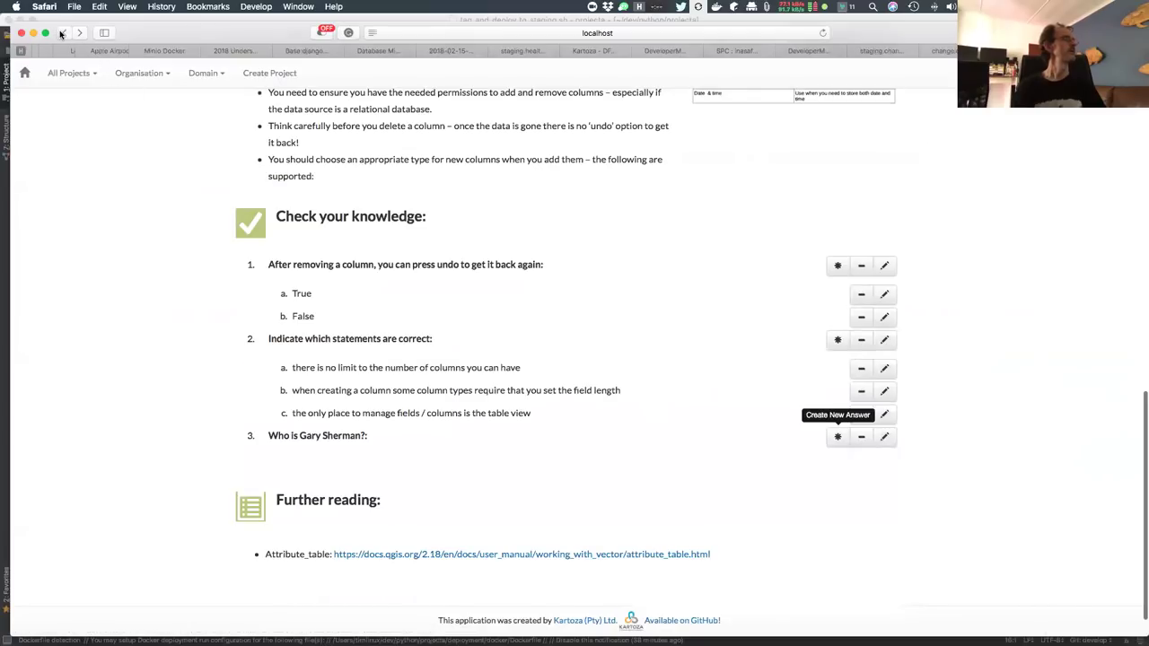
{"action": "left_click", "coordinate": [62, 32]}
{"action": "left_click", "coordinate": [62, 32]}
{"action": "left_click", "coordinate": [61, 32]}
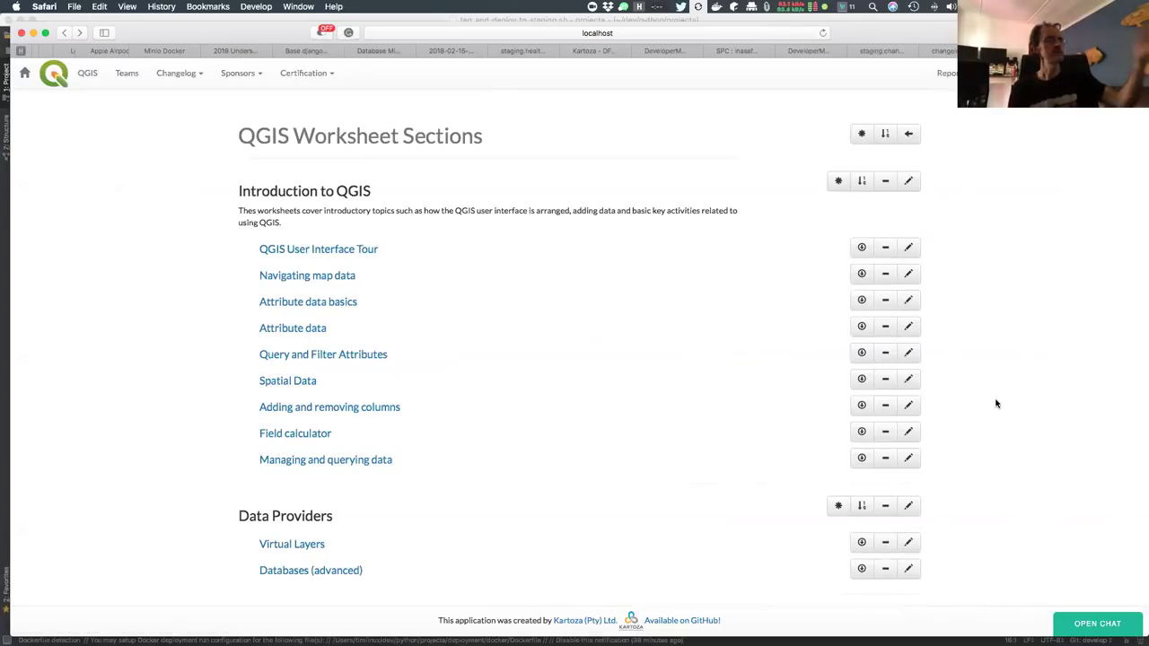
{"action": "scroll", "coordinate": [995, 404], "scroll_direction": "down", "scroll_amount": 3}
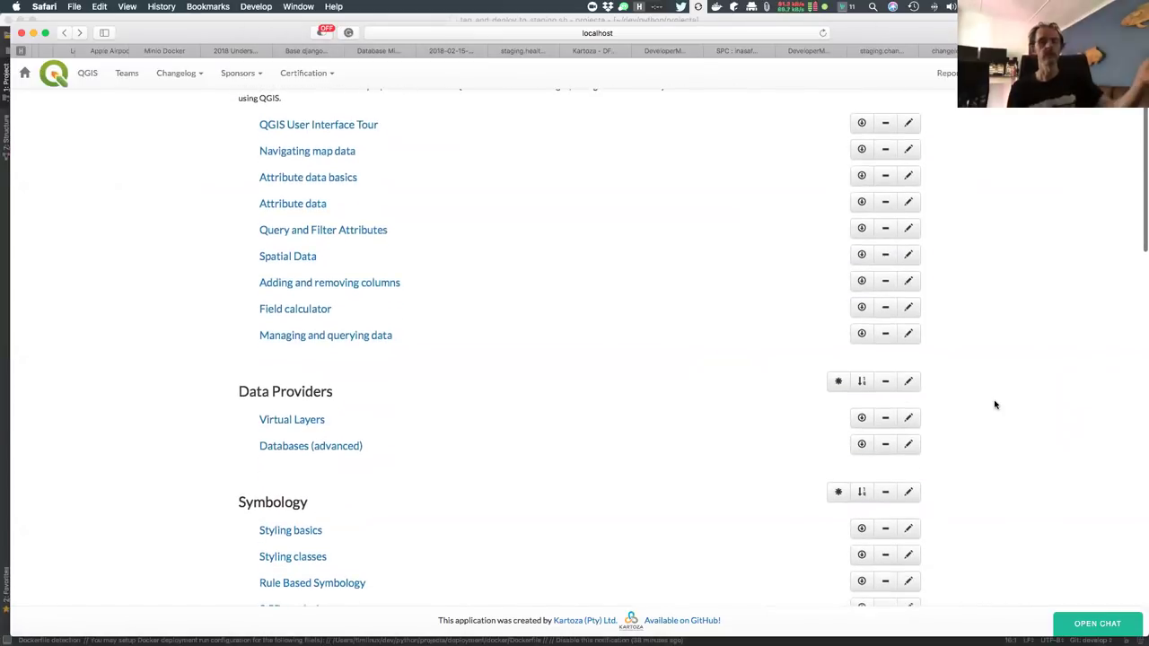
{"action": "scroll", "coordinate": [995, 404], "scroll_direction": "up", "scroll_amount": 1}
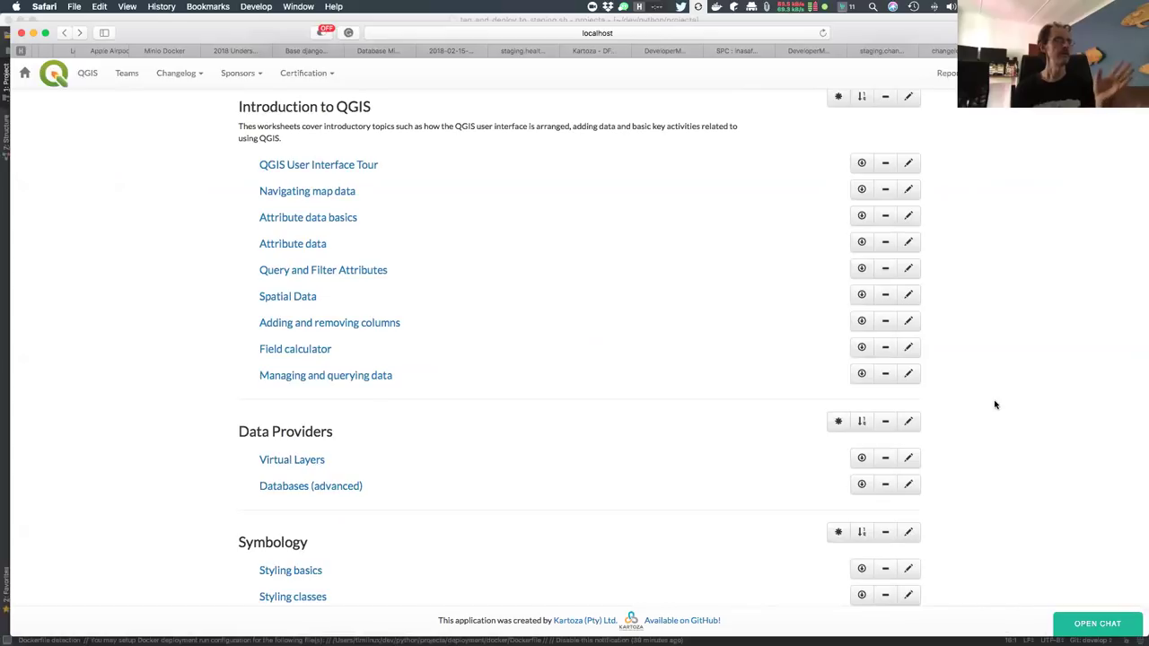
{"action": "scroll", "coordinate": [1001, 385], "scroll_direction": "down", "scroll_amount": 2}
{"action": "scroll", "coordinate": [1003, 383], "scroll_direction": "up", "scroll_amount": 3}
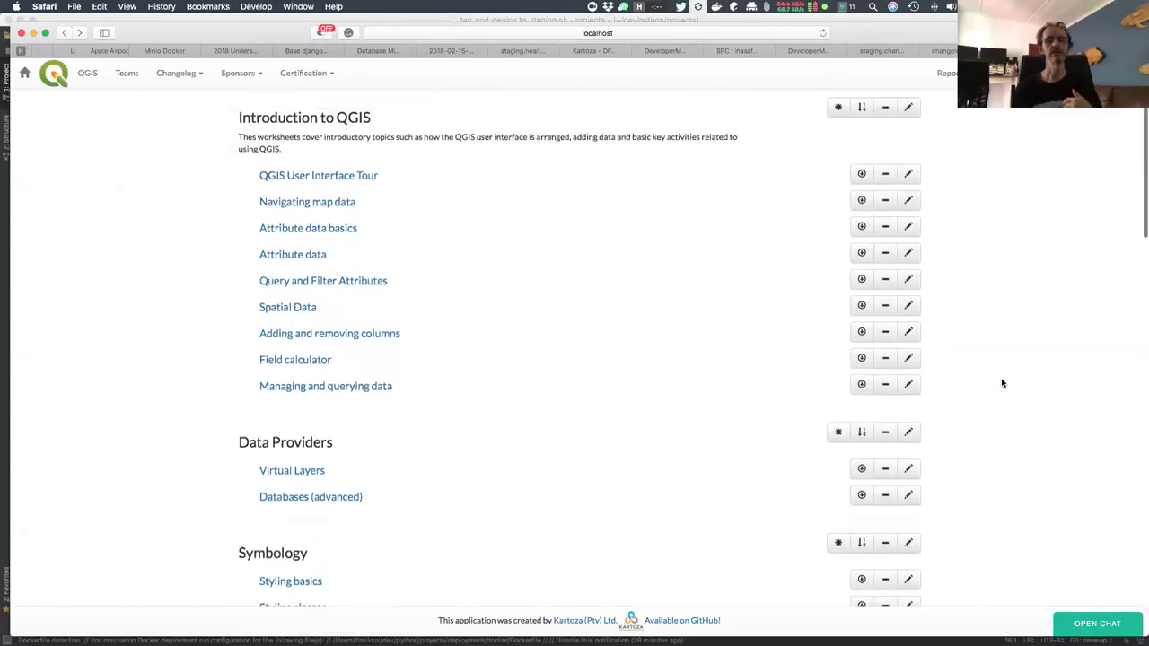
{"action": "scroll", "coordinate": [1003, 384], "scroll_direction": "up", "scroll_amount": 2}
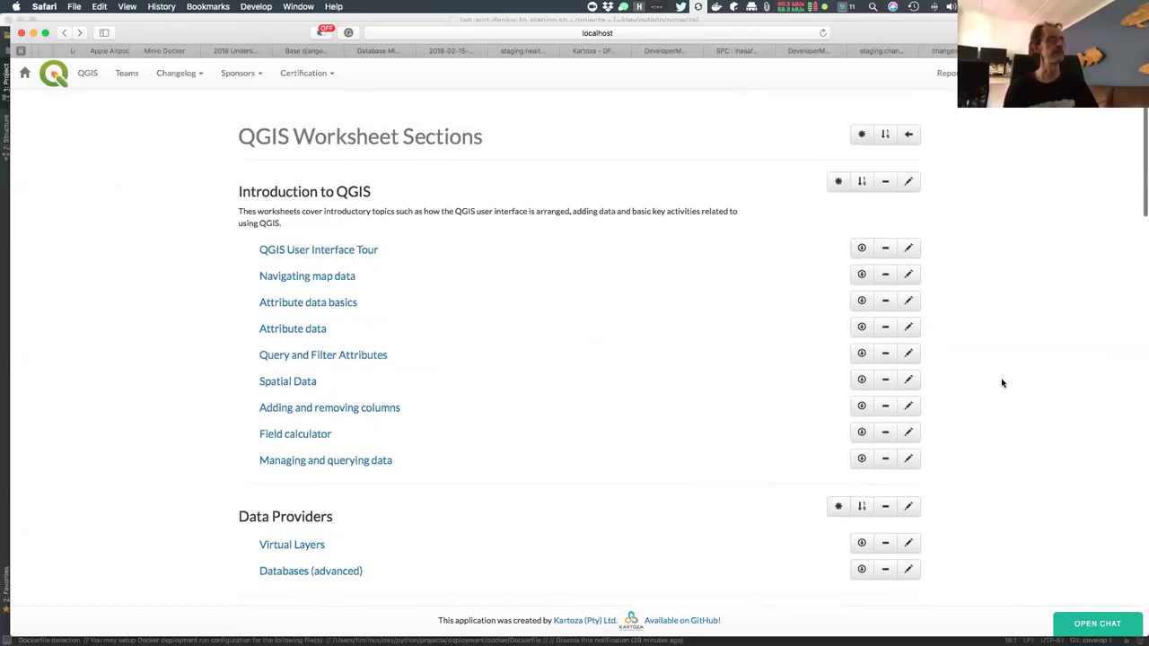
{"action": "scroll", "coordinate": [1002, 383], "scroll_direction": "down", "scroll_amount": 10}
{"action": "scroll", "coordinate": [1002, 383], "scroll_direction": "down", "scroll_amount": 8}
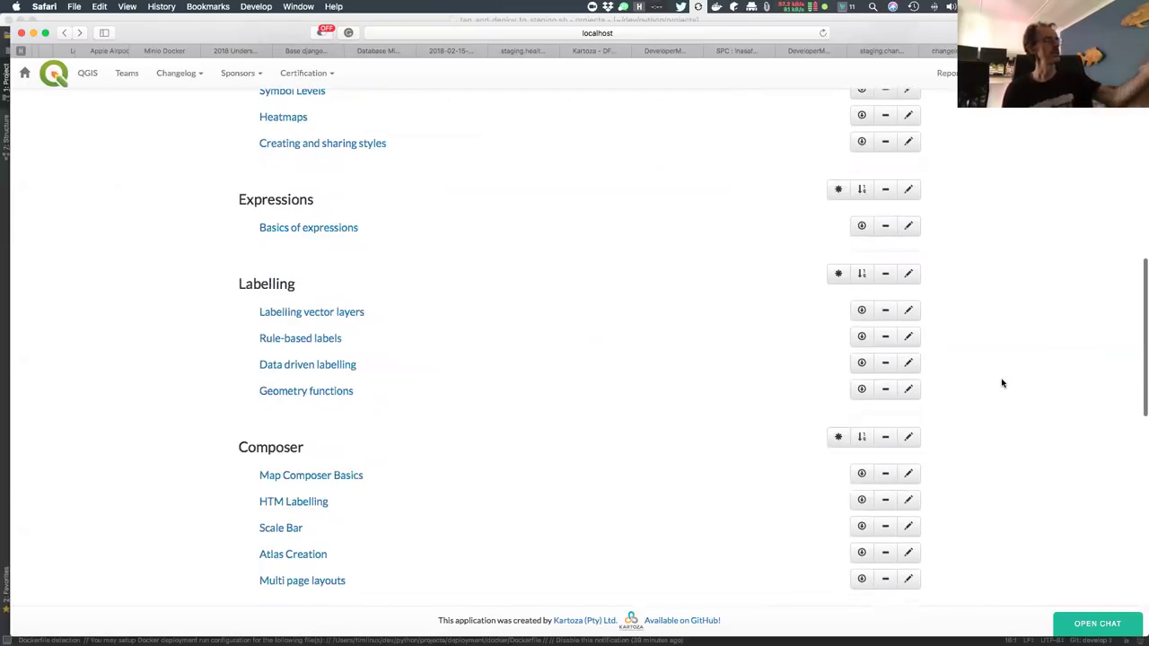
{"action": "scroll", "coordinate": [1002, 383], "scroll_direction": "down", "scroll_amount": 6}
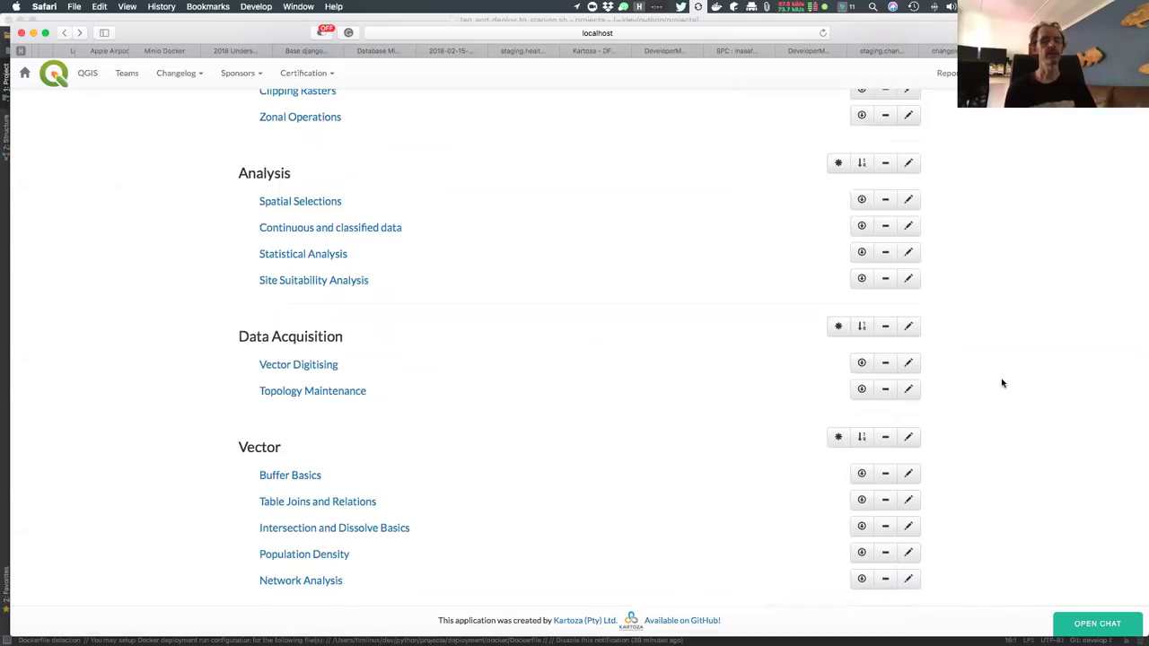
{"action": "scroll", "coordinate": [1005, 325], "scroll_direction": "up", "scroll_amount": 10}
{"action": "scroll", "coordinate": [1007, 323], "scroll_direction": "up", "scroll_amount": 15}
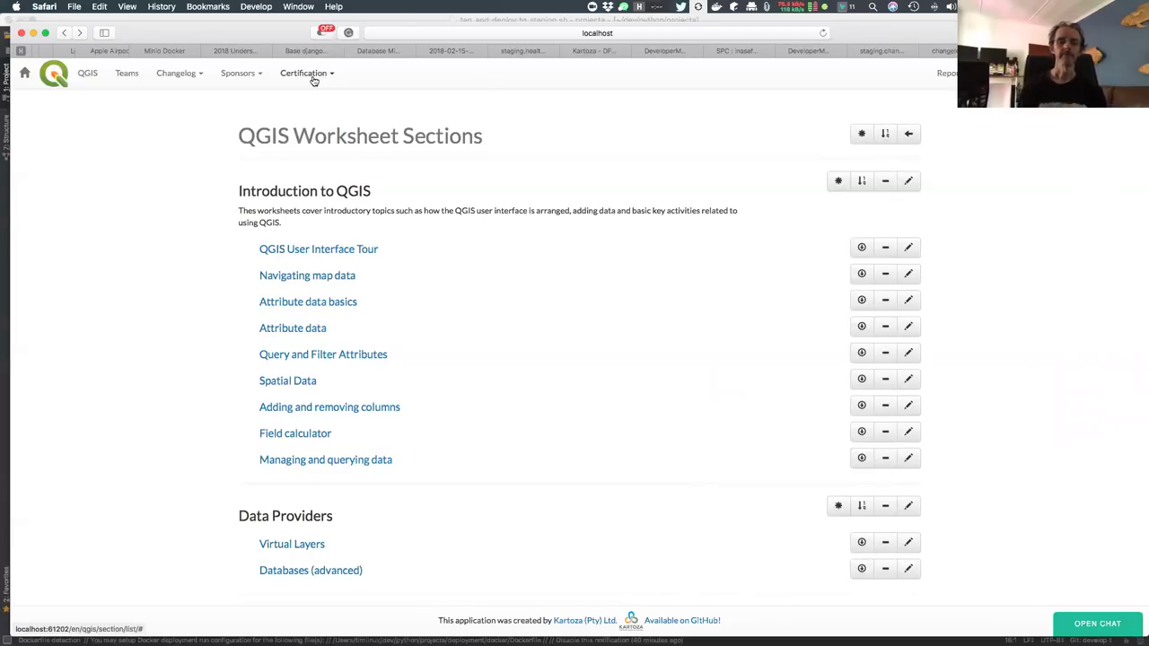
Open the QGIS project home page via its logo and scroll through sponsors, lessons and certifying organisations
{"action": "left_click", "coordinate": [194, 77]}
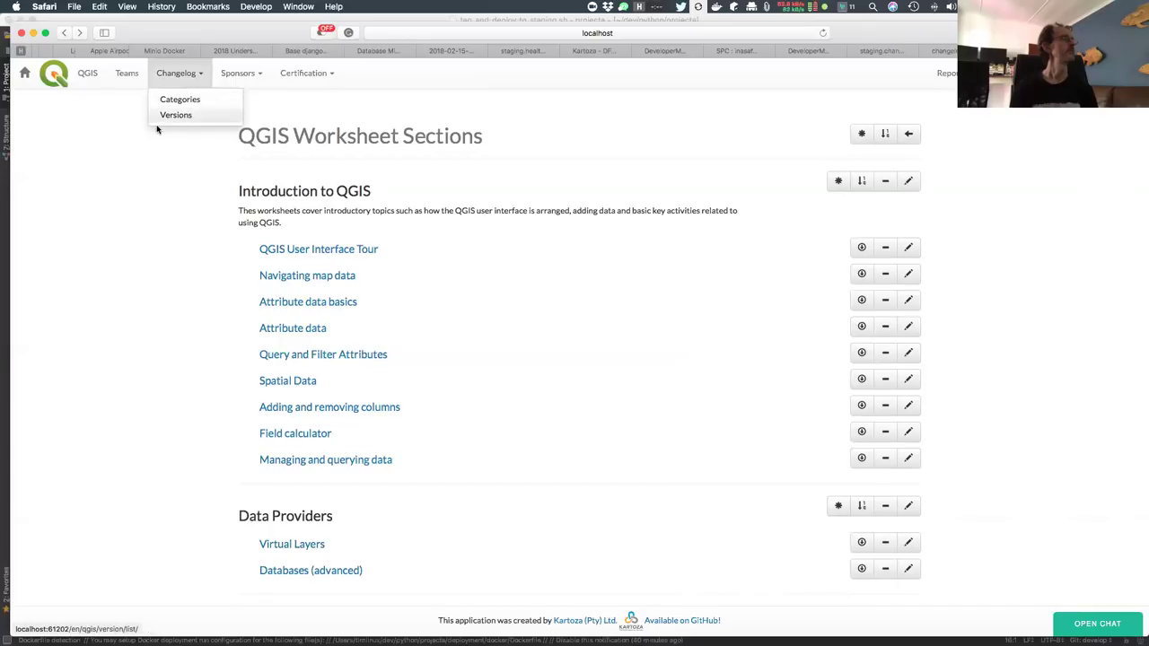
{"action": "left_click", "coordinate": [71, 78]}
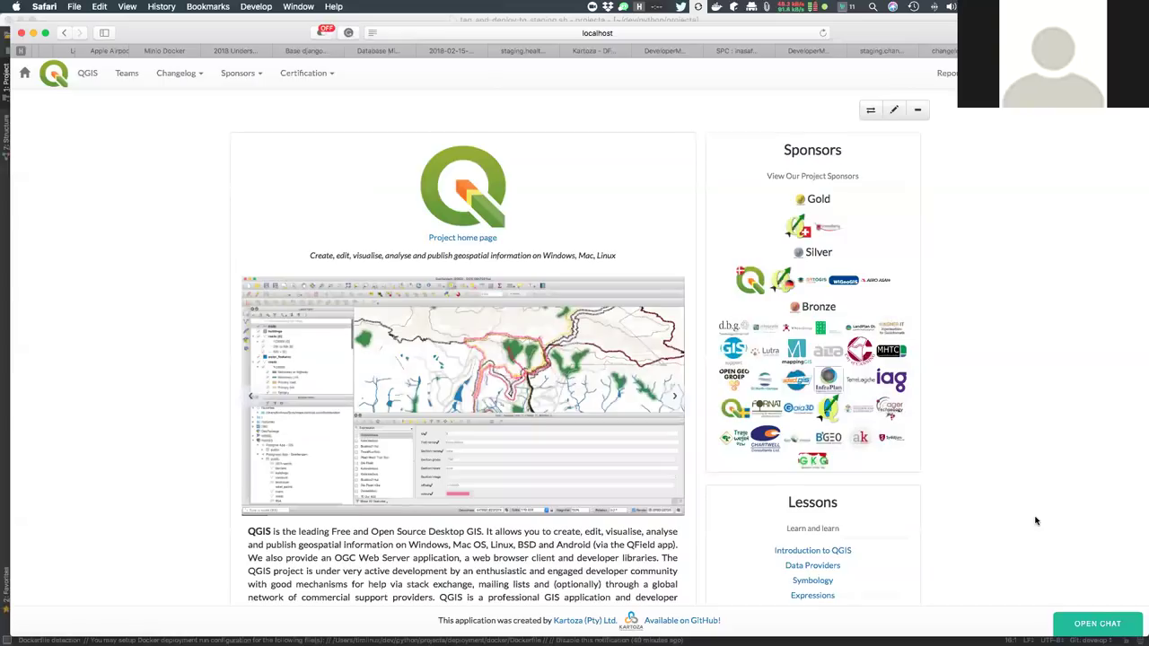
{"action": "scroll", "coordinate": [1035, 521], "scroll_direction": "down", "scroll_amount": 3}
{"action": "scroll", "coordinate": [1035, 521], "scroll_direction": "down", "scroll_amount": 5}
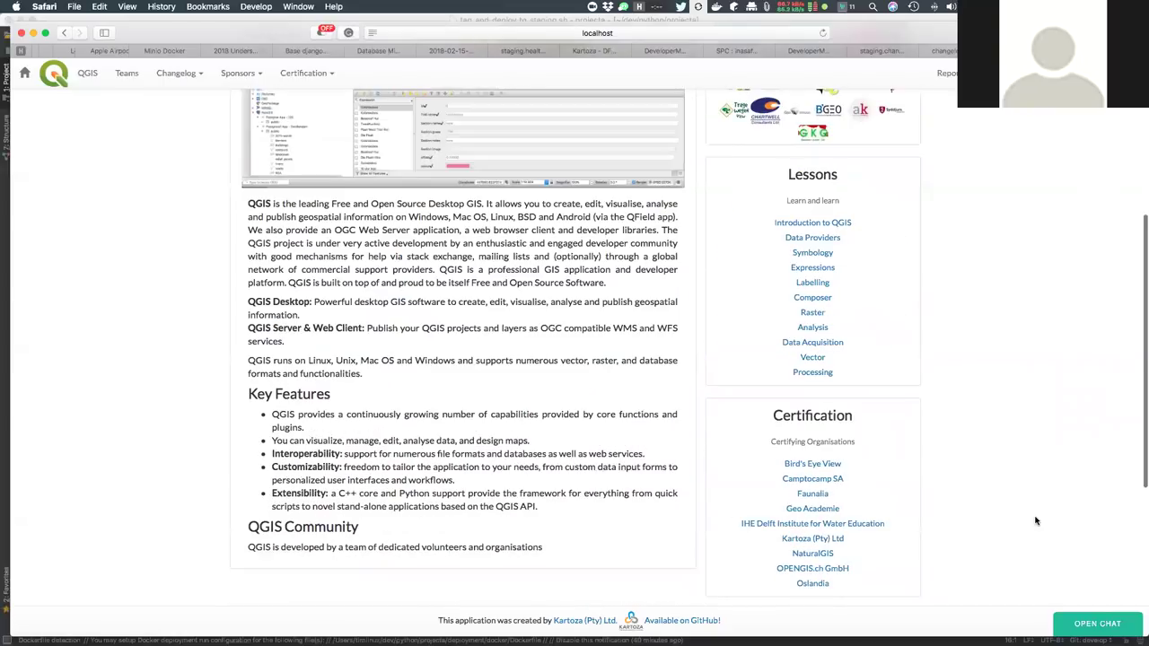
{"action": "scroll", "coordinate": [1034, 520], "scroll_direction": "down", "scroll_amount": 3}
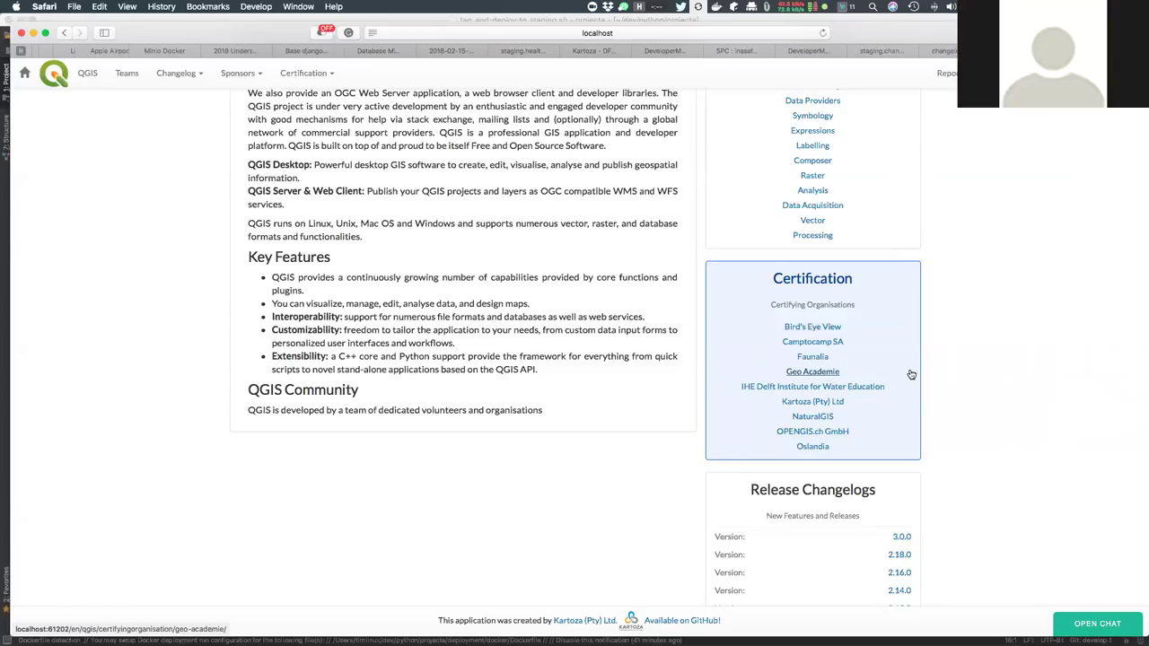
{"action": "scroll", "coordinate": [911, 375], "scroll_direction": "up", "scroll_amount": 3}
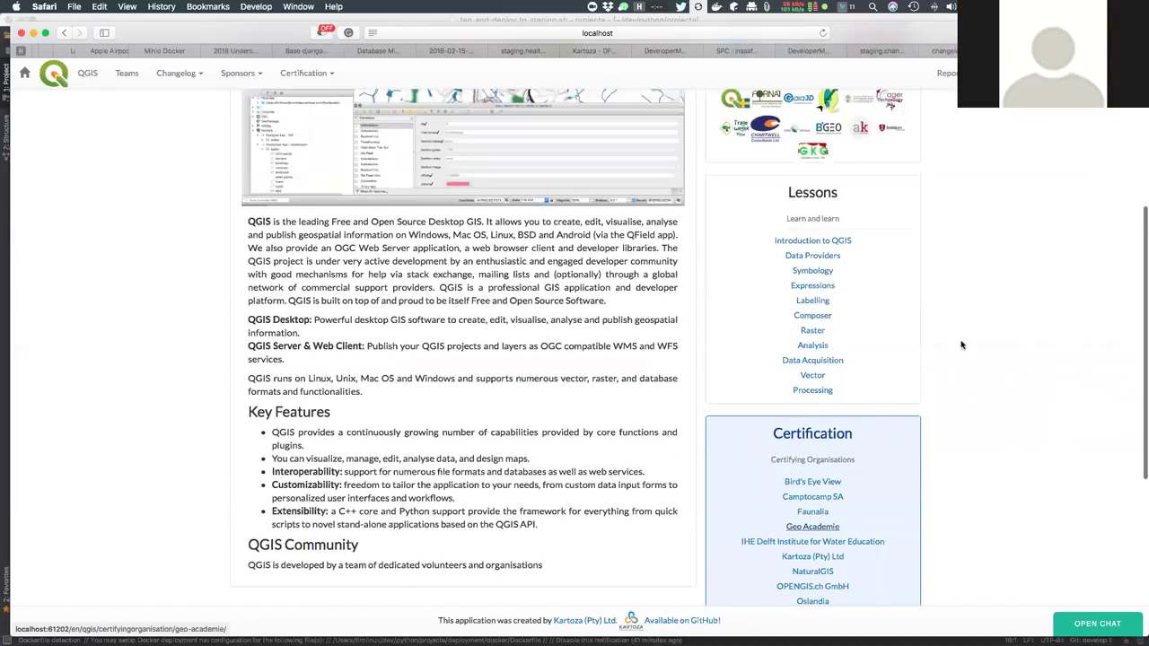
{"action": "scroll", "coordinate": [1005, 320], "scroll_direction": "up", "scroll_amount": 6}
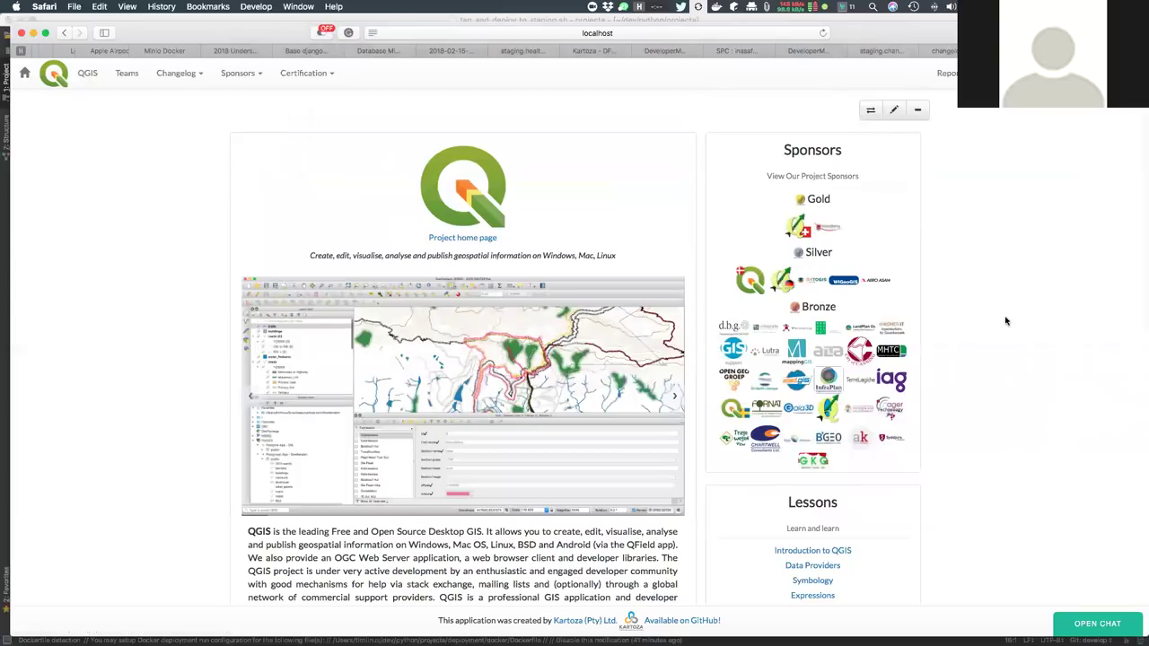